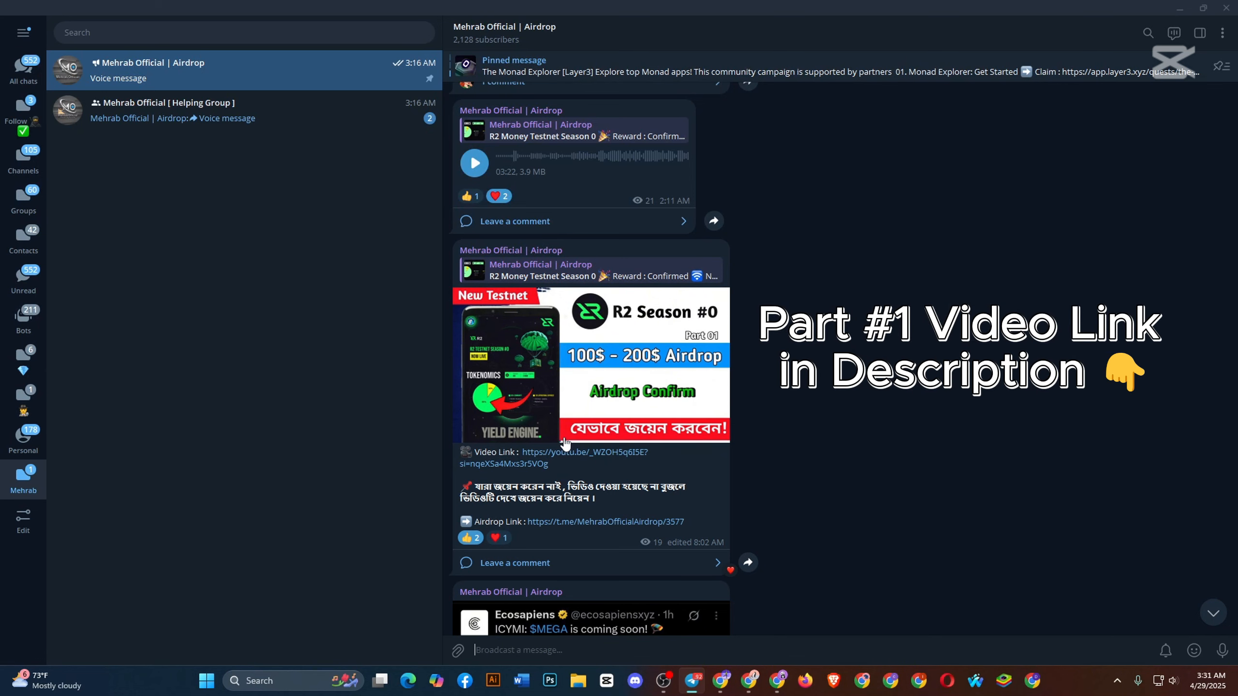
Review the R2 Money Testnet Season 0 post and its linked list of Sepolia faucets, returning to the post.
{"action": "scroll", "coordinate": [589, 419], "scroll_direction": "up", "scroll_amount": 8}
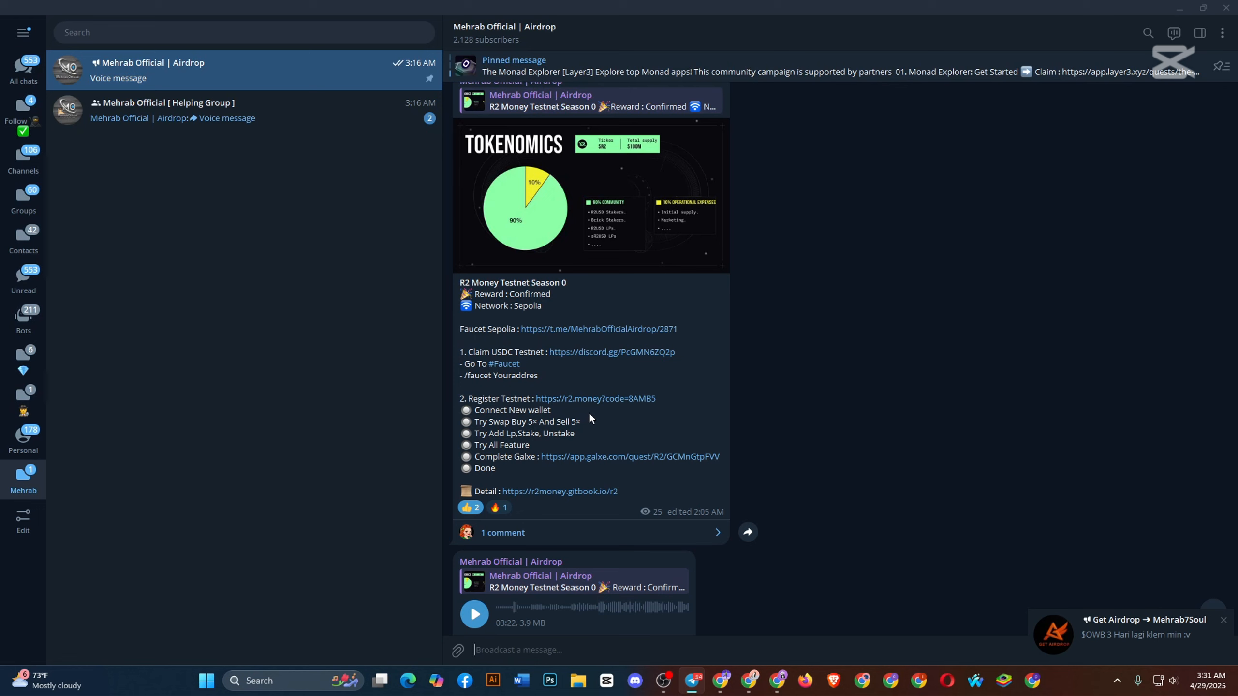
{"action": "scroll", "coordinate": [599, 367], "scroll_direction": "up", "scroll_amount": 1}
{"action": "scroll", "coordinate": [598, 368], "scroll_direction": "down", "scroll_amount": 1}
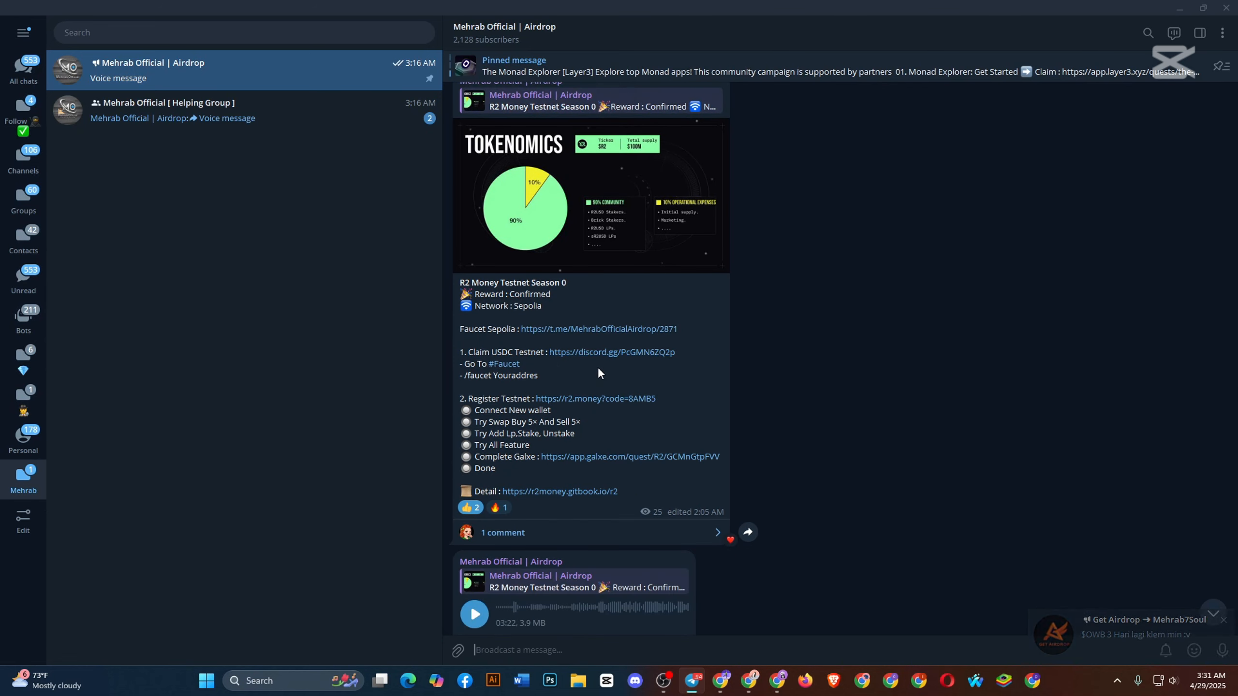
{"action": "left_click", "coordinate": [555, 330]}
{"action": "scroll", "coordinate": [563, 299], "scroll_direction": "up", "scroll_amount": 1}
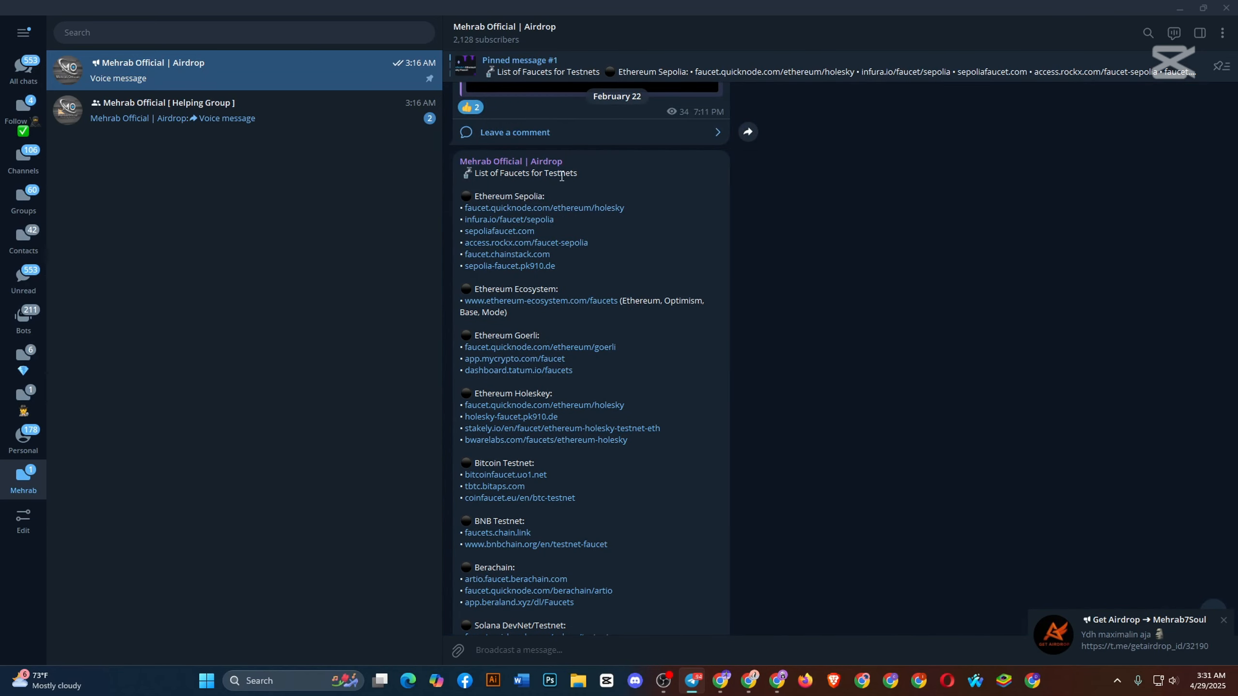
{"action": "left_click", "coordinate": [1222, 621]}
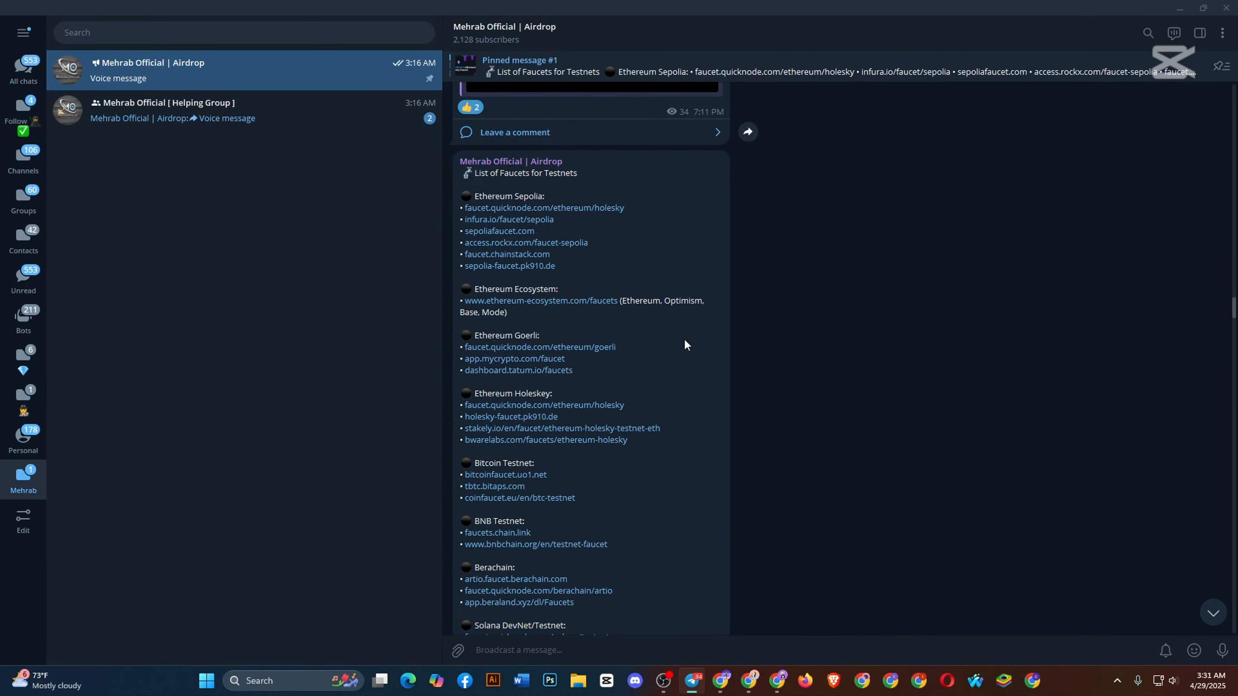
{"action": "left_click", "coordinate": [1211, 613]}
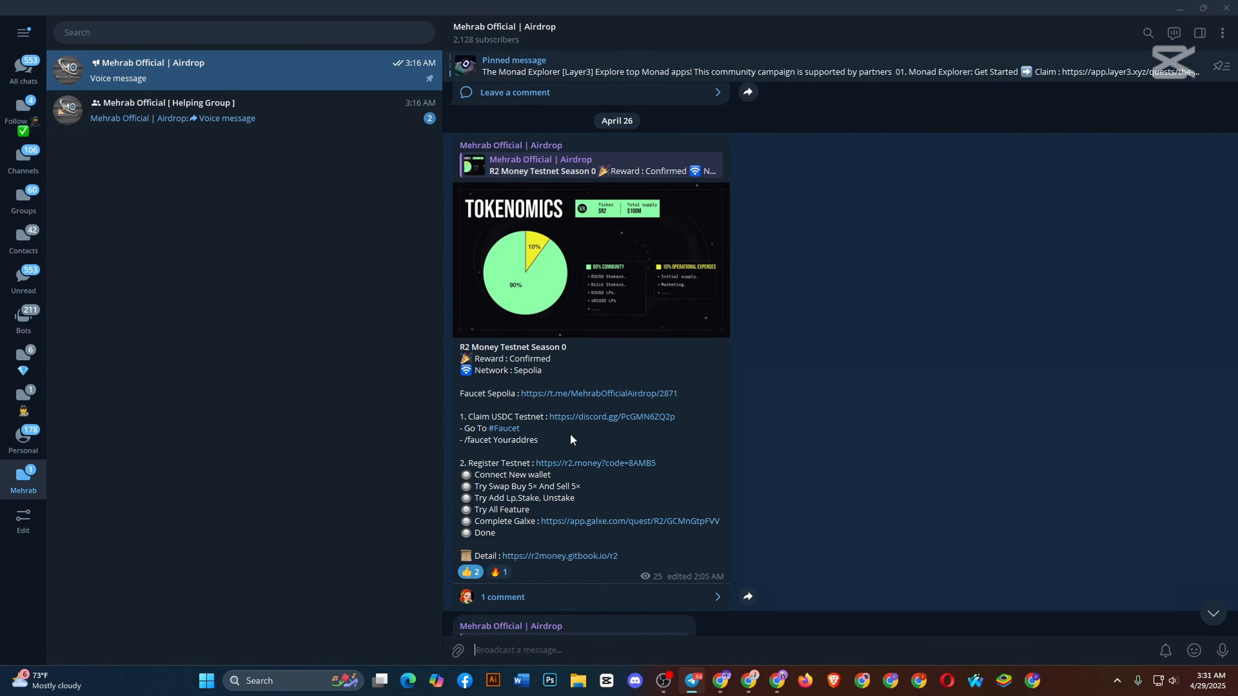
Copy the Register Testnet link from the R2 Money Testnet Season 0 post.
{"action": "right_click", "coordinate": [573, 466]}
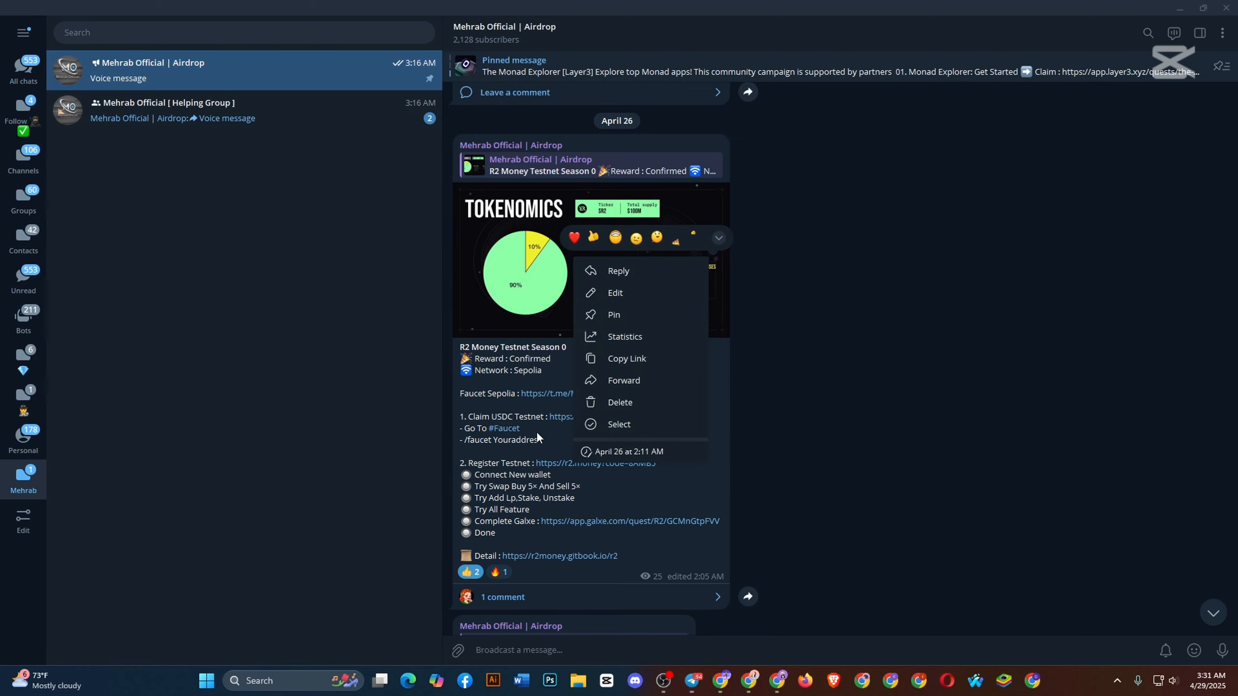
{"action": "left_click", "coordinate": [664, 359]}
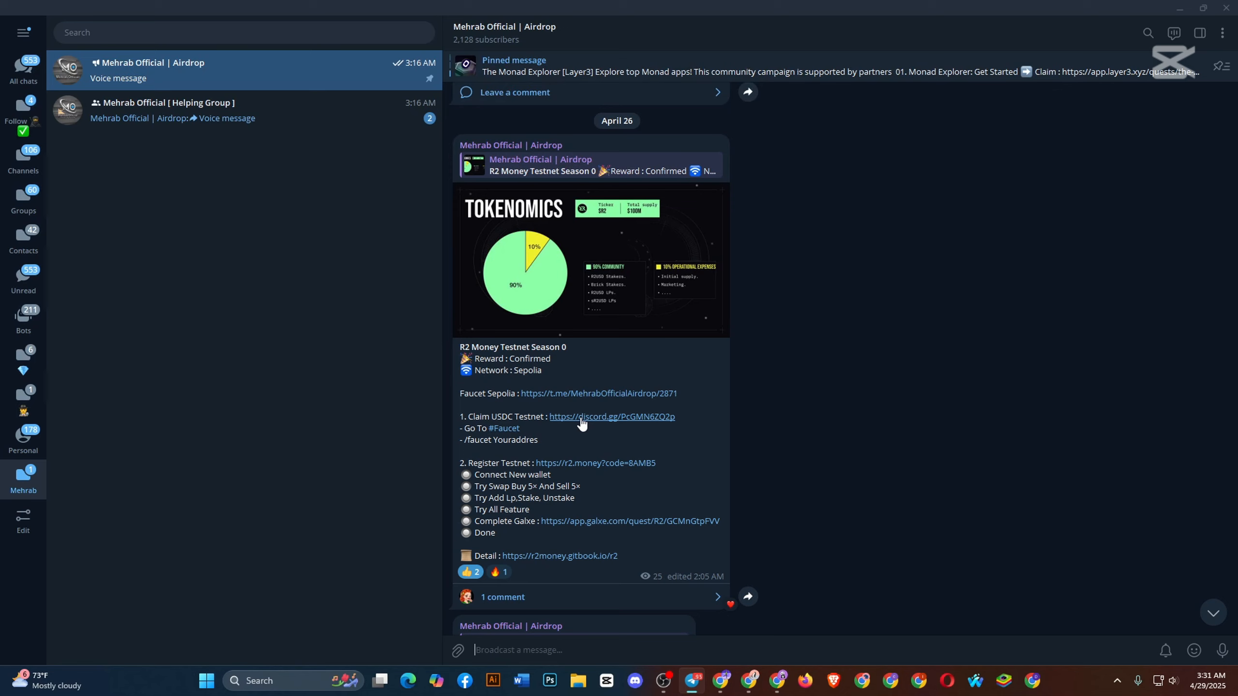
{"action": "right_click", "coordinate": [595, 469]}
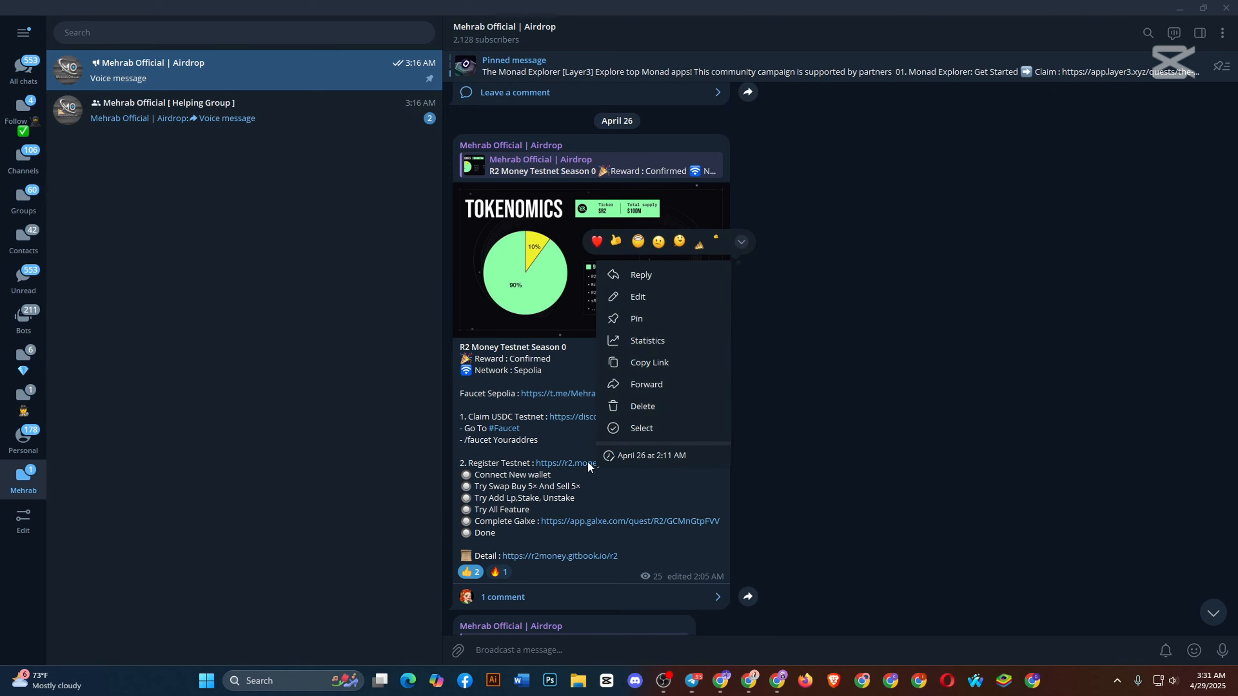
{"action": "left_click", "coordinate": [639, 365]}
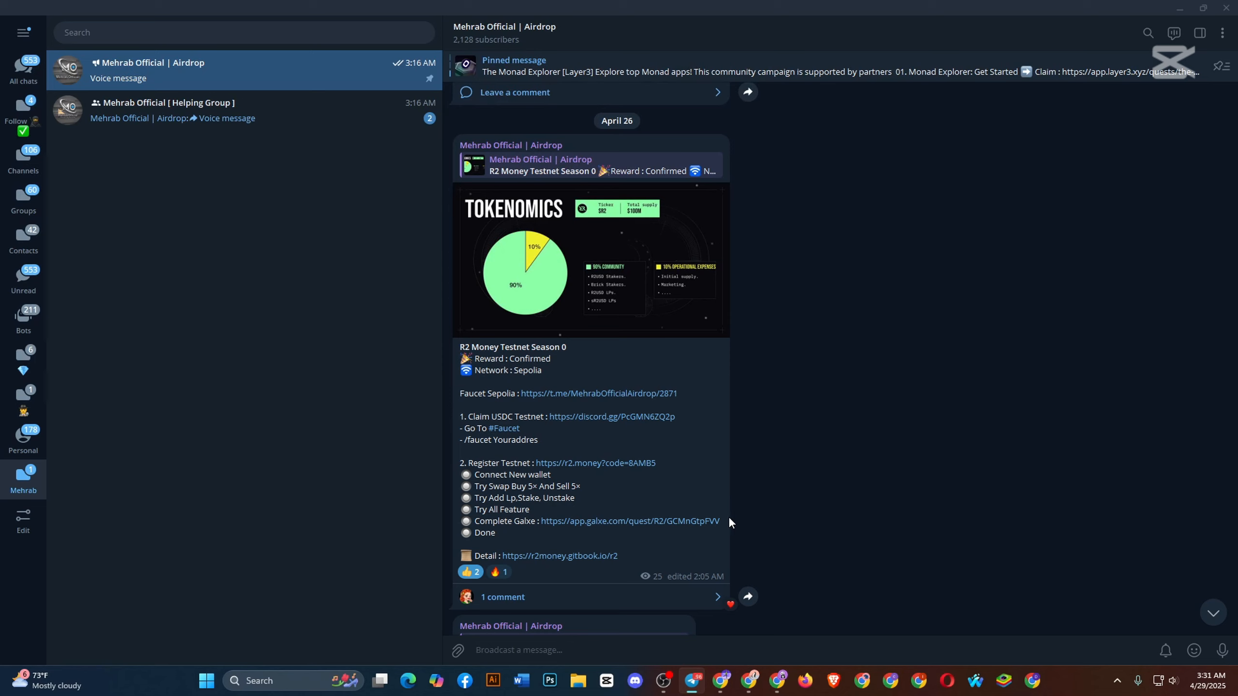
Switch to Chrome and start the engine from the R2 homepage to reach the R2USD swap page.
{"action": "left_click", "coordinate": [779, 681]}
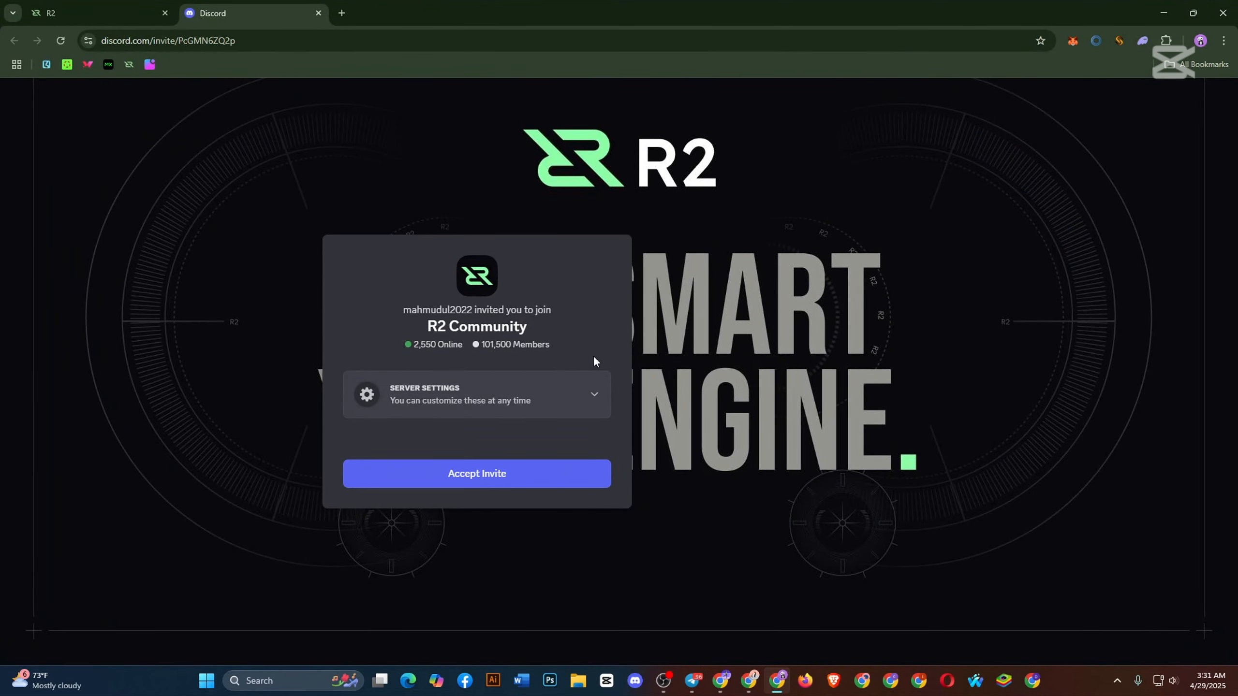
{"action": "left_click", "coordinate": [92, 13]}
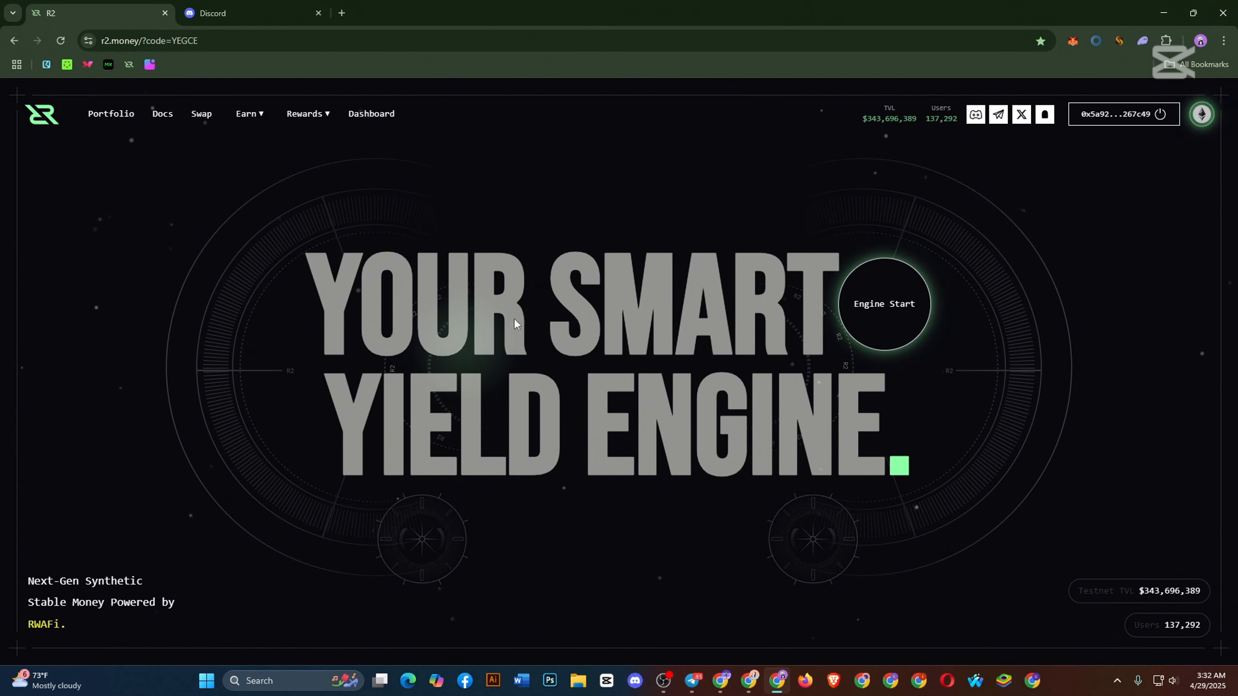
{"action": "left_click", "coordinate": [885, 314]}
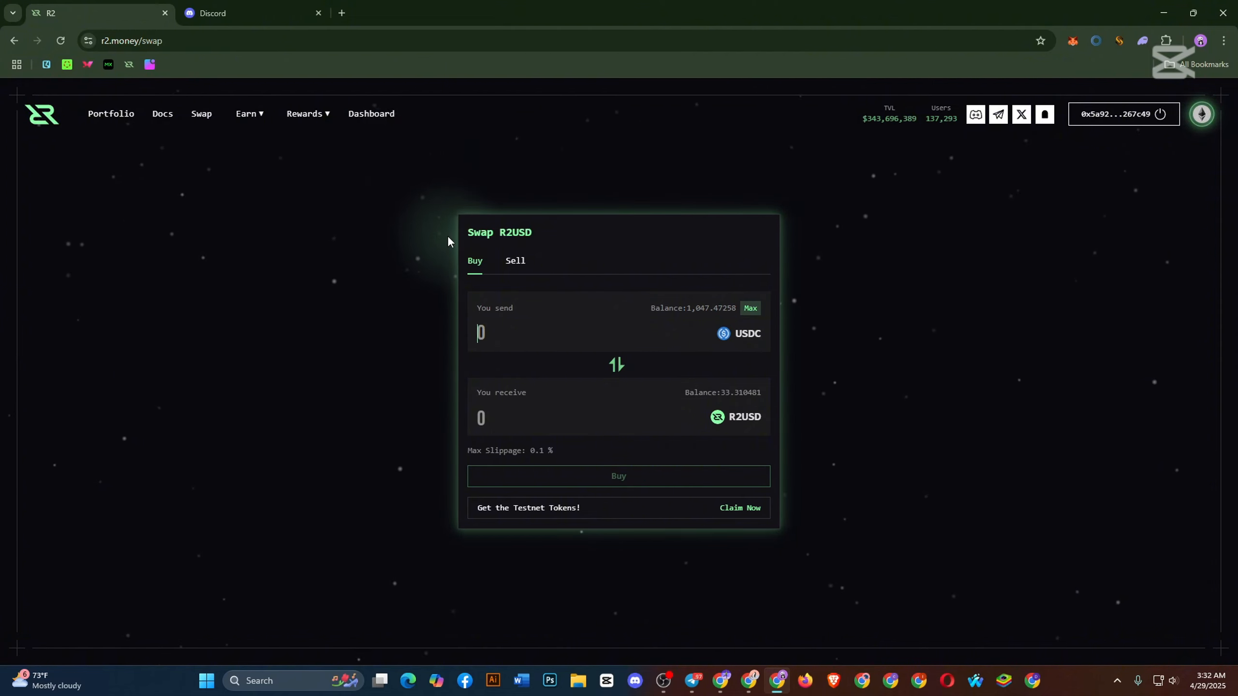
Recheck the airdrop post in Telegram, and open R2's Discord testnet faucet channel through the swap page's token claim link.
{"action": "left_click", "coordinate": [694, 681]}
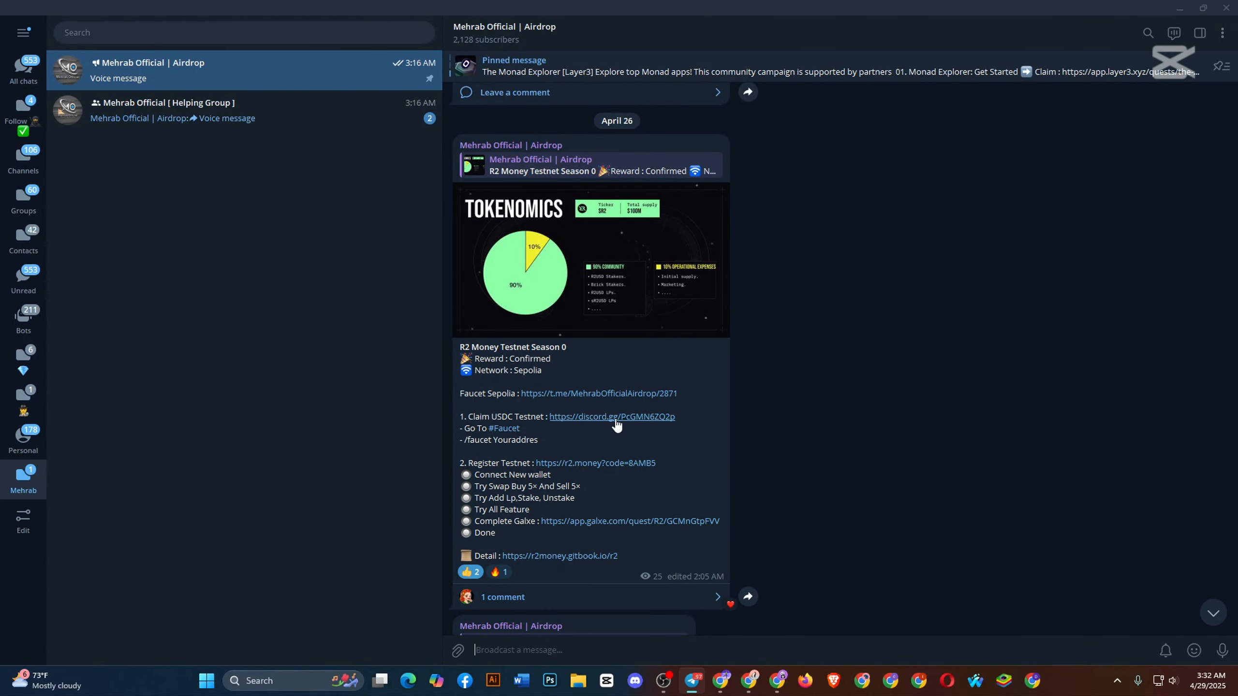
{"action": "left_click", "coordinate": [1180, 9]}
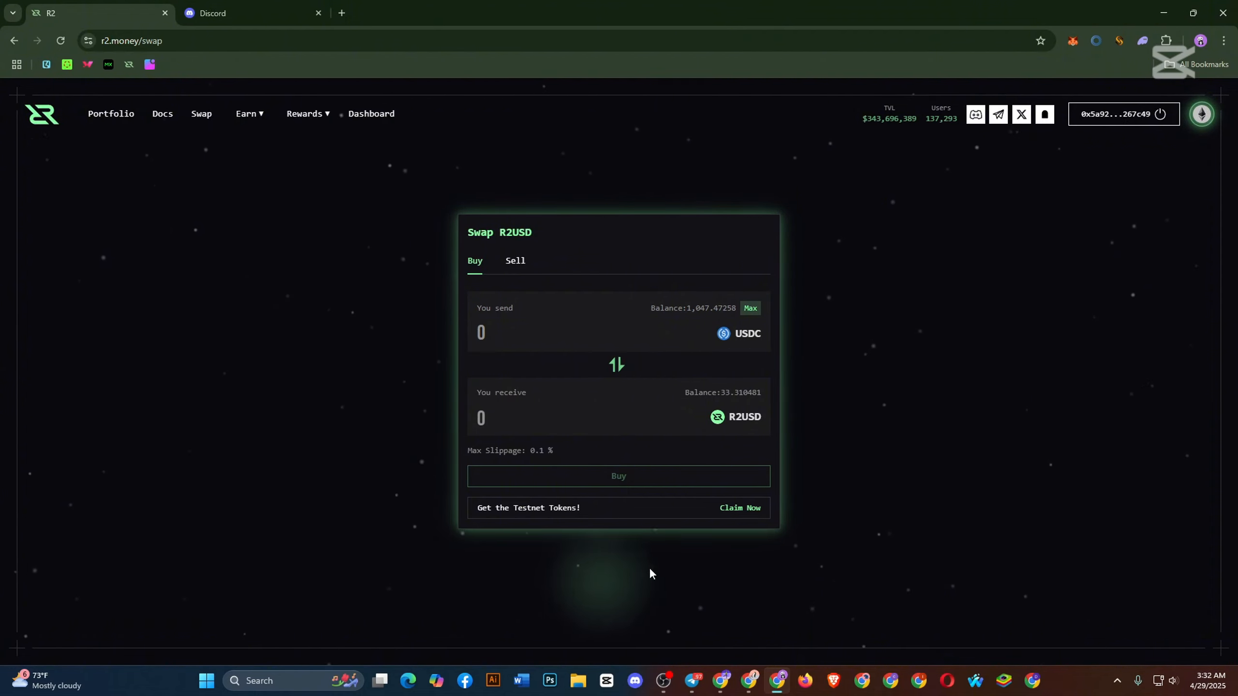
{"action": "left_click", "coordinate": [738, 512]}
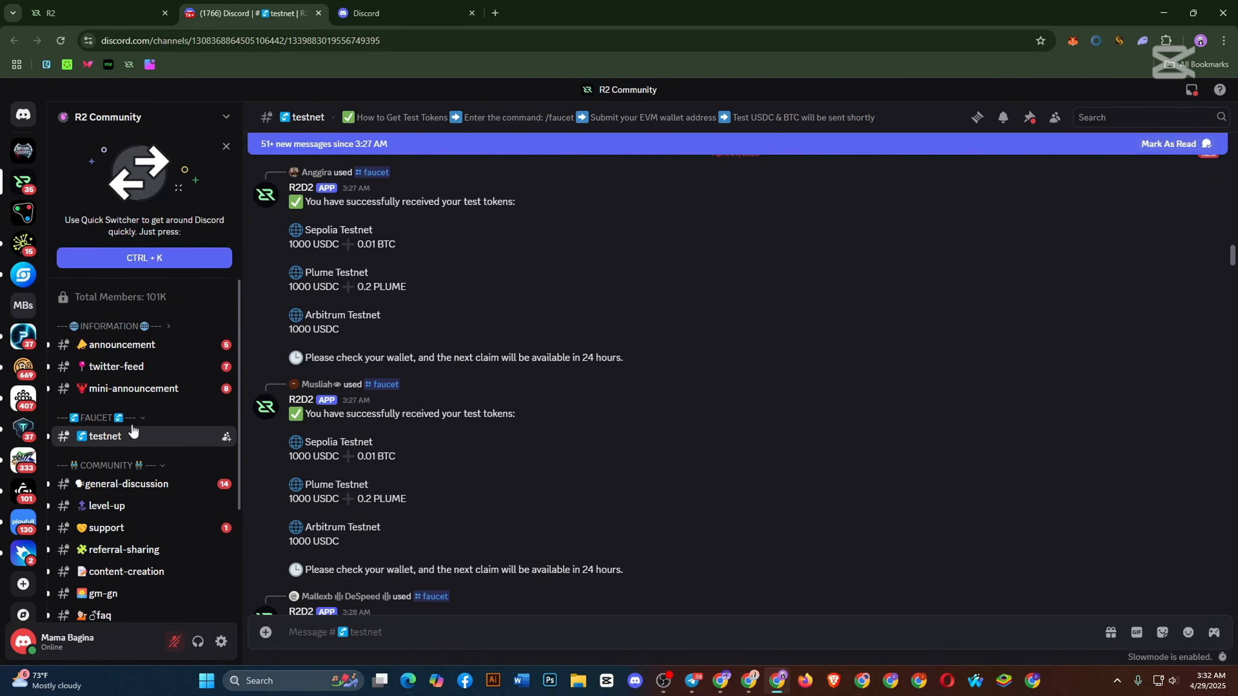
{"action": "left_click", "coordinate": [107, 420]}
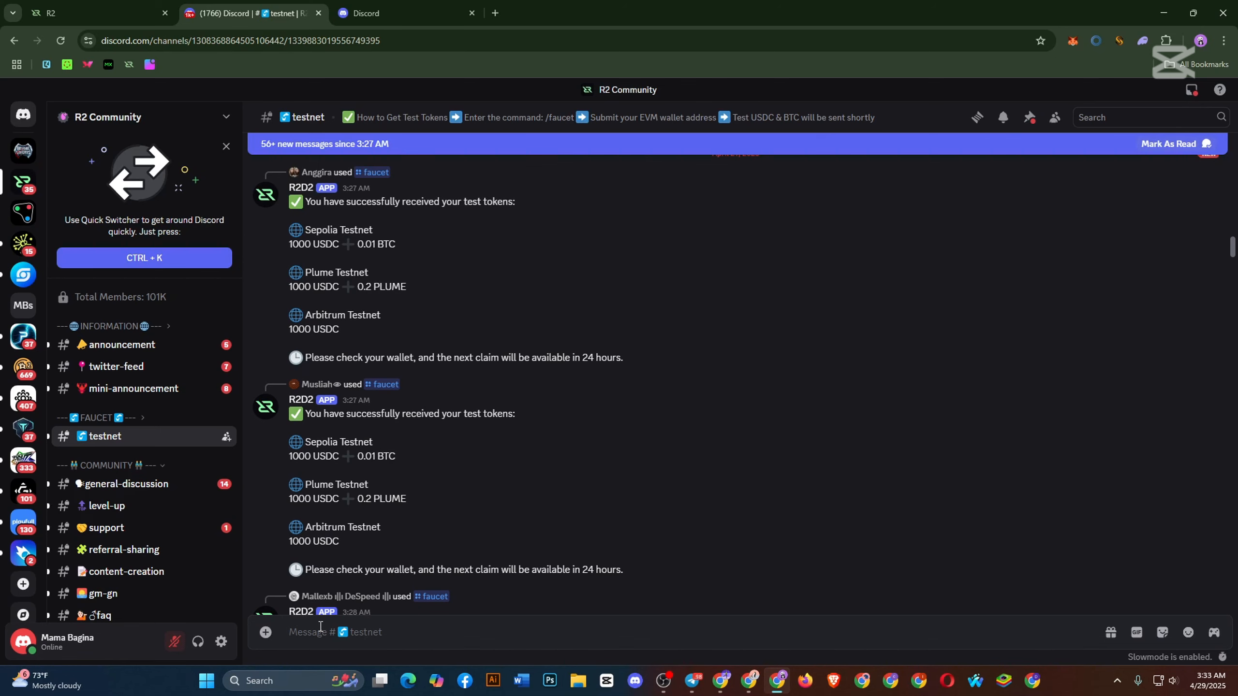
Send the /faucet command in the testnet channel with the wallet address copied from MetaMask, and close the Discord tabs.
{"action": "type", "text": "/"}
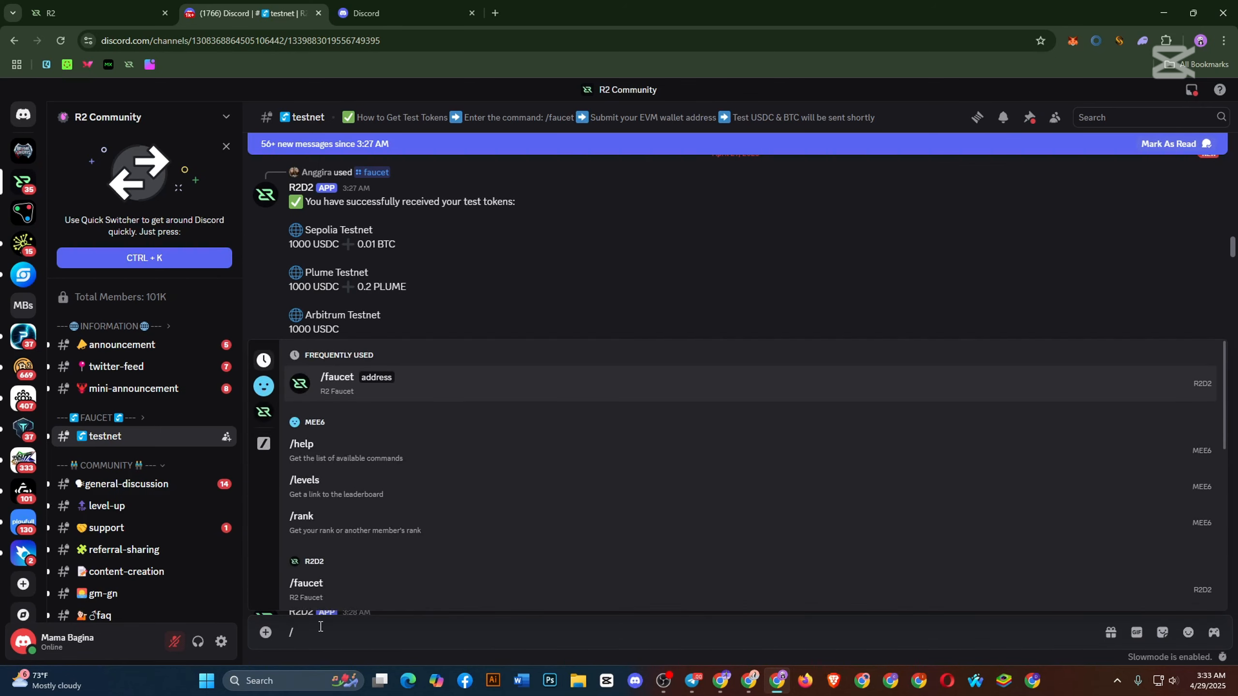
{"action": "scroll", "coordinate": [332, 583], "scroll_direction": "down", "scroll_amount": 2}
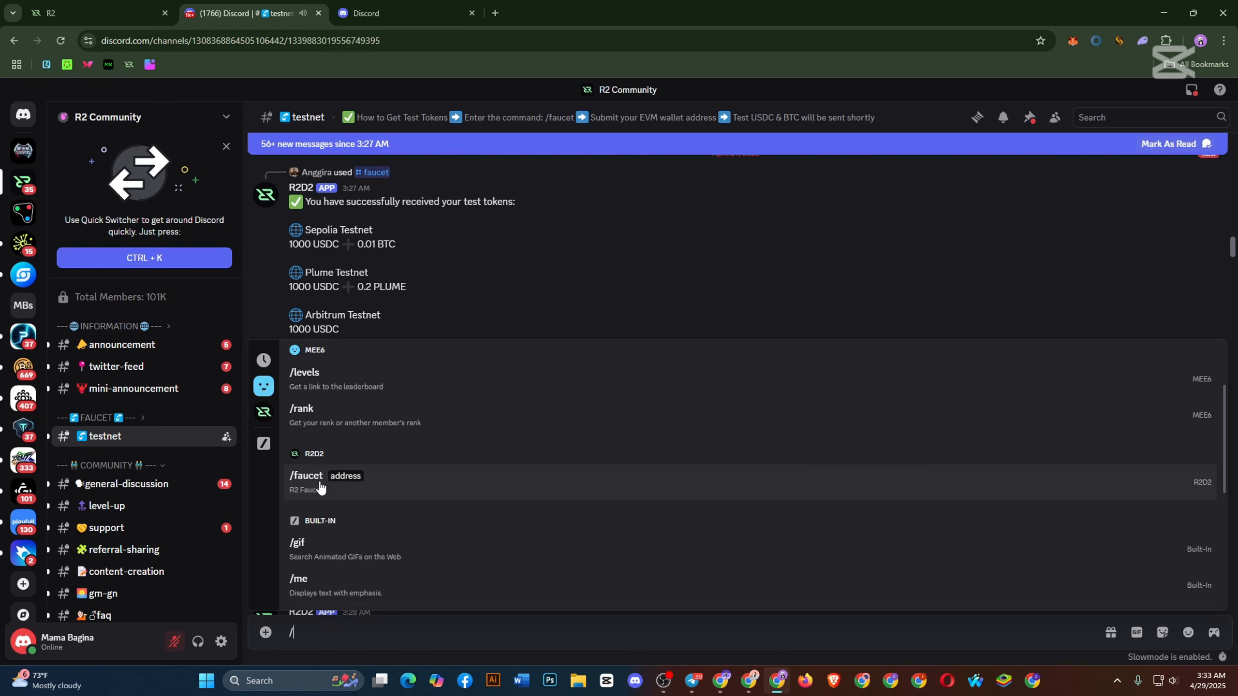
{"action": "left_click", "coordinate": [318, 482]}
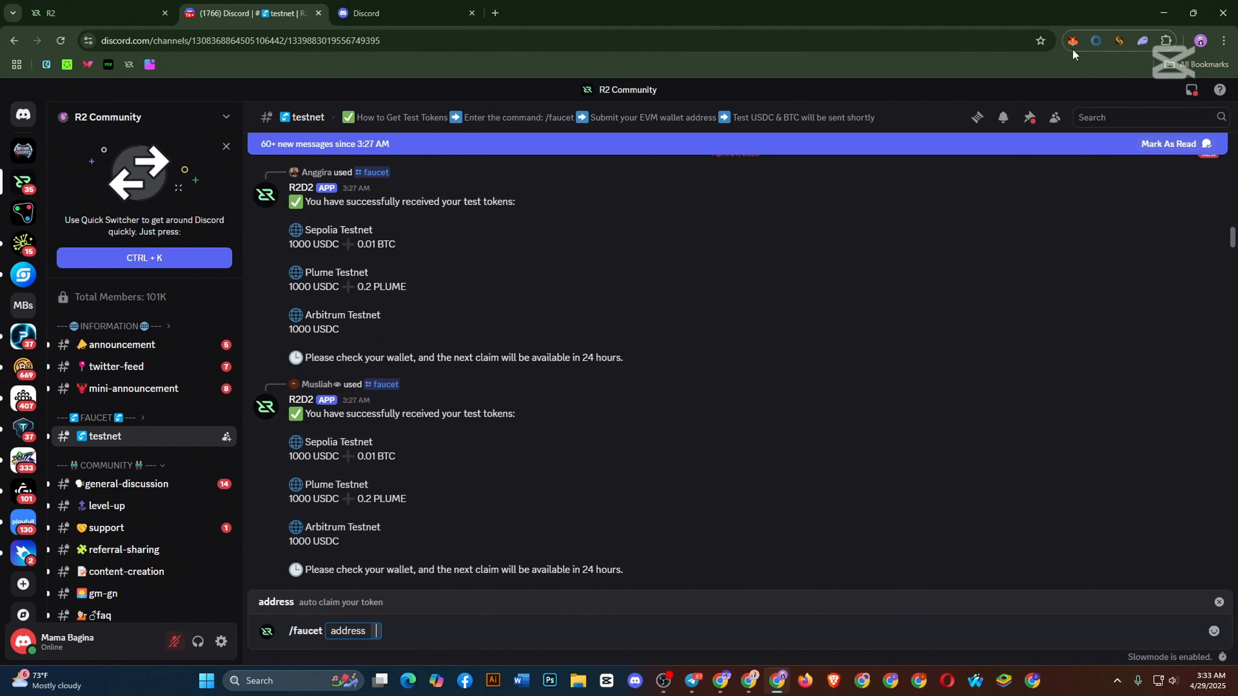
{"action": "left_click", "coordinate": [1072, 44]}
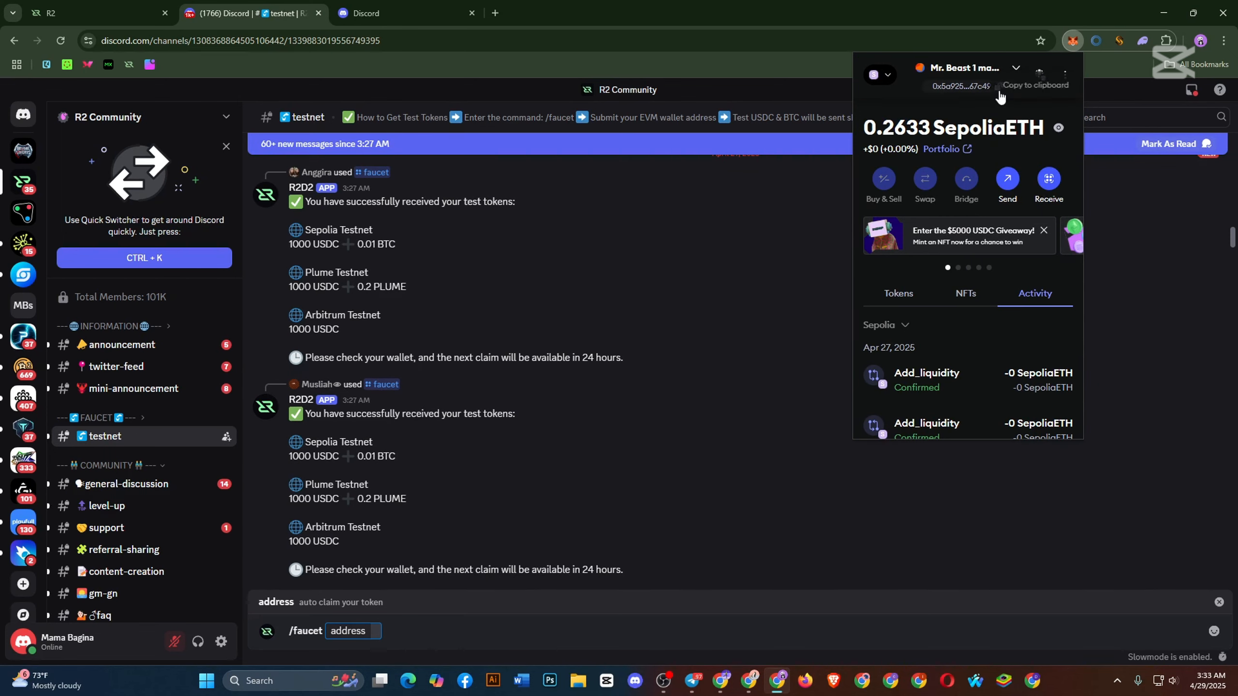
{"action": "left_click", "coordinate": [998, 90]}
{"action": "left_click", "coordinate": [349, 632]}
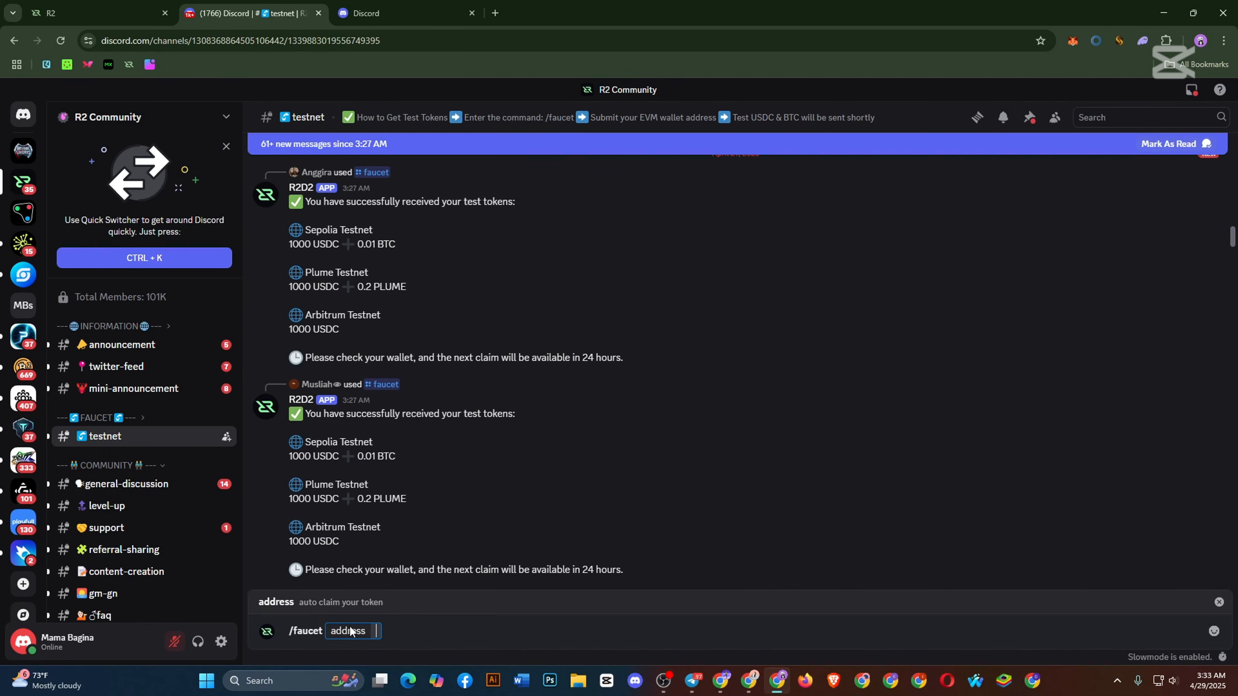
{"action": "key", "text": "super+v"}
{"action": "left_click", "coordinate": [463, 490]}
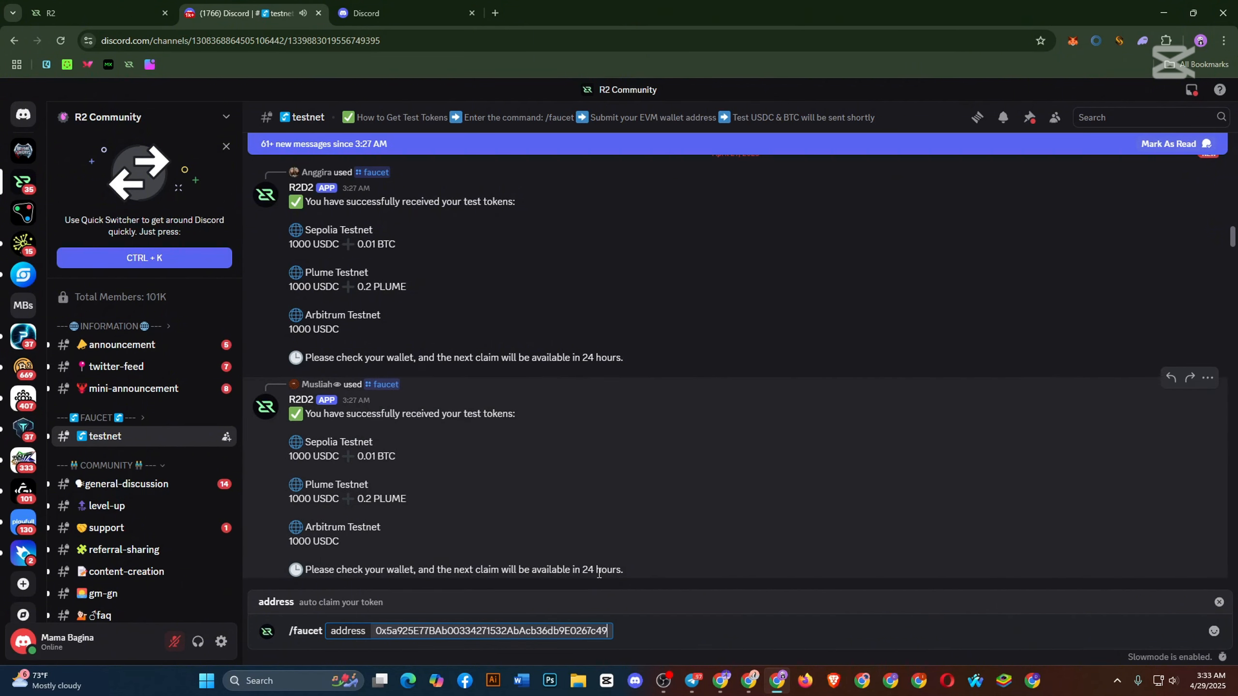
{"action": "key", "text": "Return"}
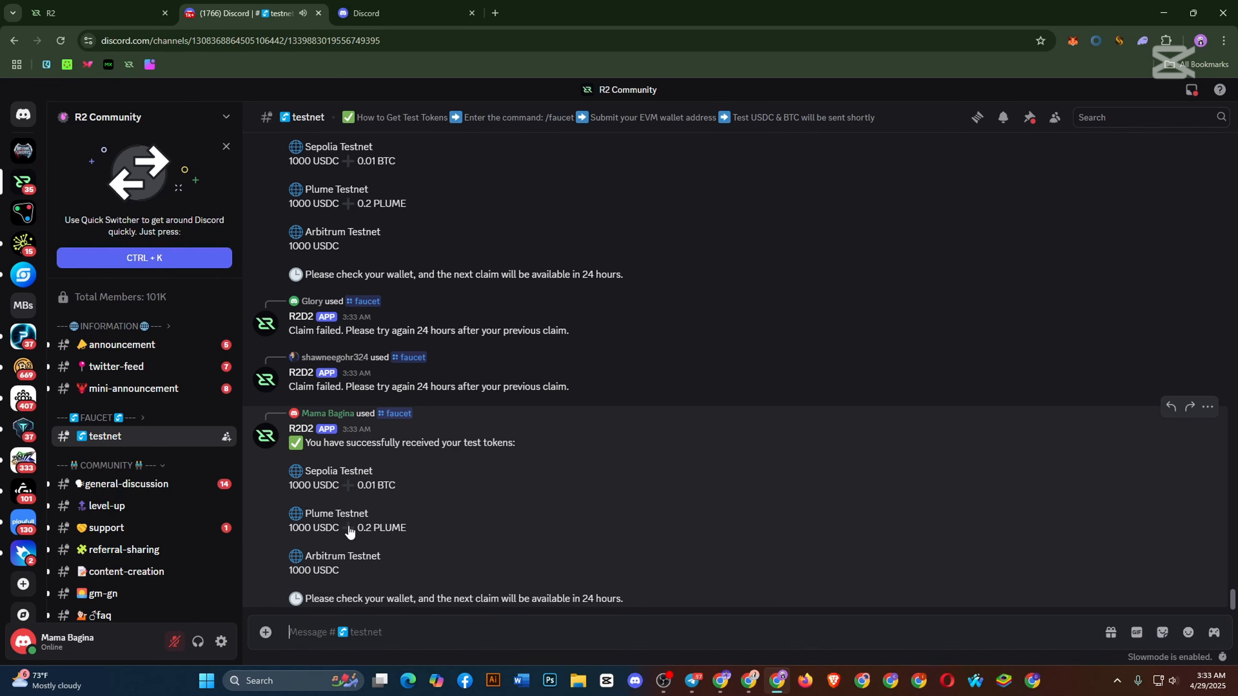
{"action": "left_click", "coordinate": [318, 13]}
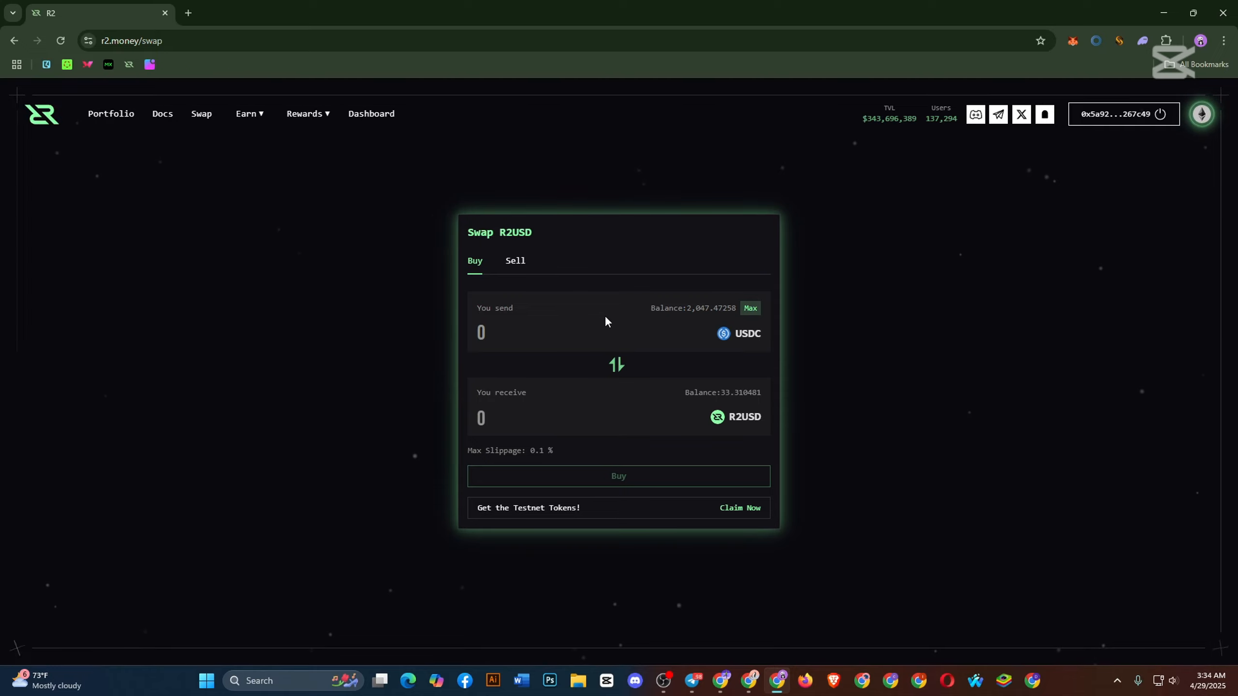
Check which networks are offered for the R2USD swap and close the network selection.
{"action": "left_click", "coordinate": [679, 326]}
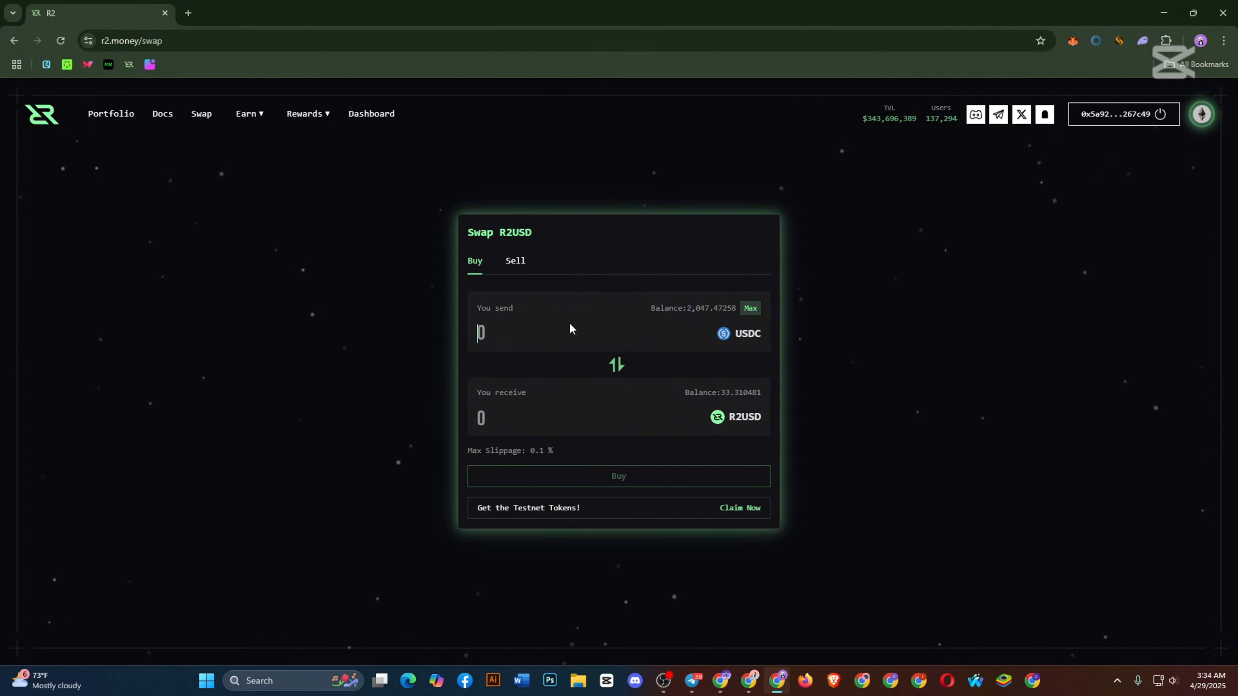
{"action": "left_click", "coordinate": [1196, 115]}
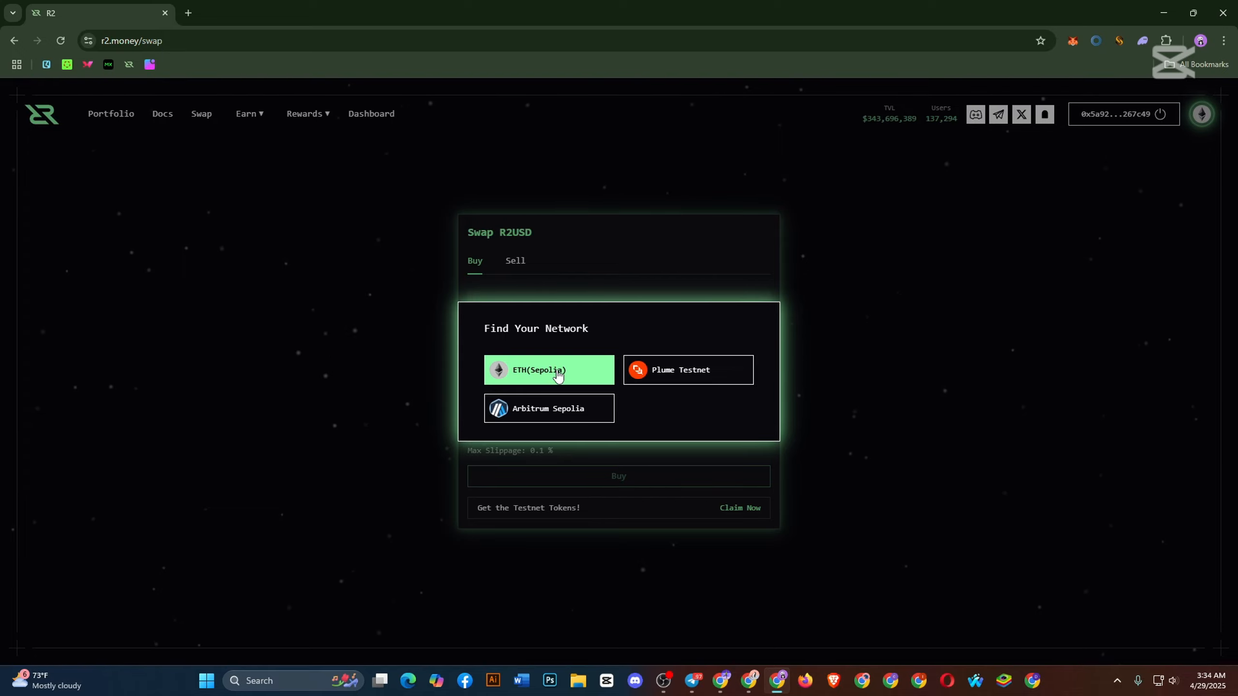
{"action": "left_click", "coordinate": [606, 242]}
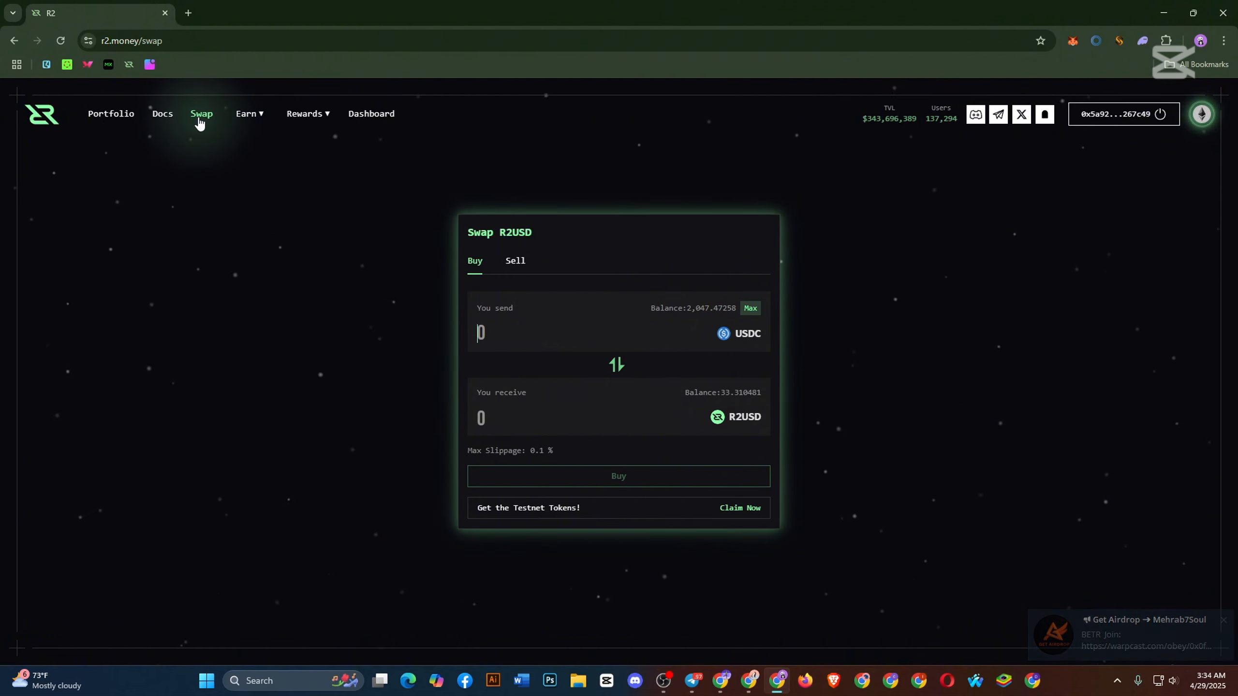
Buy R2USD with 1500 USDC and approve the transaction in MetaMask.
{"action": "left_click", "coordinate": [487, 337]}
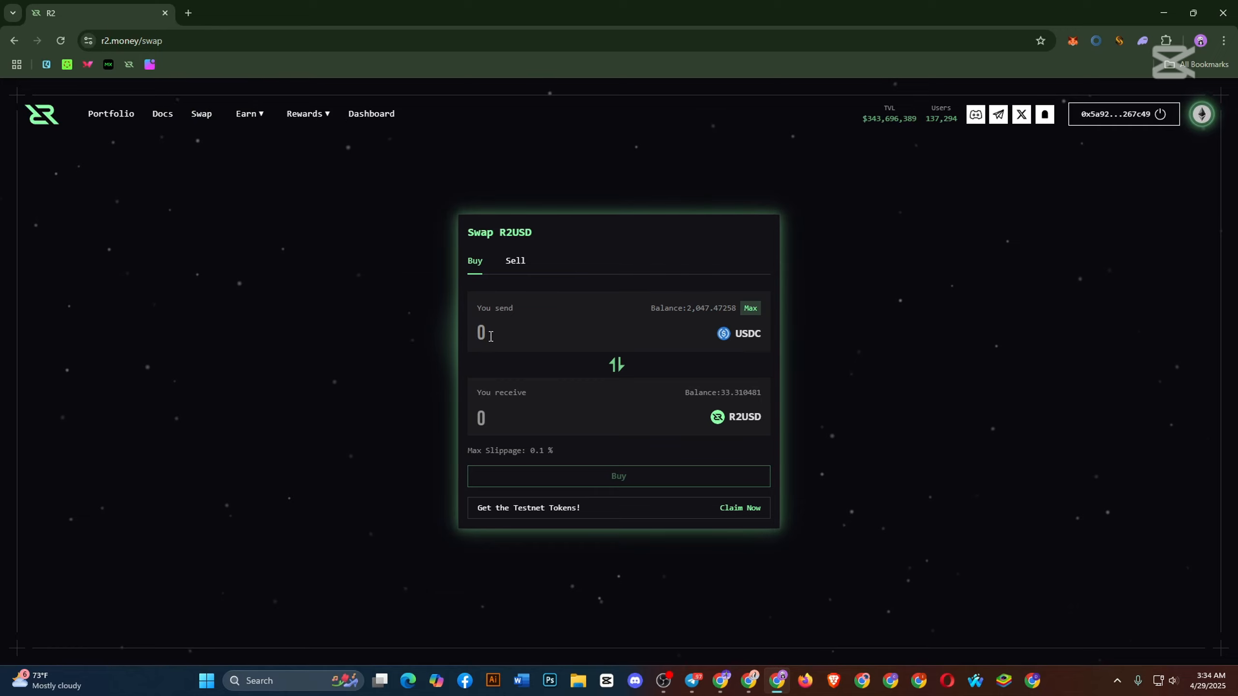
{"action": "type", "text": "1500"}
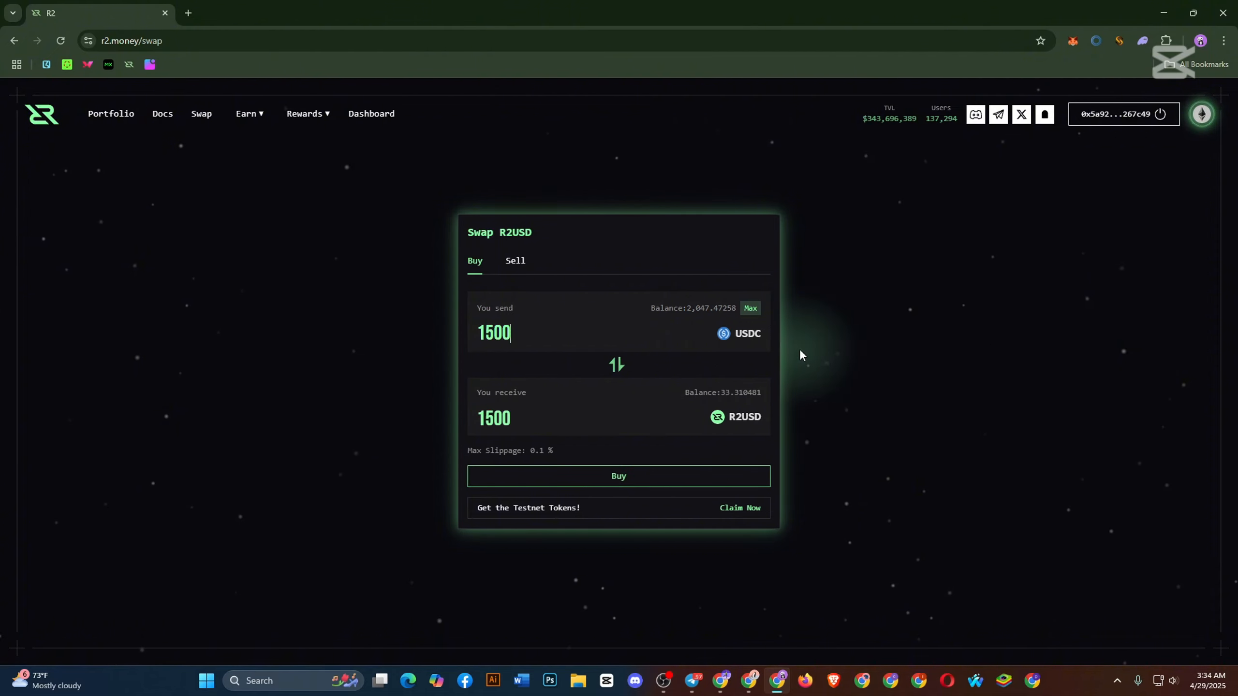
{"action": "left_click", "coordinate": [615, 477]}
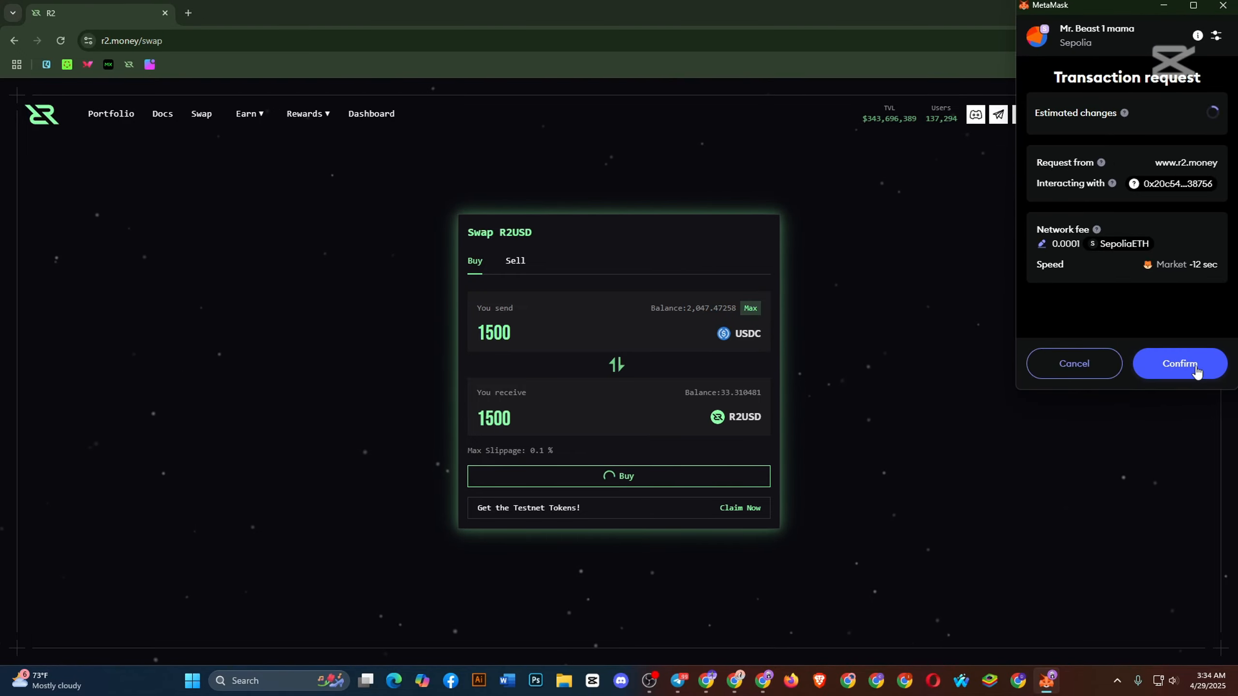
{"action": "left_click", "coordinate": [1195, 365]}
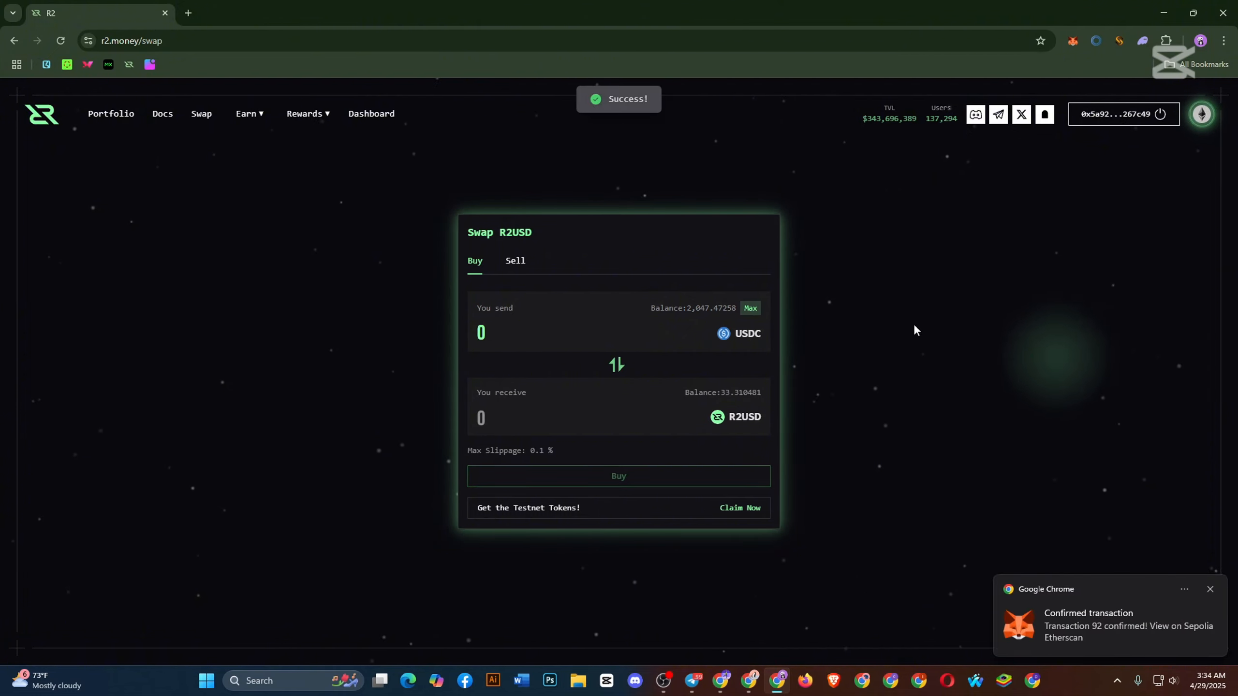
Sell 500 R2USD for USDC and approve the transaction in MetaMask.
{"action": "left_click", "coordinate": [512, 263]}
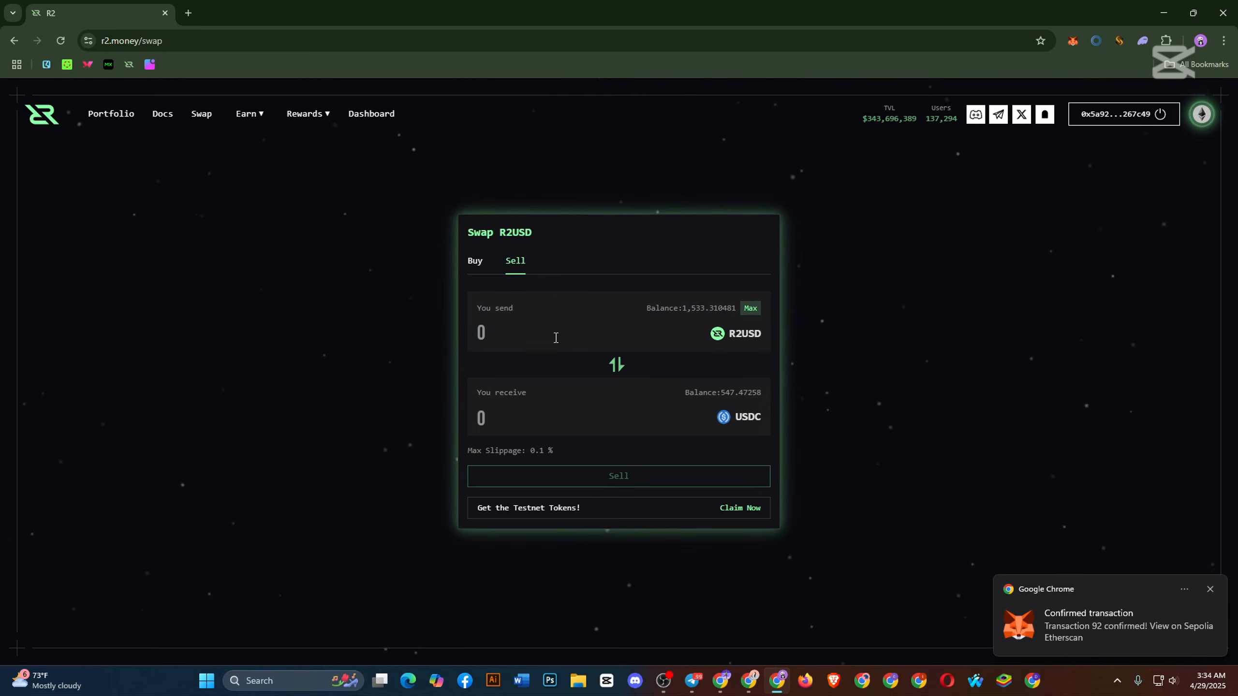
{"action": "type", "text": "500"}
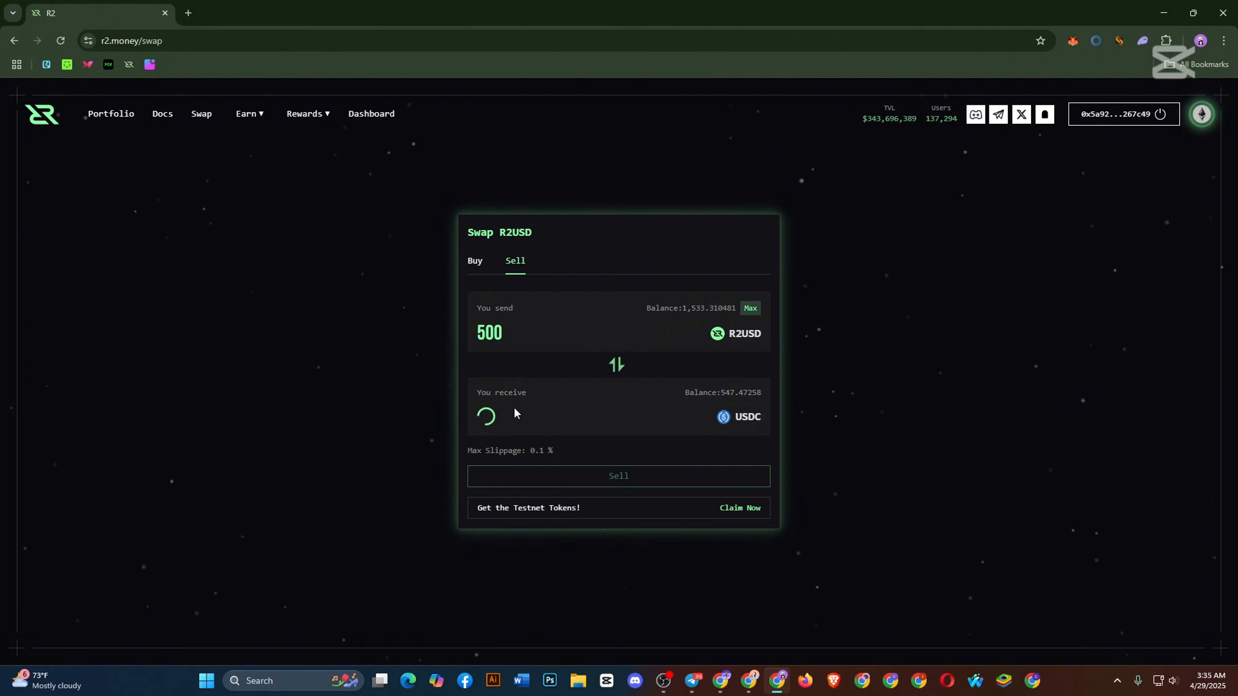
{"action": "left_click", "coordinate": [603, 484]}
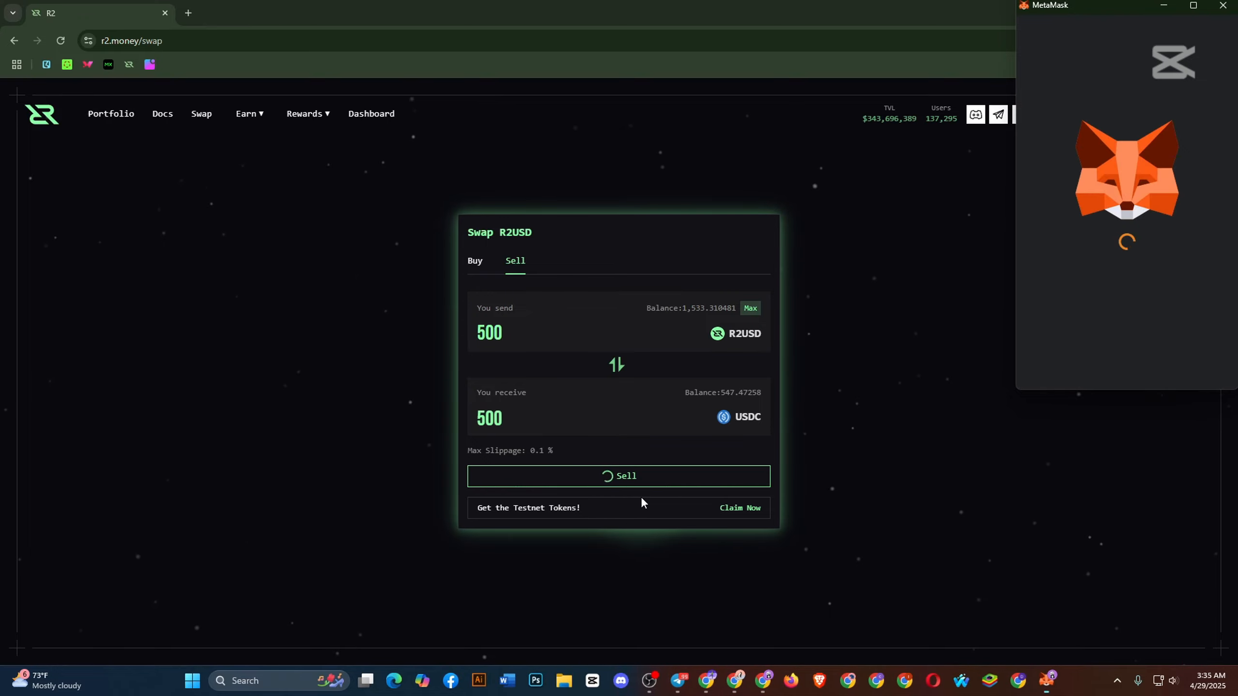
{"action": "left_click", "coordinate": [1180, 364]}
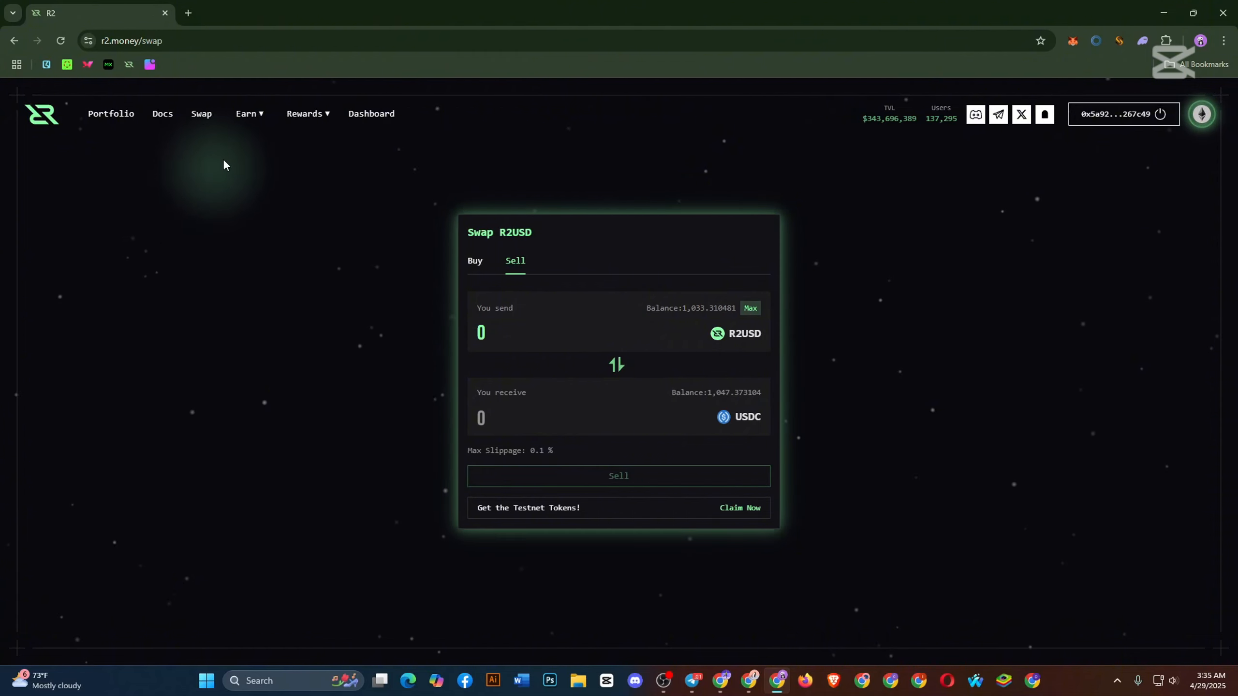
Stake 500 R2USD for sR2USD and approve the transaction in MetaMask.
{"action": "left_click", "coordinate": [247, 121]}
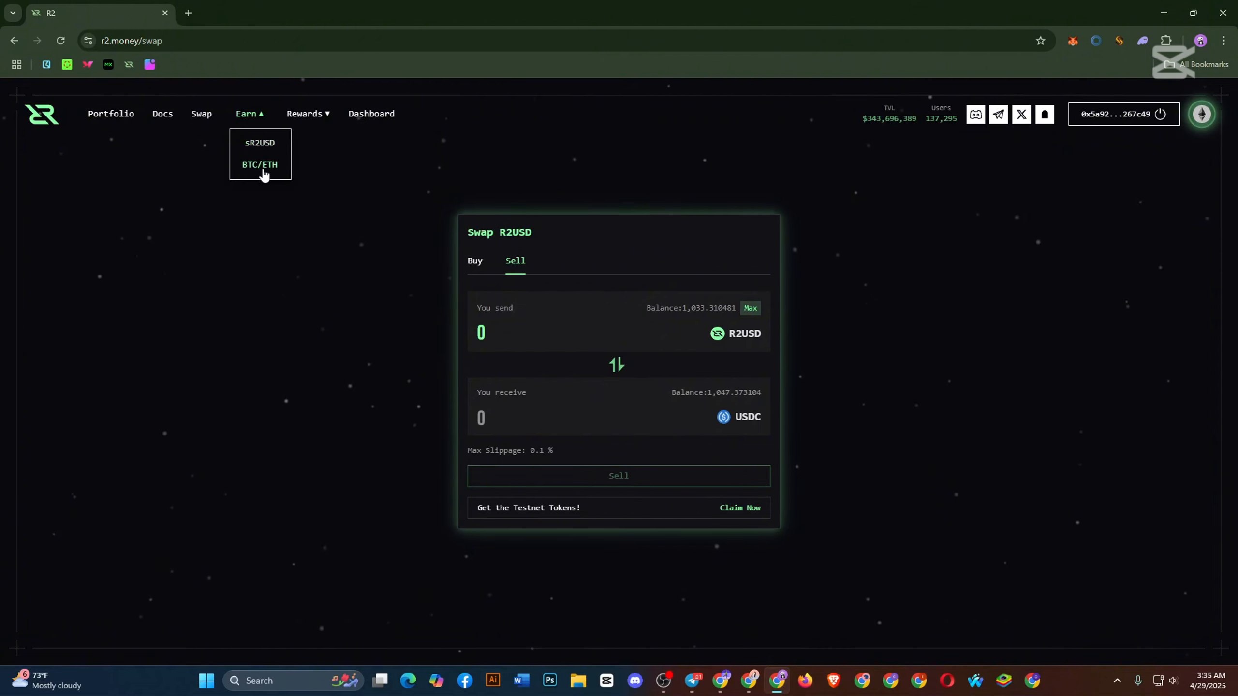
{"action": "left_click", "coordinate": [260, 143]}
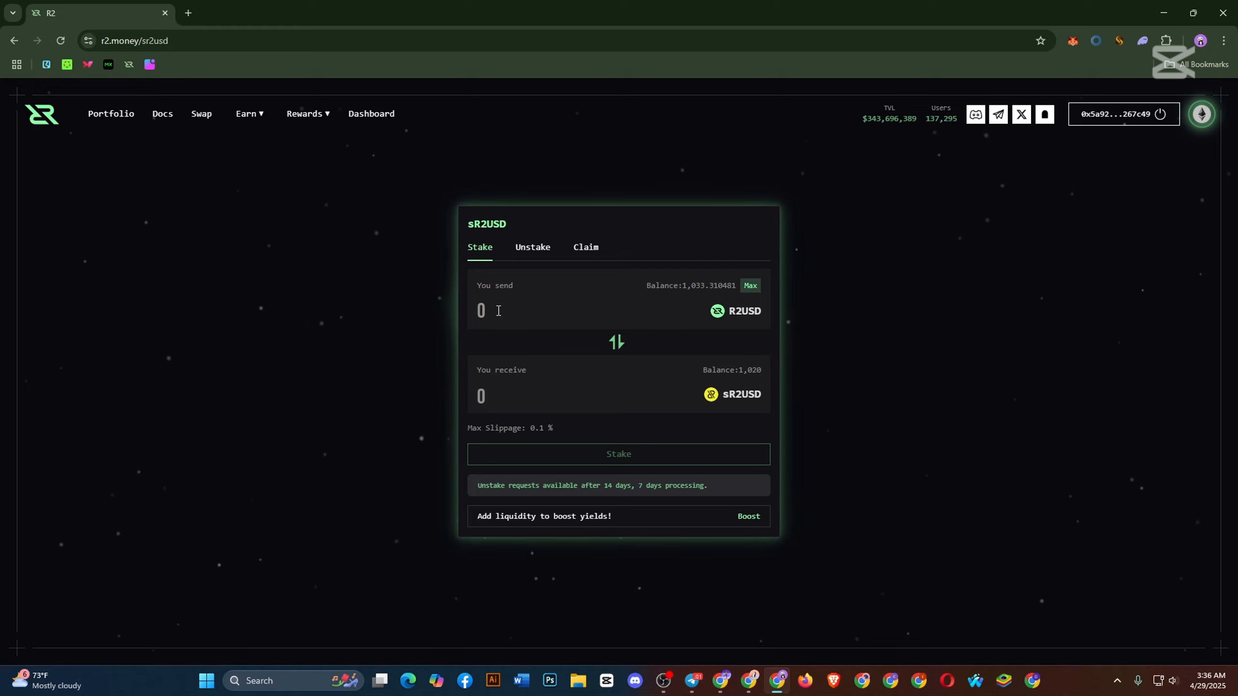
{"action": "type", "text": "500"}
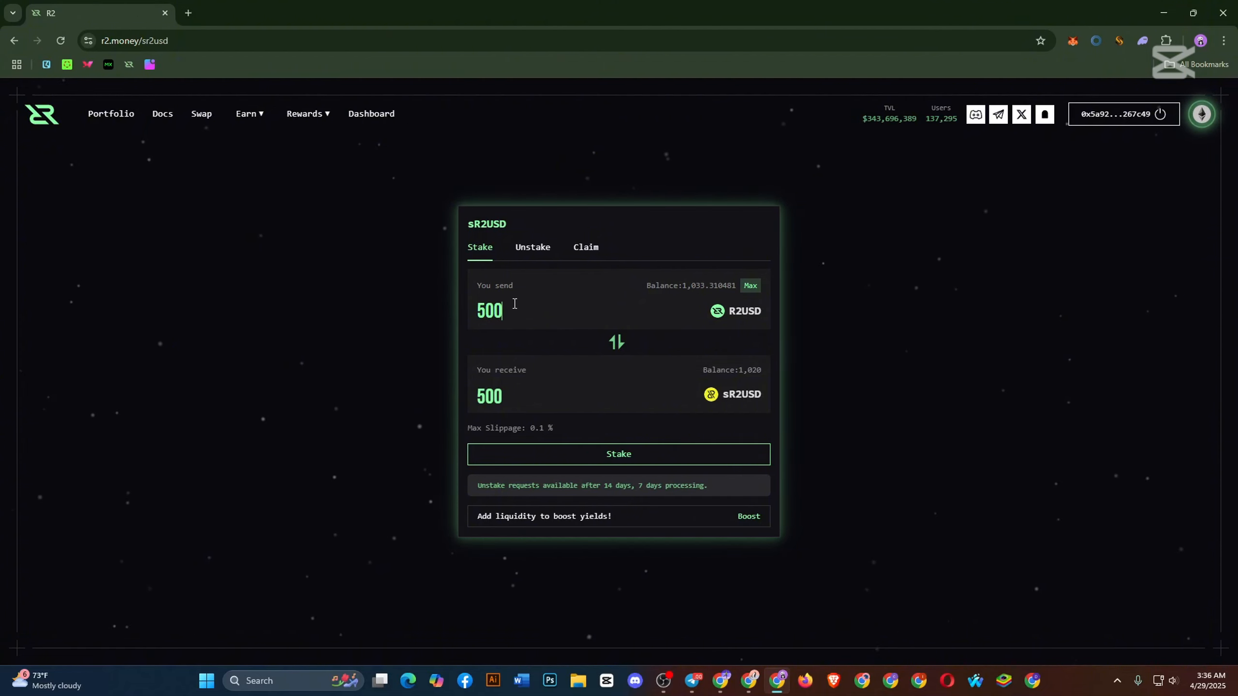
{"action": "left_click", "coordinate": [562, 455]}
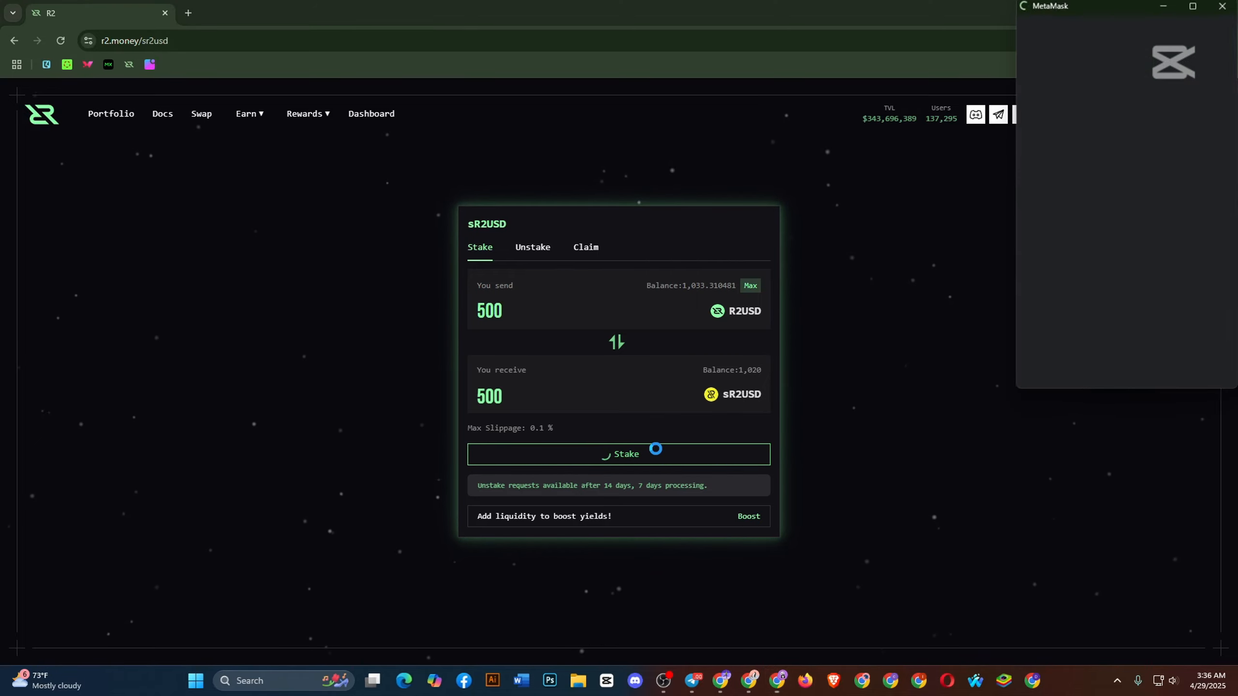
{"action": "left_click", "coordinate": [1189, 364]}
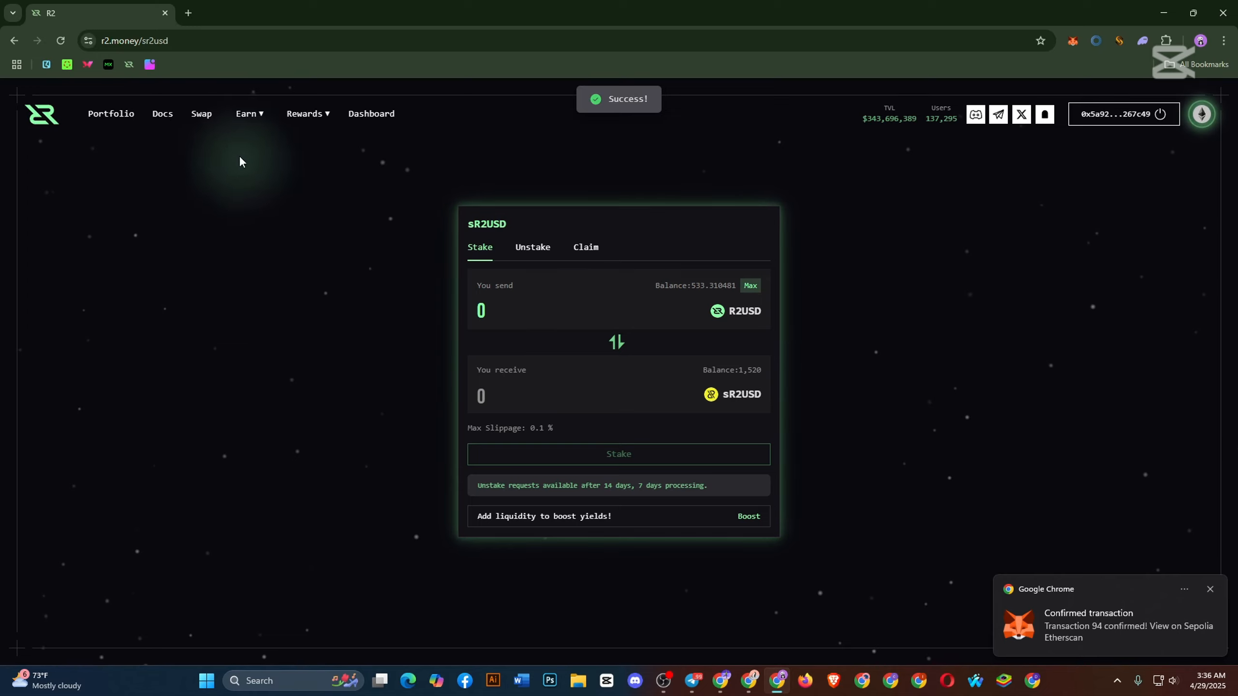
Deposit 0.01 ETH for R2ETH on the BTC/ETH earn page and approve the transaction in MetaMask.
{"action": "left_click", "coordinate": [243, 116]}
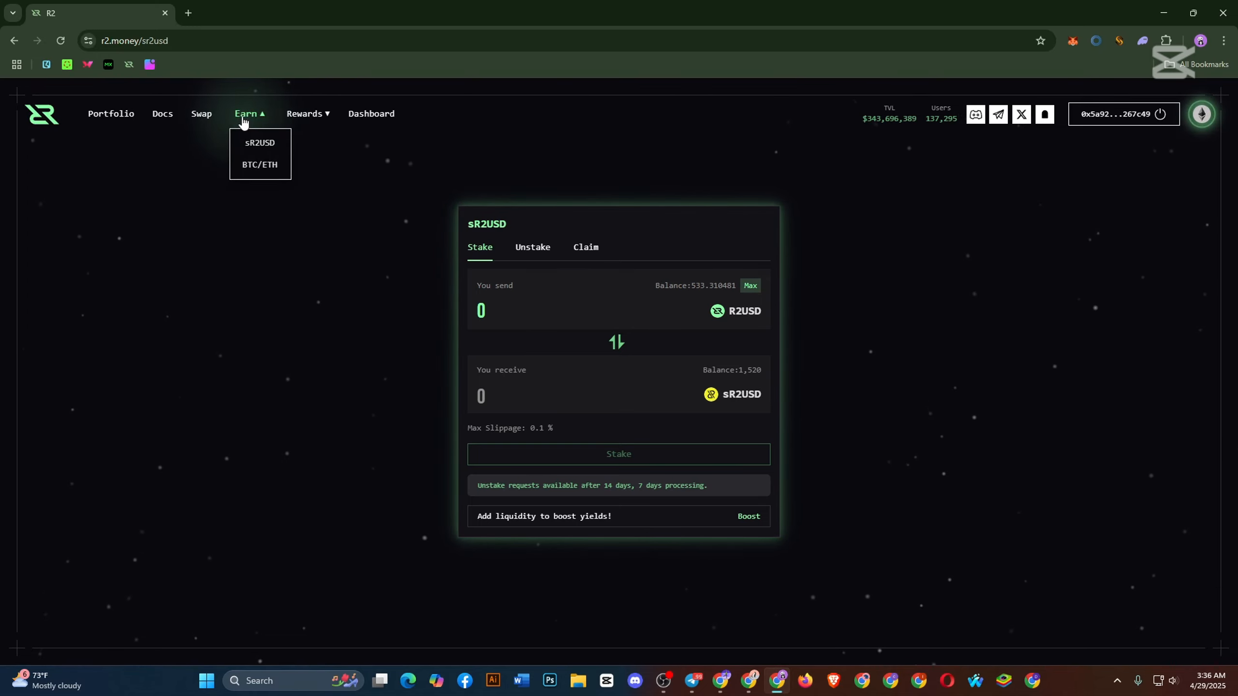
{"action": "left_click", "coordinate": [257, 166]}
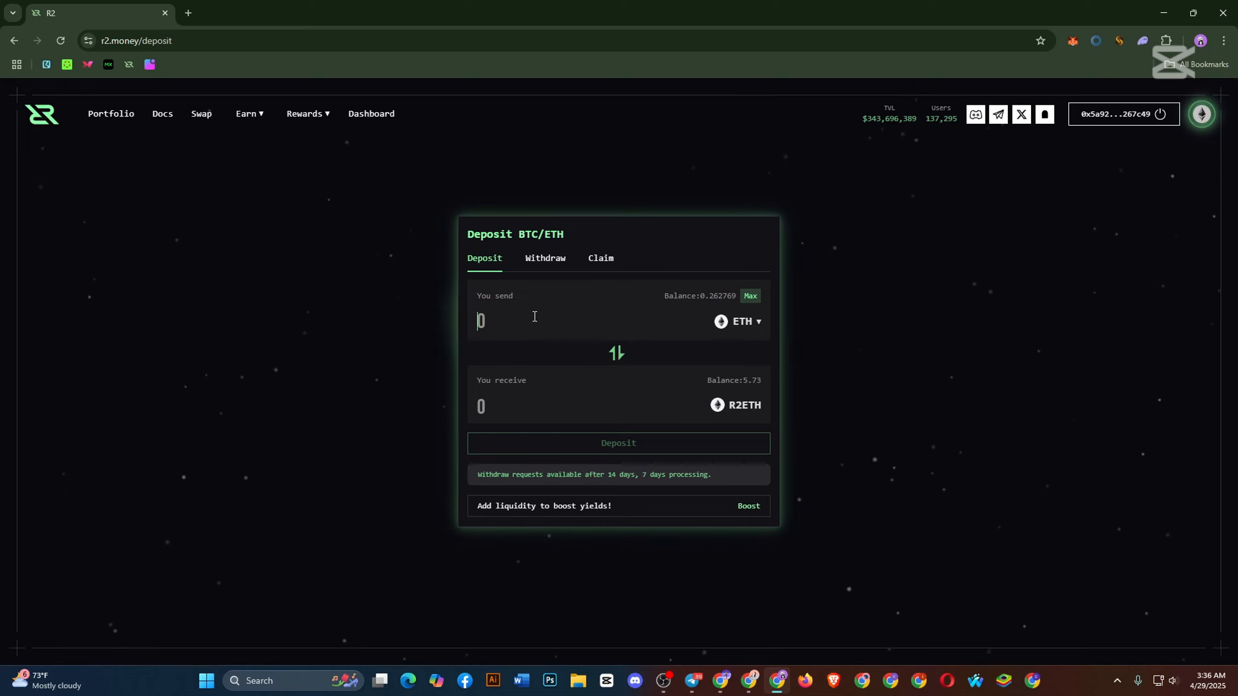
{"action": "type", "text": "0.01"}
{"action": "left_click", "coordinate": [592, 441]}
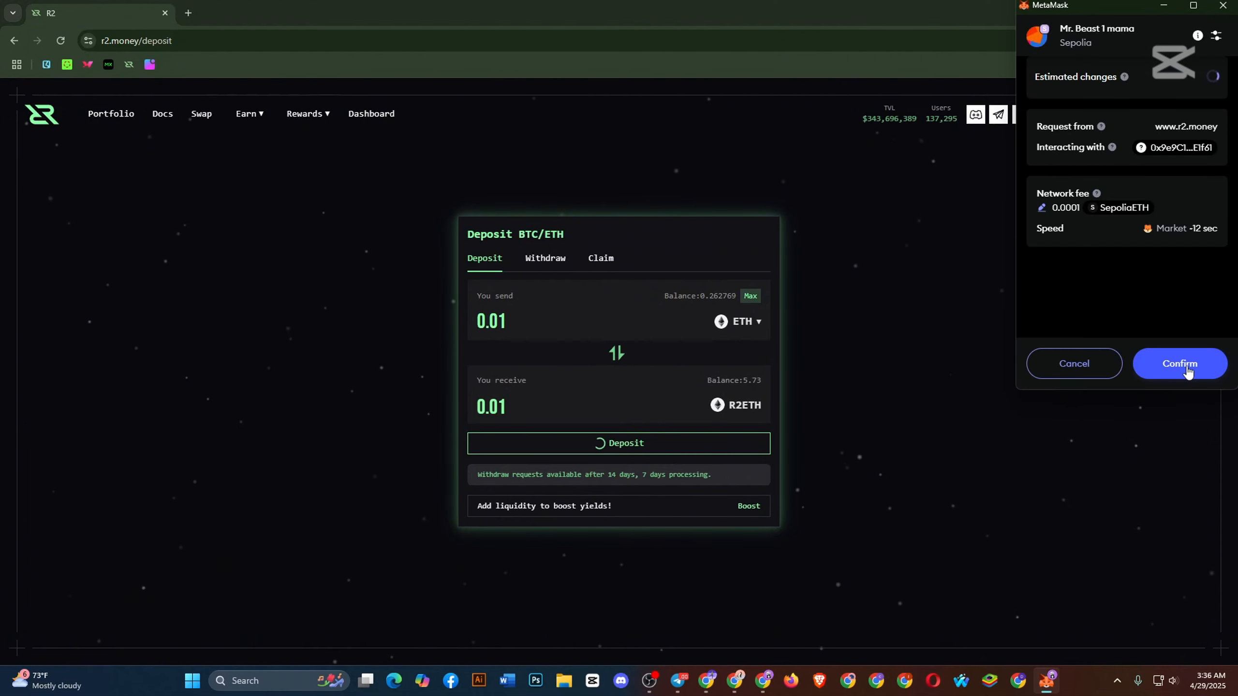
{"action": "left_click", "coordinate": [1192, 369]}
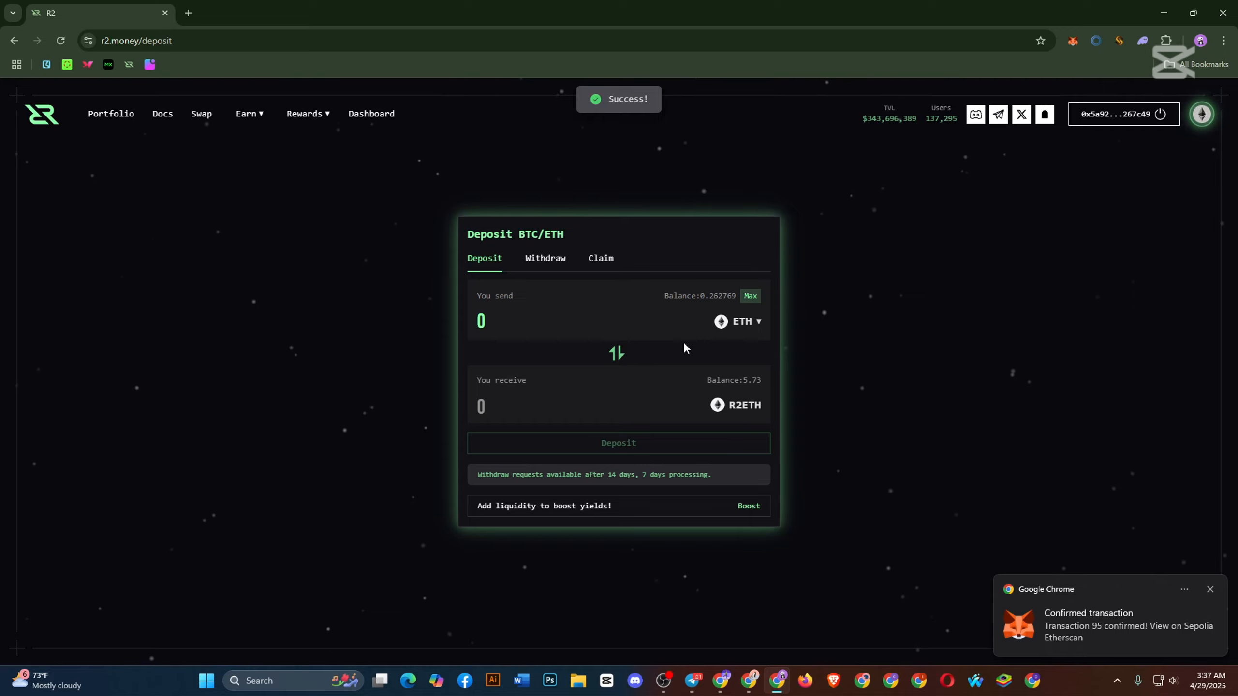
Switch the deposit token to WBTC, deposit 0.002 WBTC for R2BTC and approve both MetaMask requests.
{"action": "left_click", "coordinate": [747, 326]}
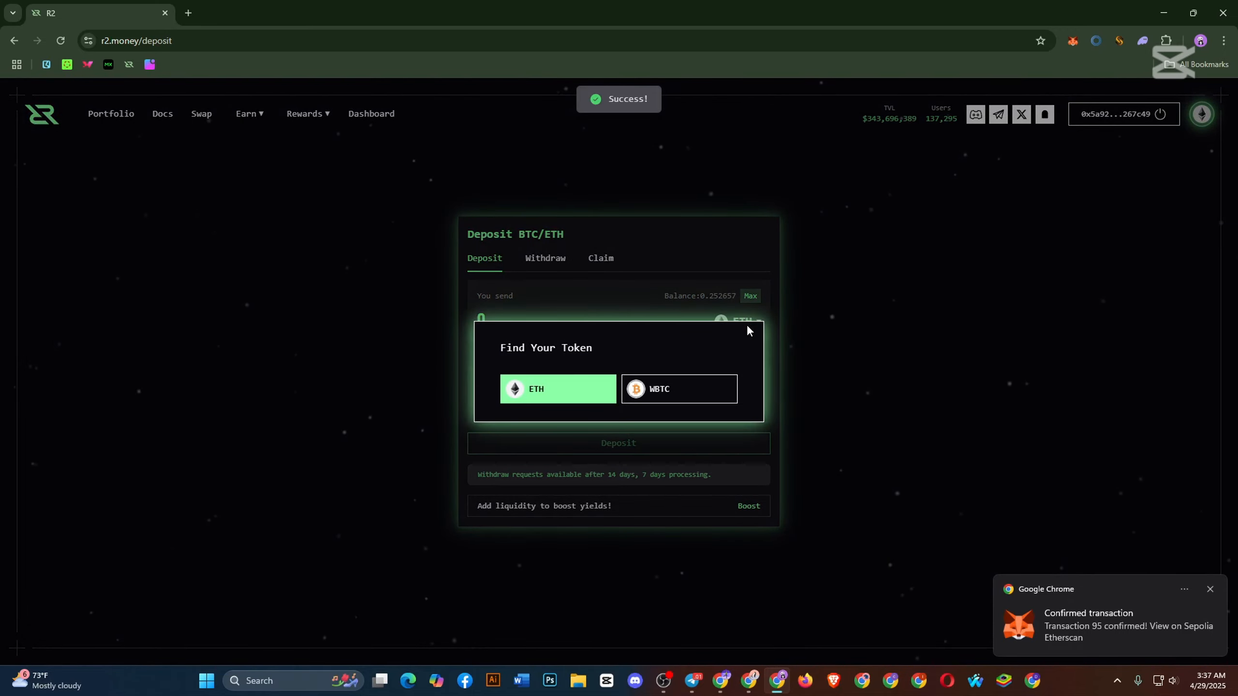
{"action": "left_click", "coordinate": [751, 314]}
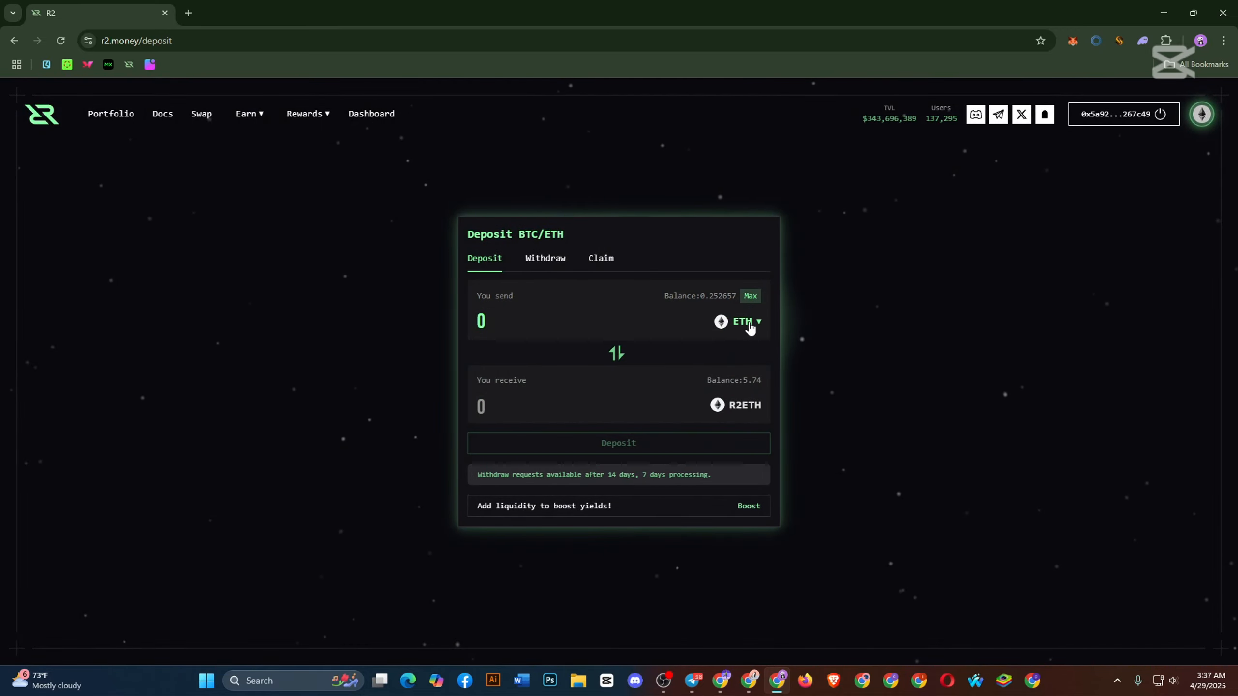
{"action": "left_click", "coordinate": [749, 326]}
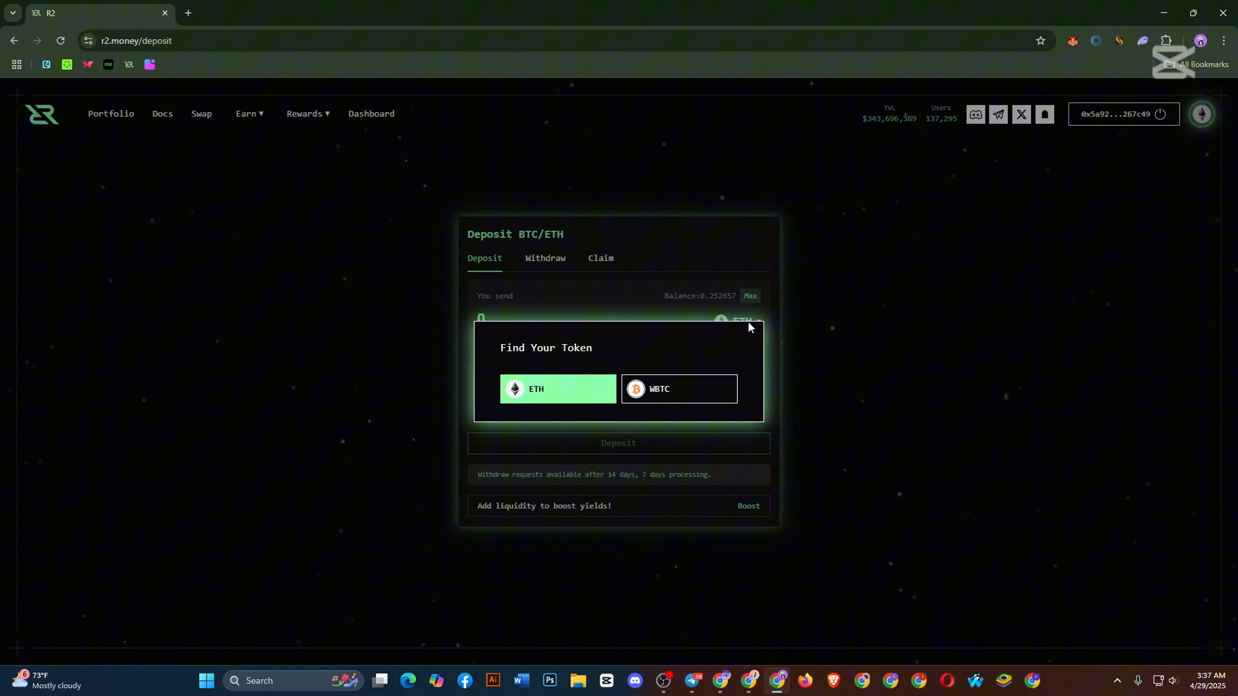
{"action": "left_click", "coordinate": [663, 392]}
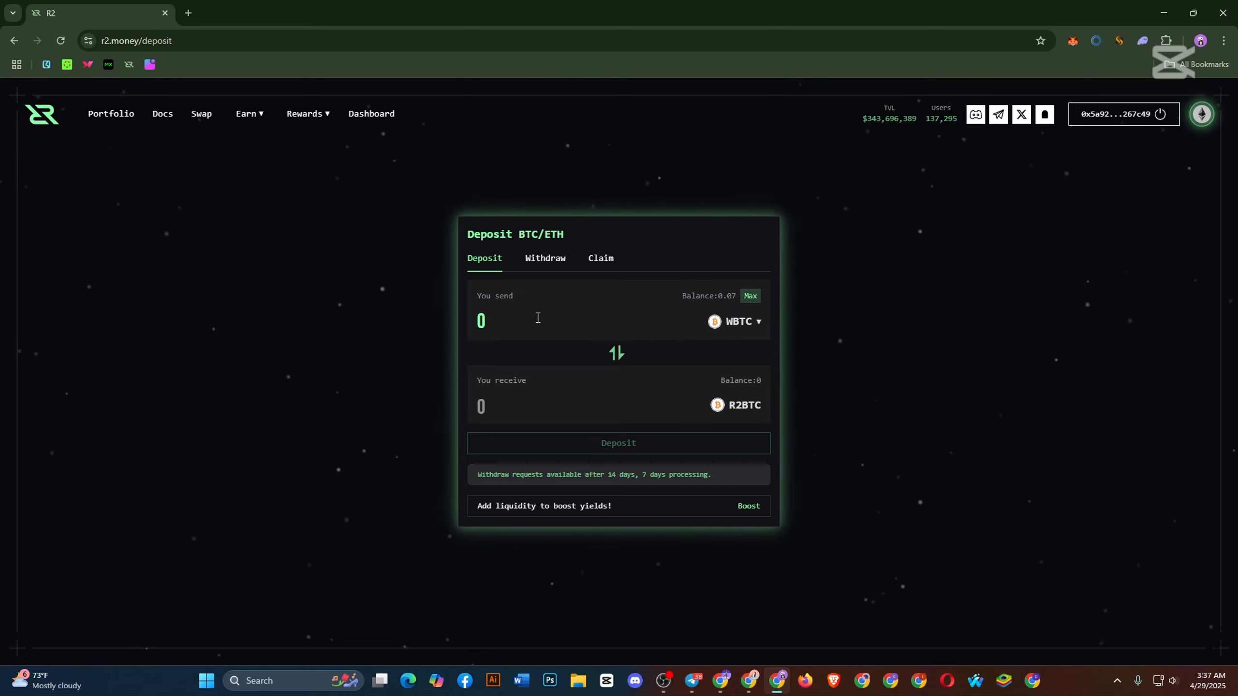
{"action": "left_click", "coordinate": [507, 315]}
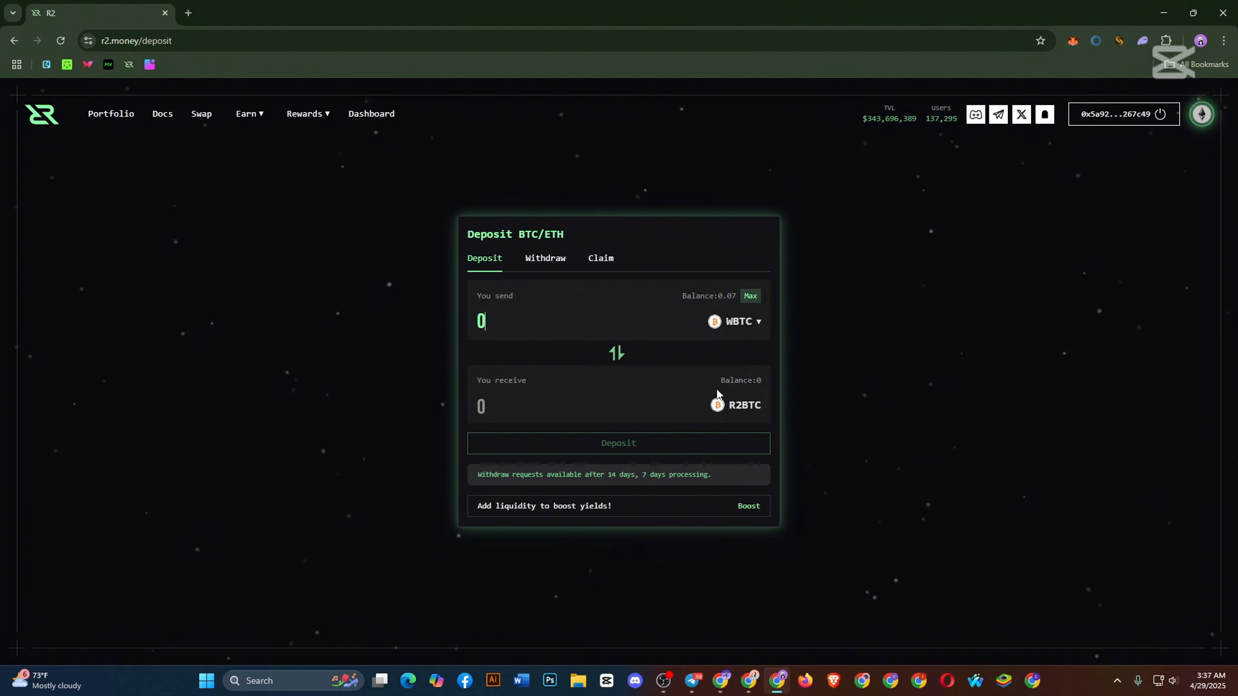
{"action": "type", "text": "."}
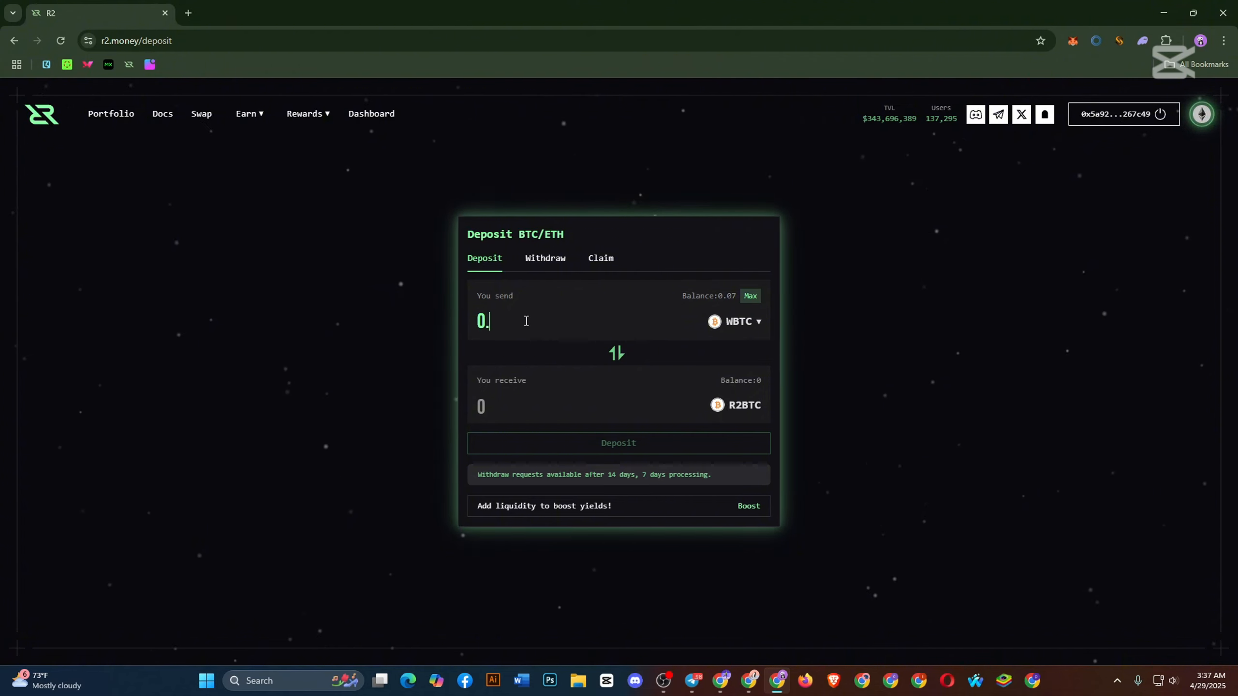
{"action": "type", "text": "002"}
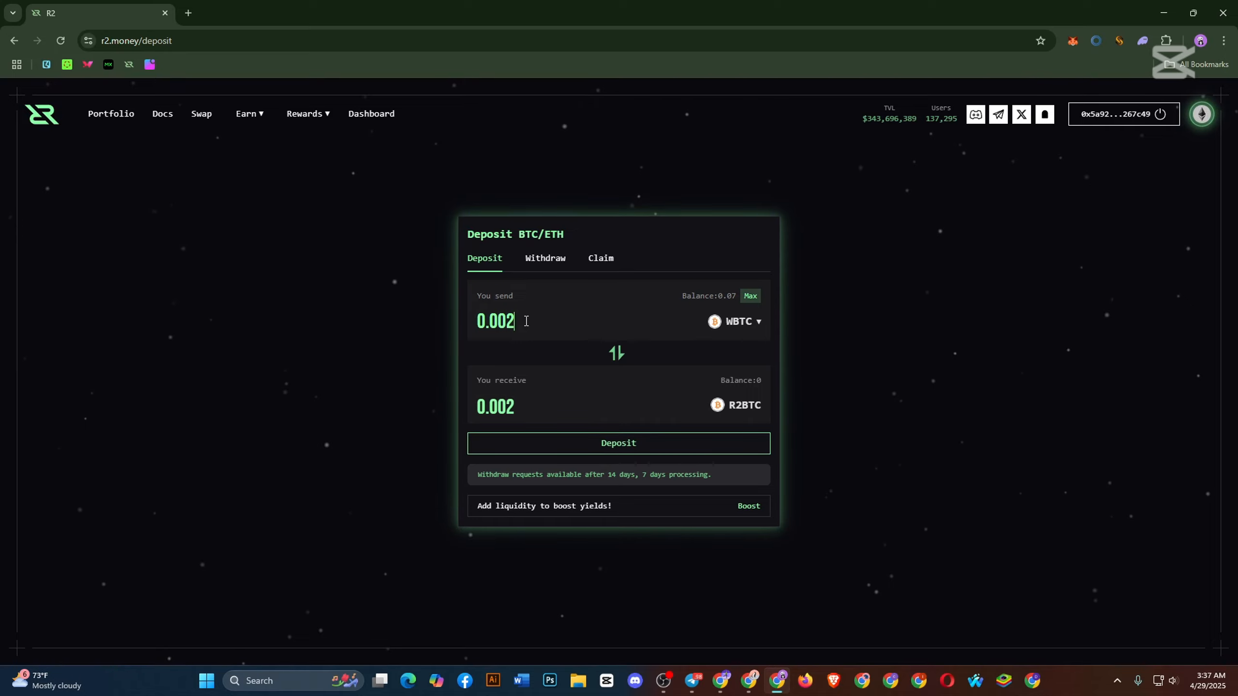
{"action": "left_click", "coordinate": [613, 435]}
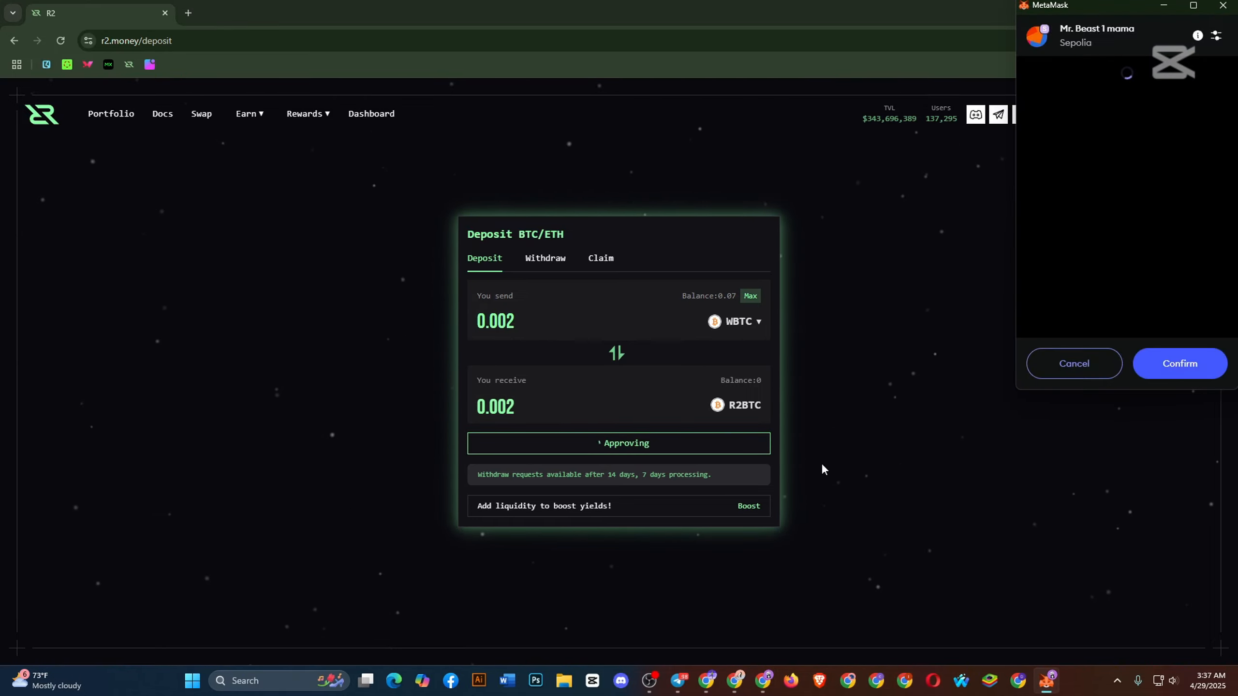
{"action": "left_click", "coordinate": [1192, 364]}
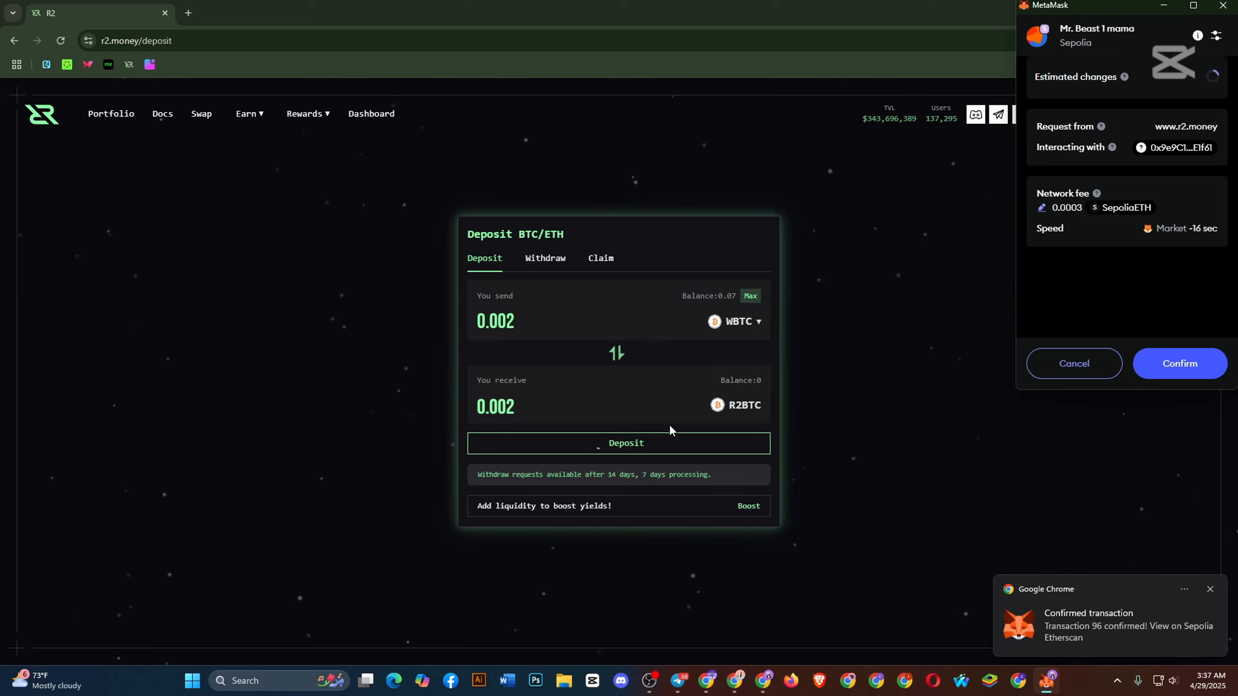
{"action": "left_click", "coordinate": [1182, 371]}
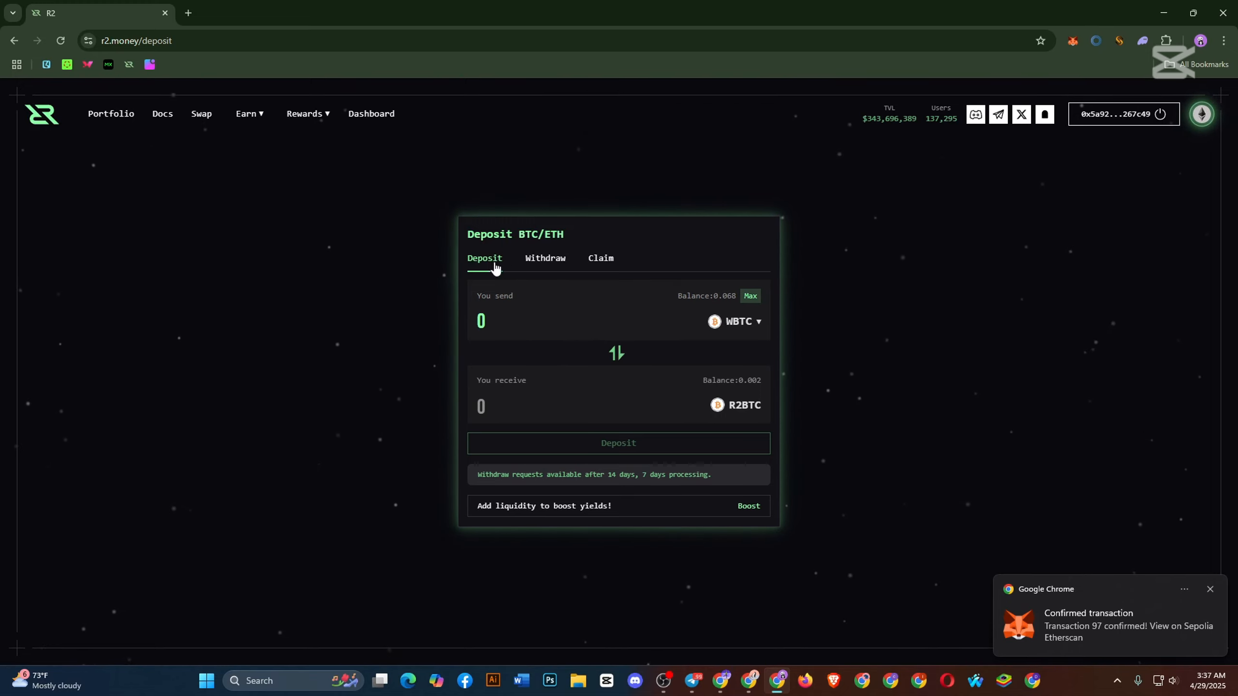
Check the withdraw and claim options for the BTC/ETH deposit and return to the deposit form.
{"action": "left_click", "coordinate": [541, 261]}
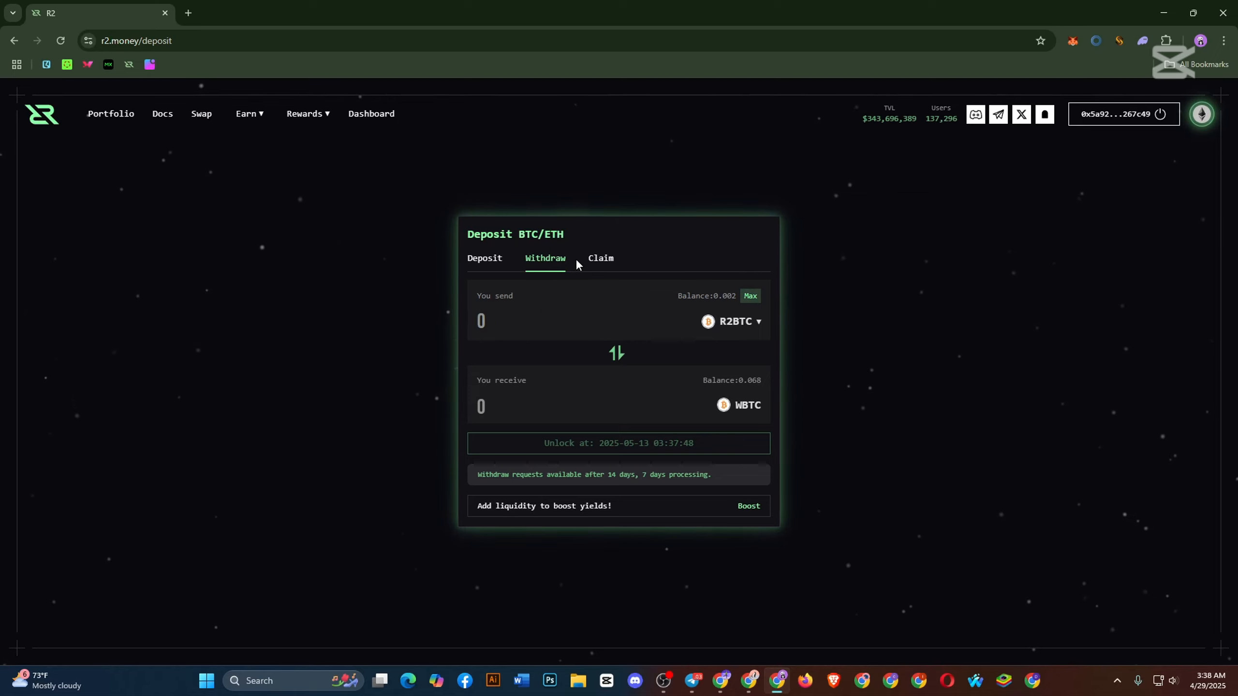
{"action": "left_click", "coordinate": [592, 261]}
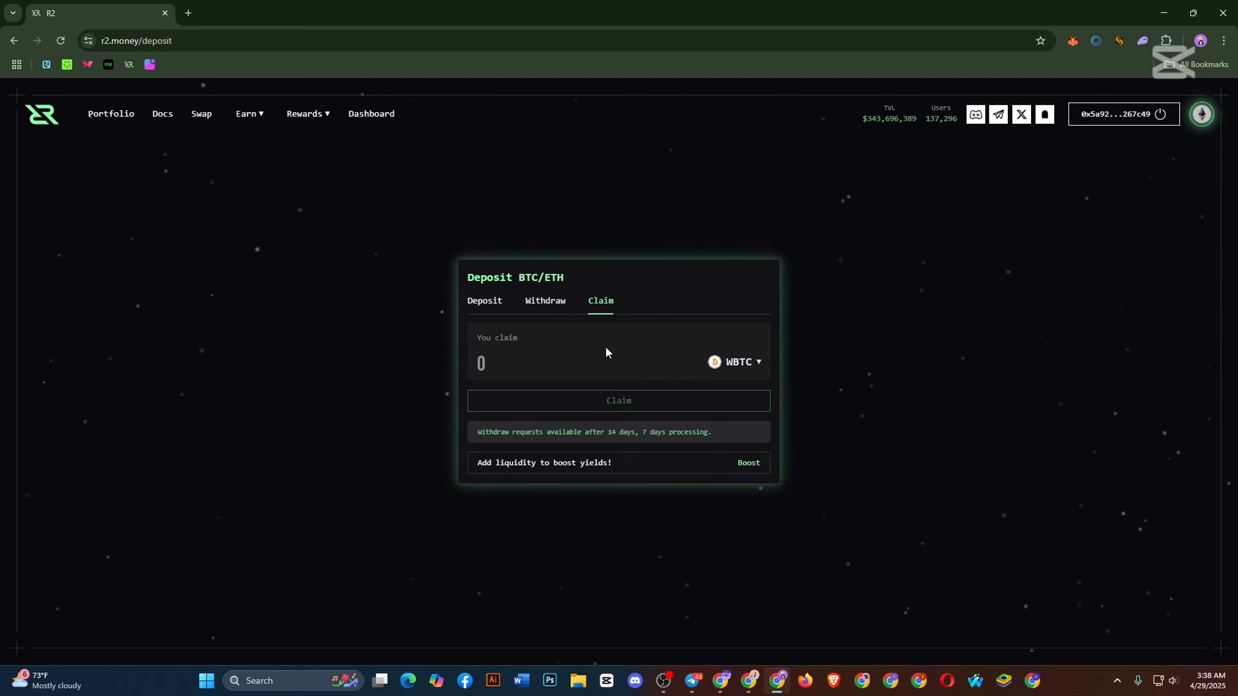
{"action": "left_click", "coordinate": [486, 301]}
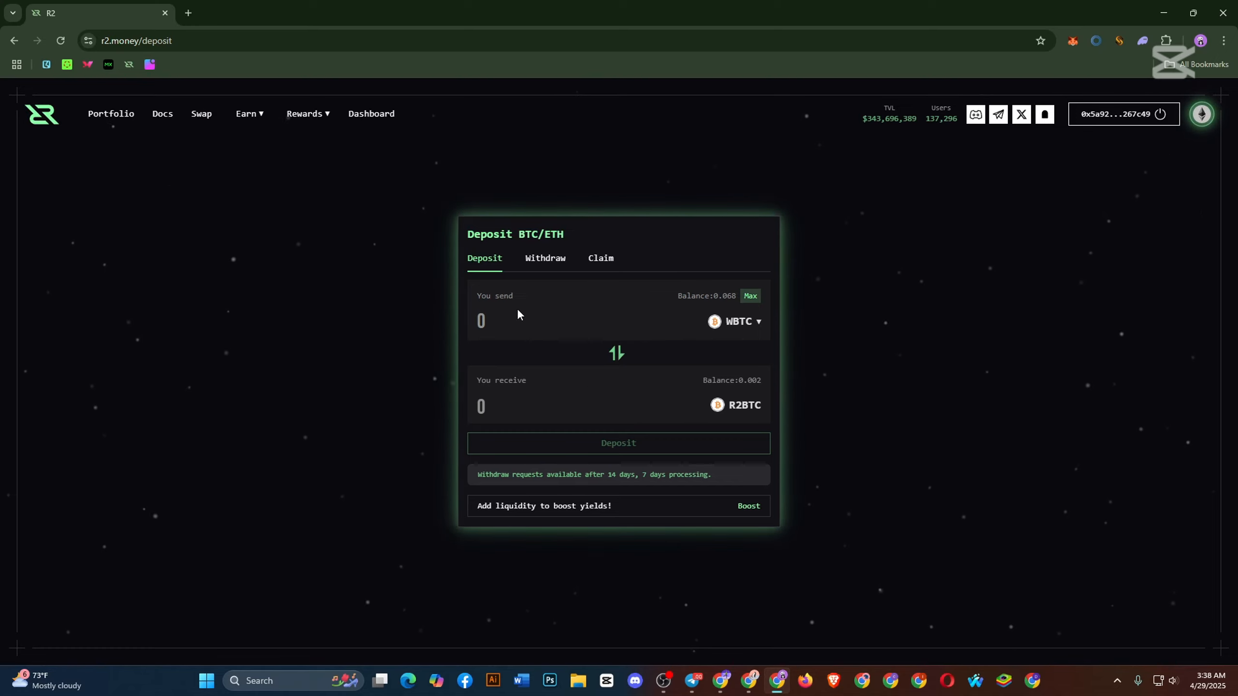
Add liquidity to the USDC/R2USD pool with 450 USDC and the matching R2USD, and approve the transaction in MetaMask.
{"action": "left_click", "coordinate": [329, 122]}
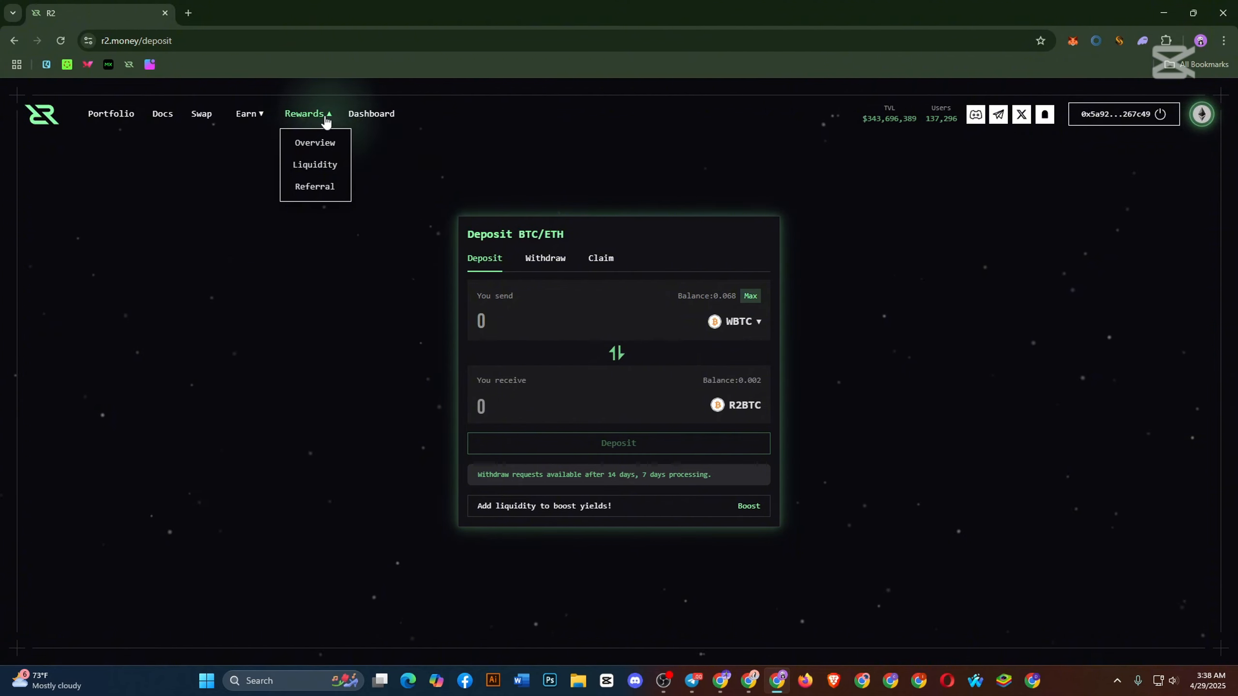
{"action": "left_click", "coordinate": [315, 166]}
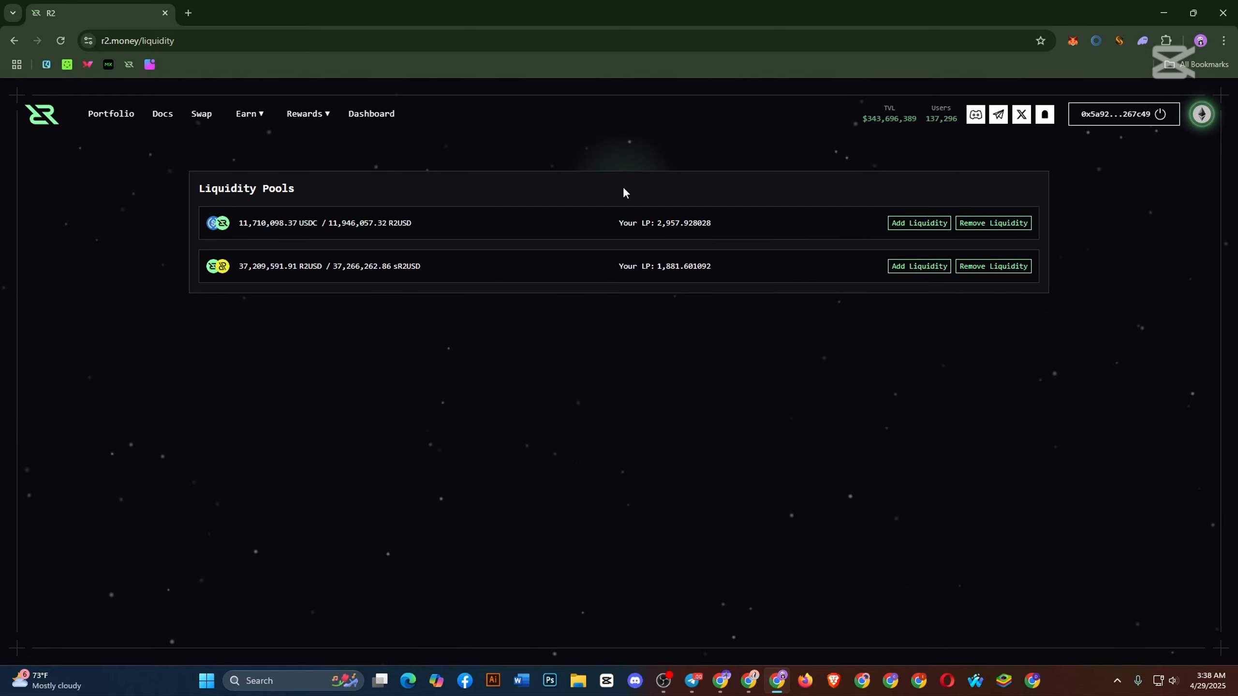
{"action": "left_click", "coordinate": [909, 229]}
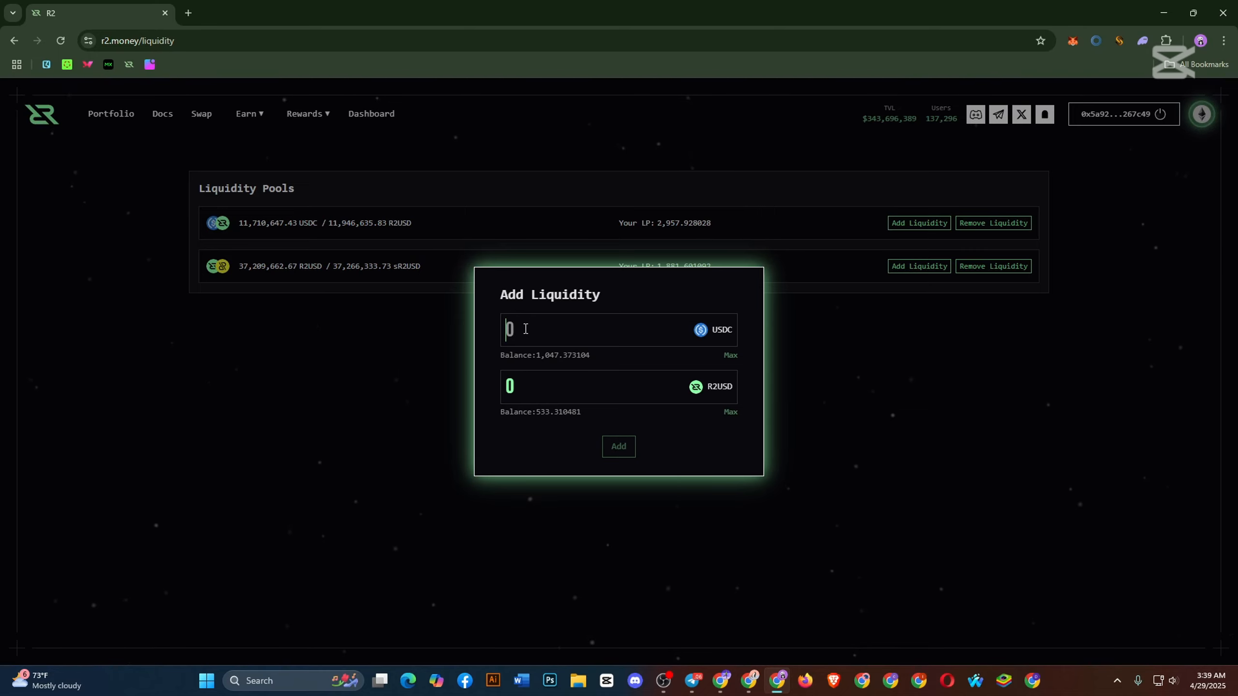
{"action": "type", "text": "450"}
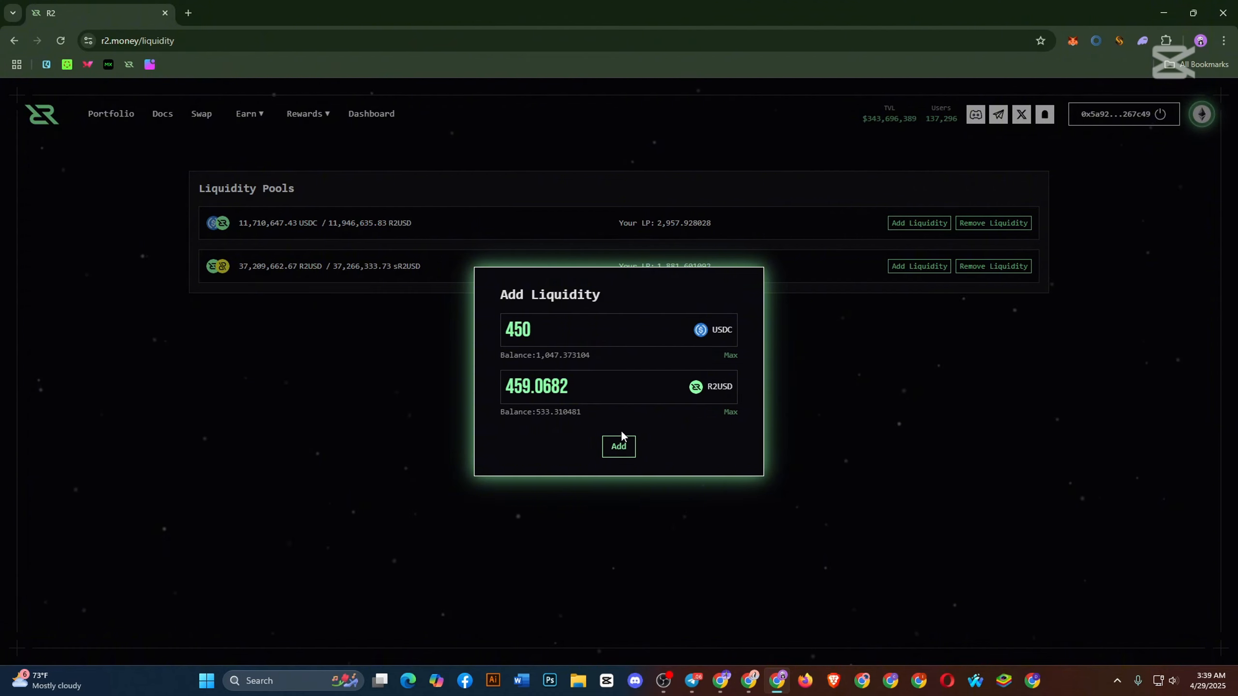
{"action": "left_click", "coordinate": [618, 448]}
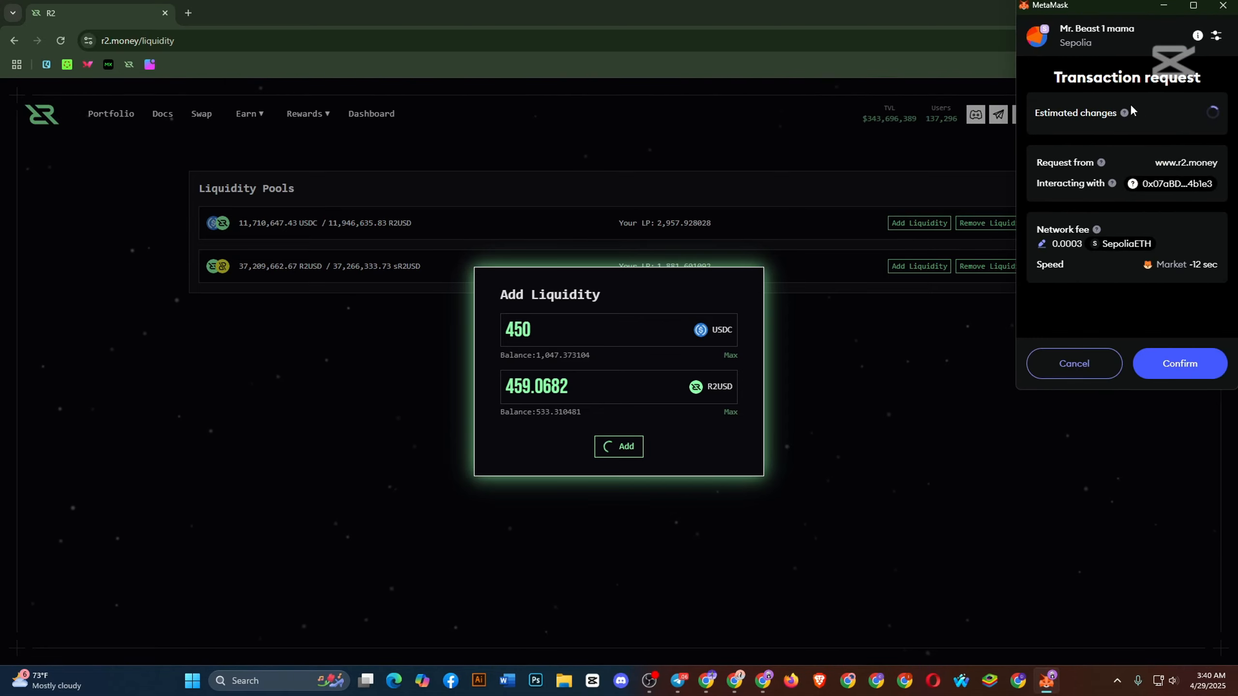
{"action": "left_click", "coordinate": [1172, 368]}
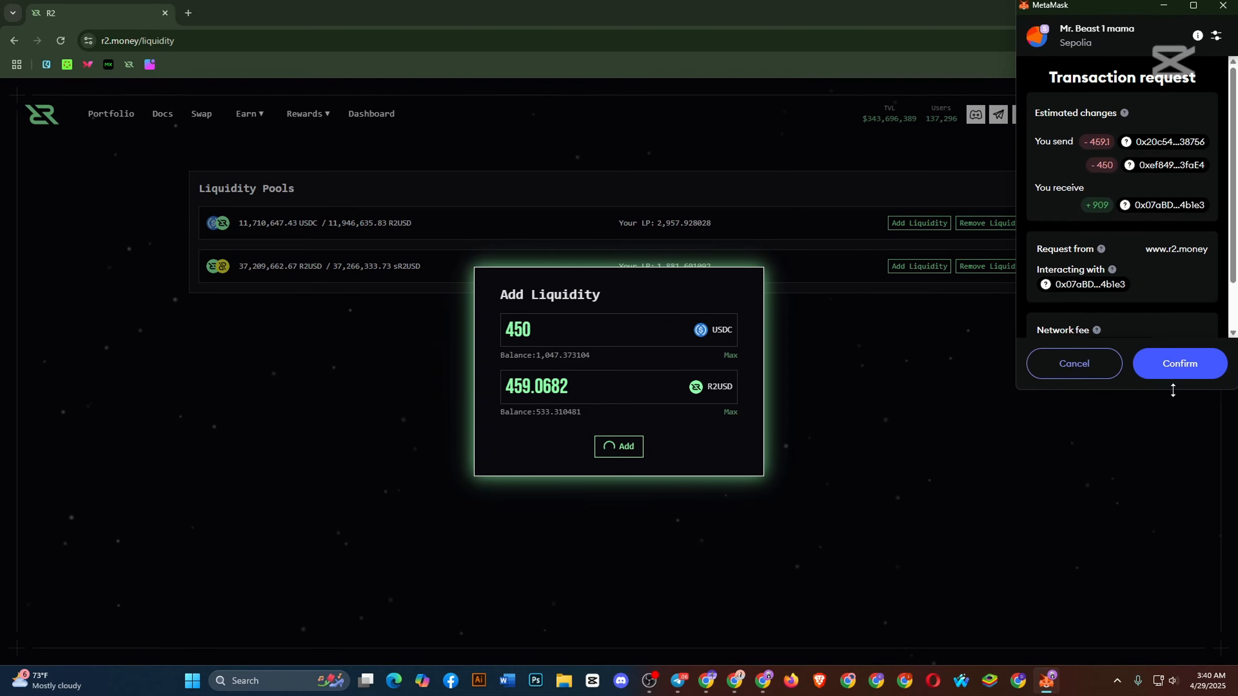
{"action": "left_click", "coordinate": [1172, 368]}
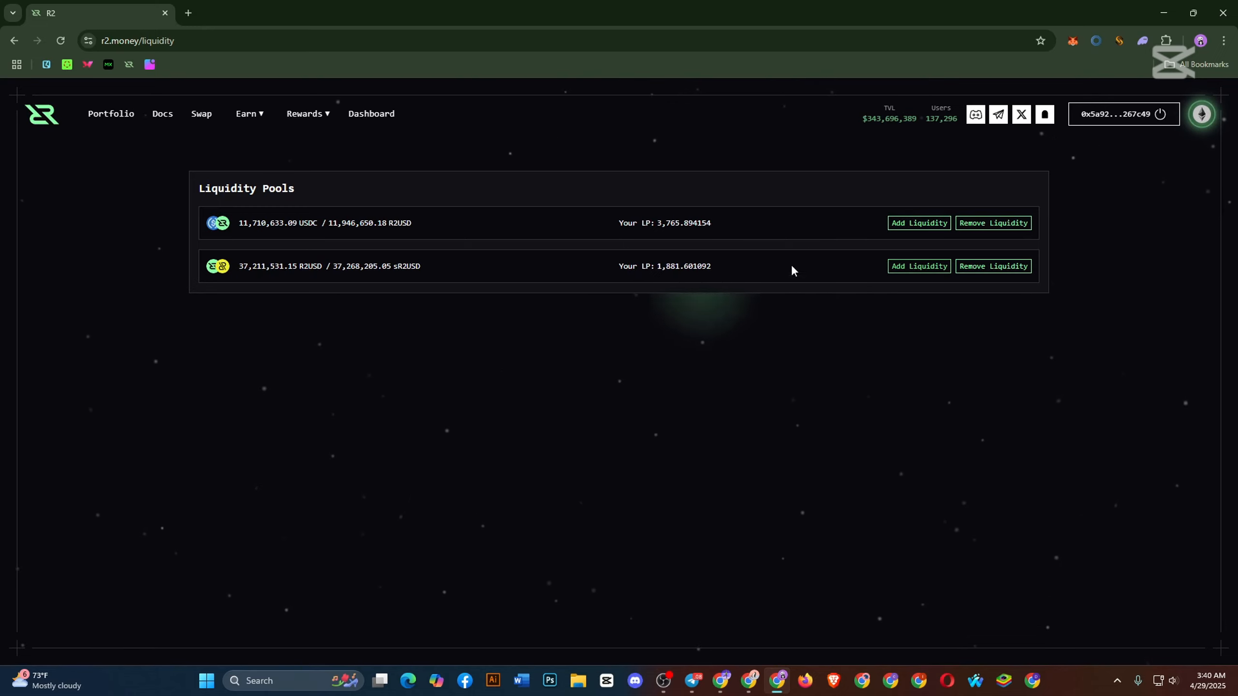
Add liquidity to the R2USD/sR2USD pool with 100 R2USD and the matching sR2USD, and approve the transaction in MetaMask.
{"action": "left_click", "coordinate": [902, 274]}
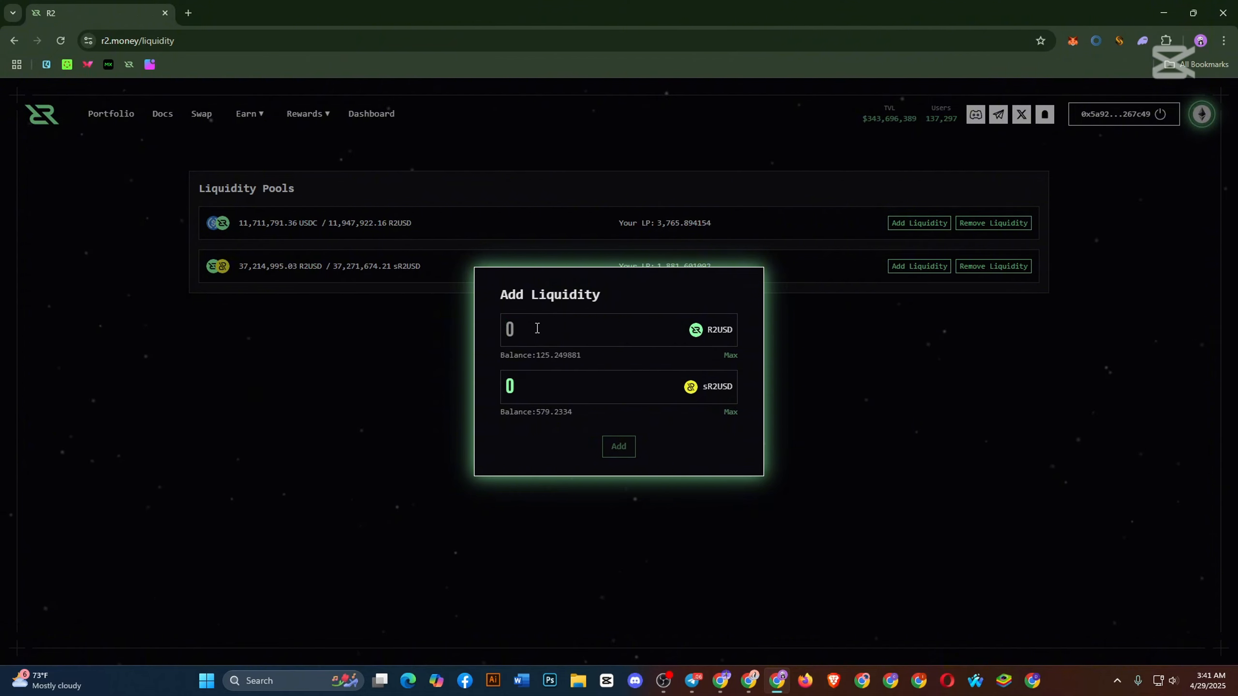
{"action": "type", "text": "100"}
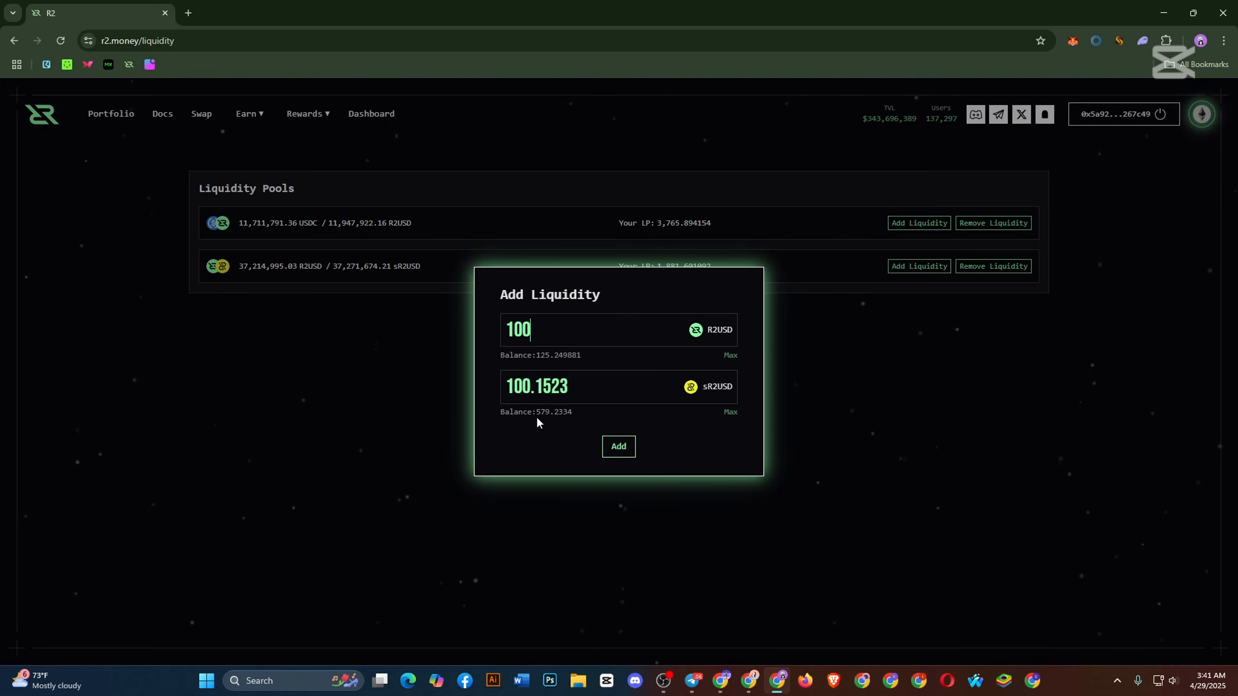
{"action": "left_click", "coordinate": [629, 449]}
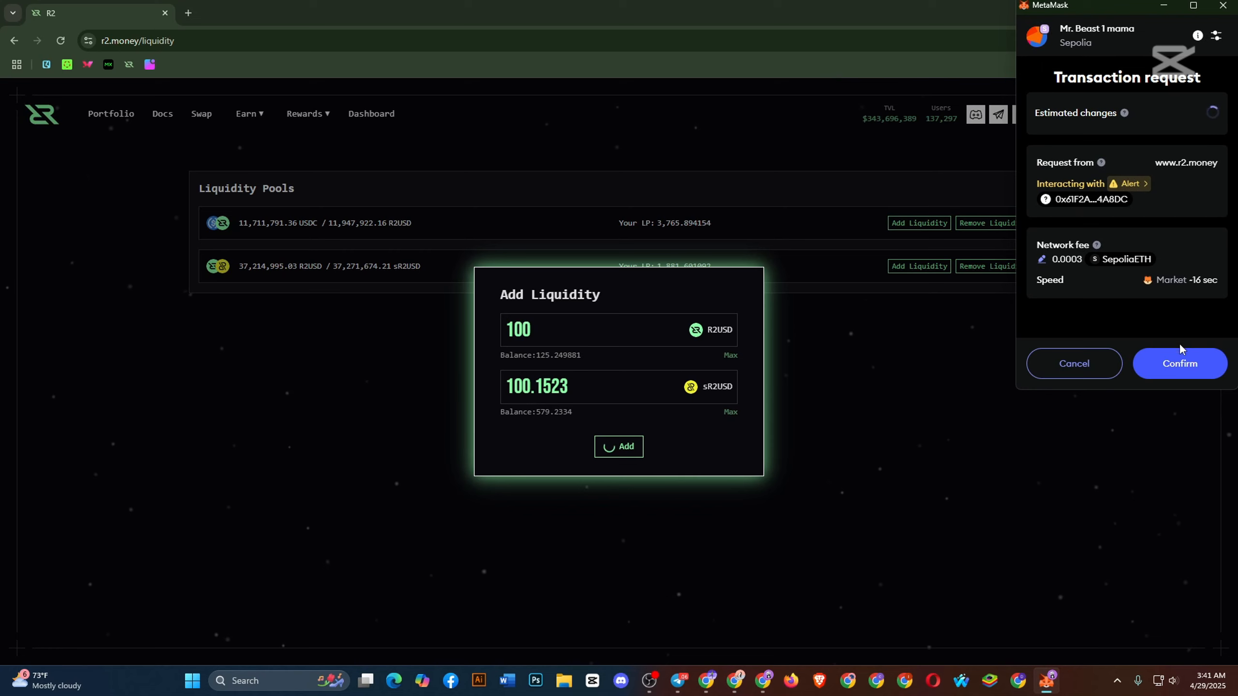
{"action": "left_click", "coordinate": [1180, 359]}
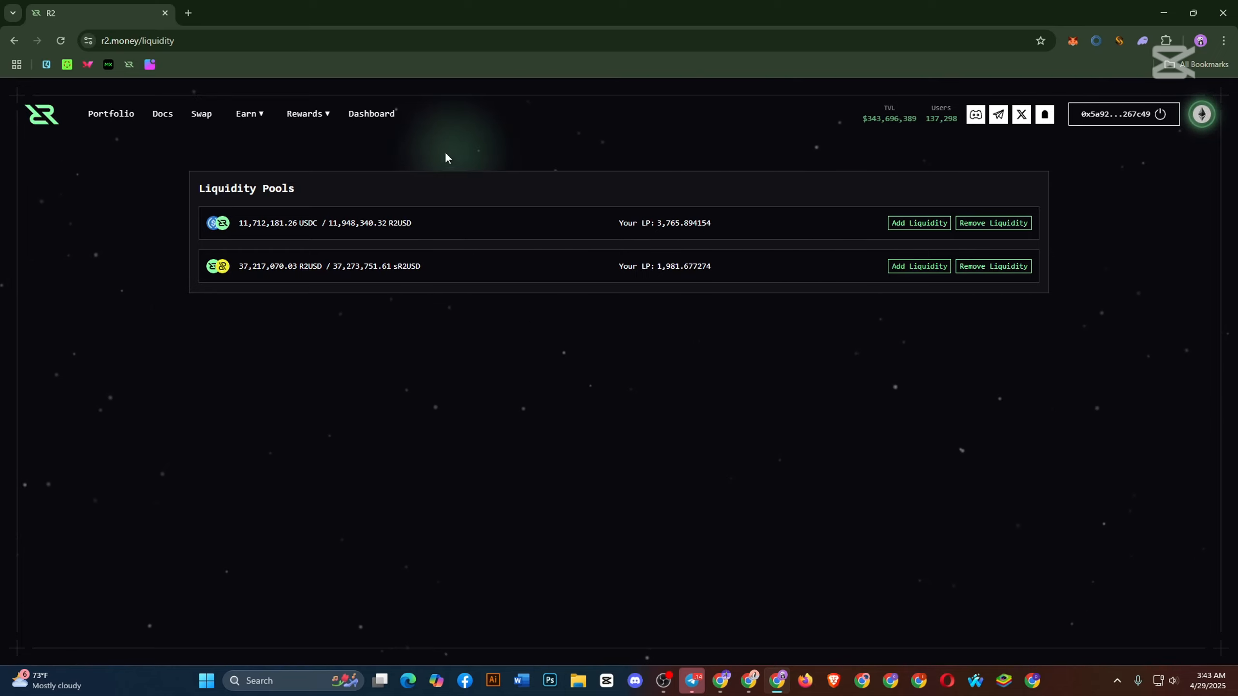
Open the swap page and switch the network to Plume Testnet.
{"action": "left_click", "coordinate": [207, 117]}
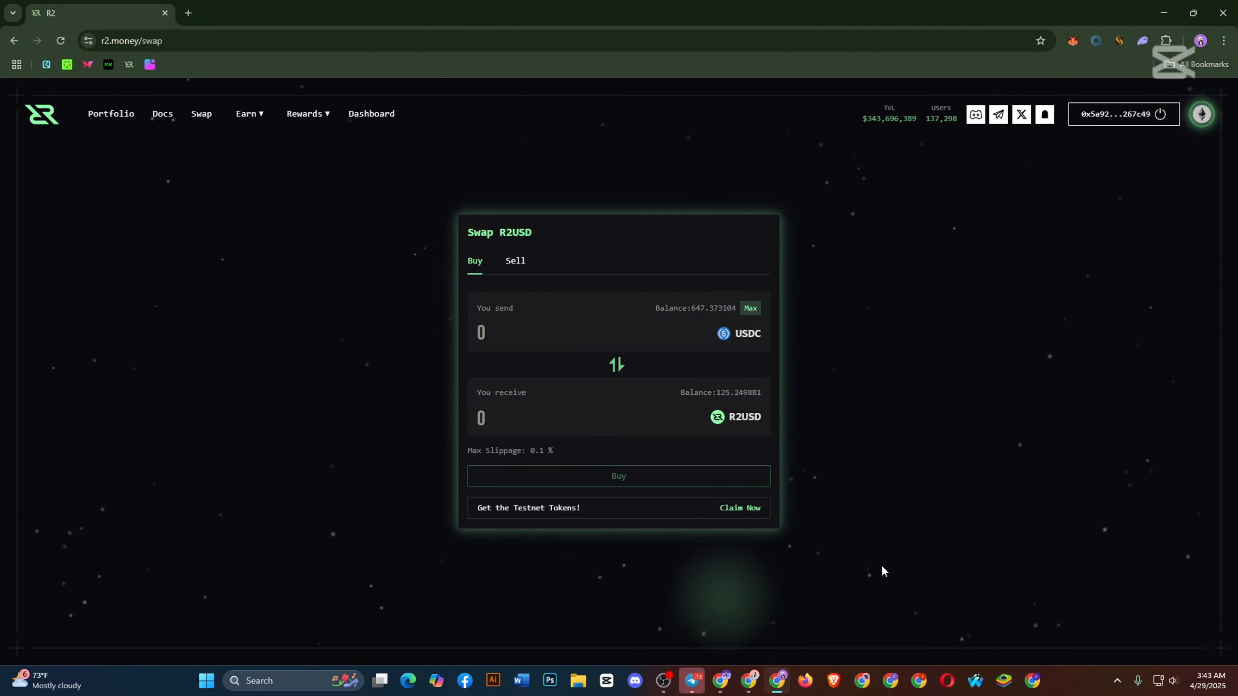
{"action": "left_click", "coordinate": [1200, 115]}
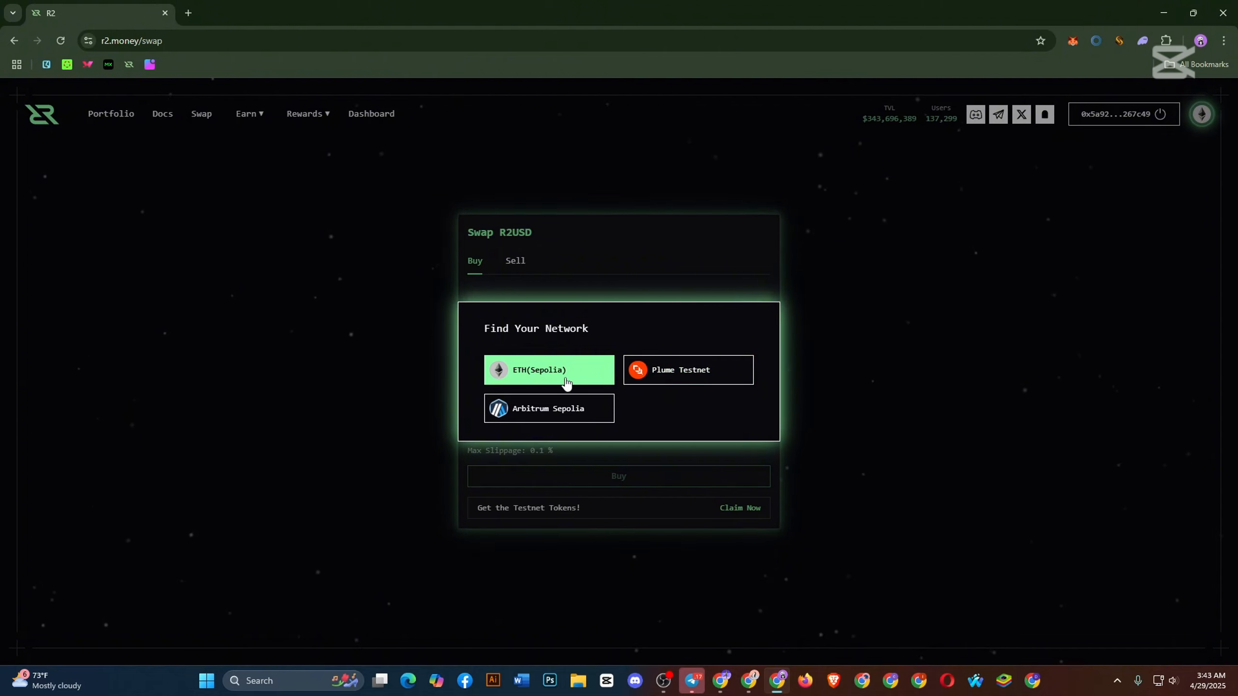
{"action": "left_click", "coordinate": [662, 380]}
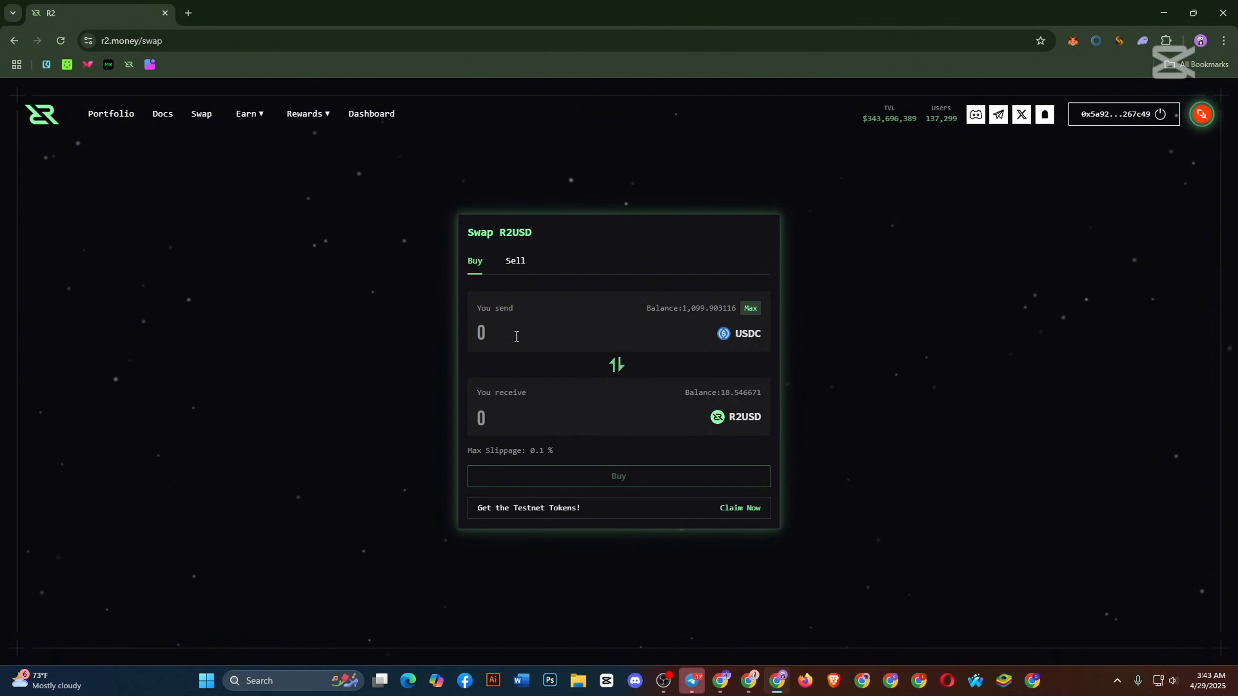
Buy R2USD with 500 USDC on Plume Testnet and approve the transaction in MetaMask.
{"action": "type", "text": "500"}
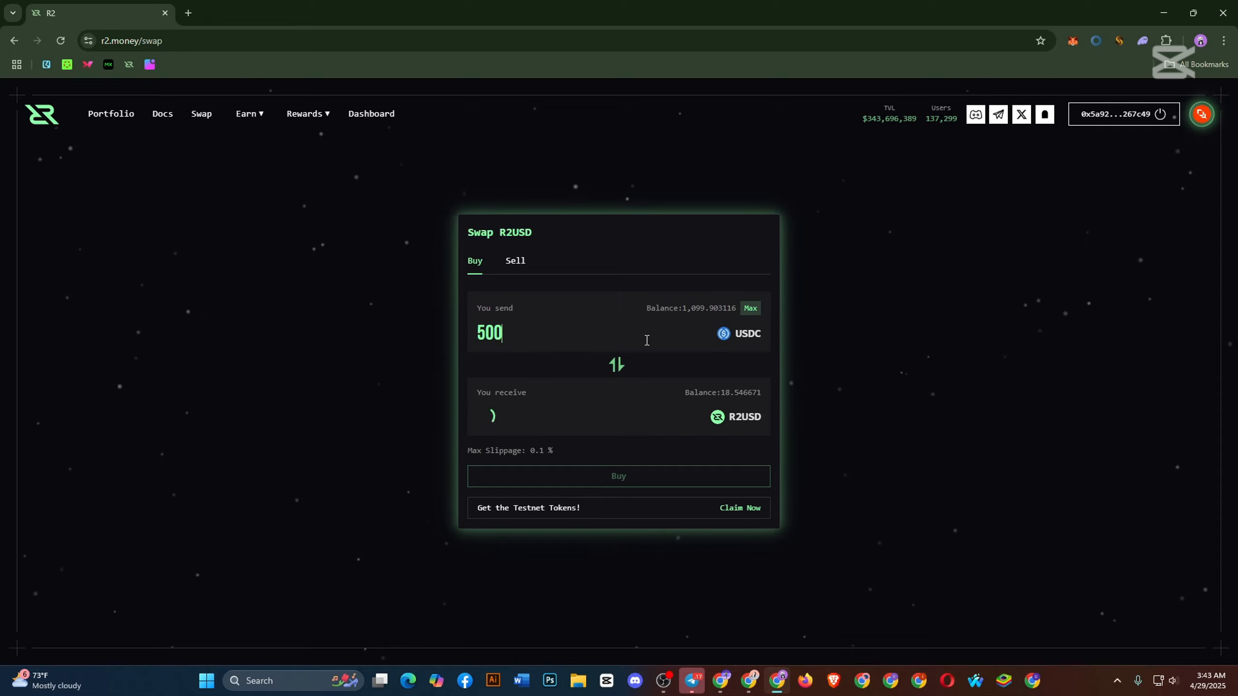
{"action": "left_click", "coordinate": [636, 483]}
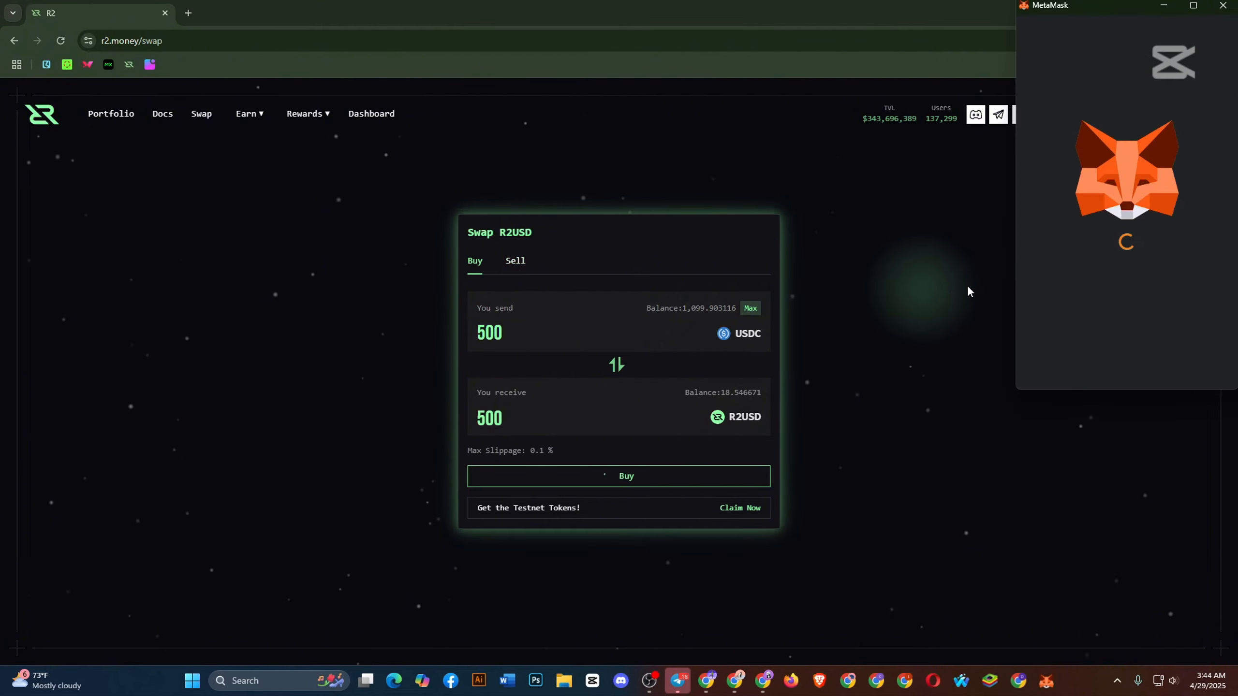
{"action": "left_click", "coordinate": [1178, 365]}
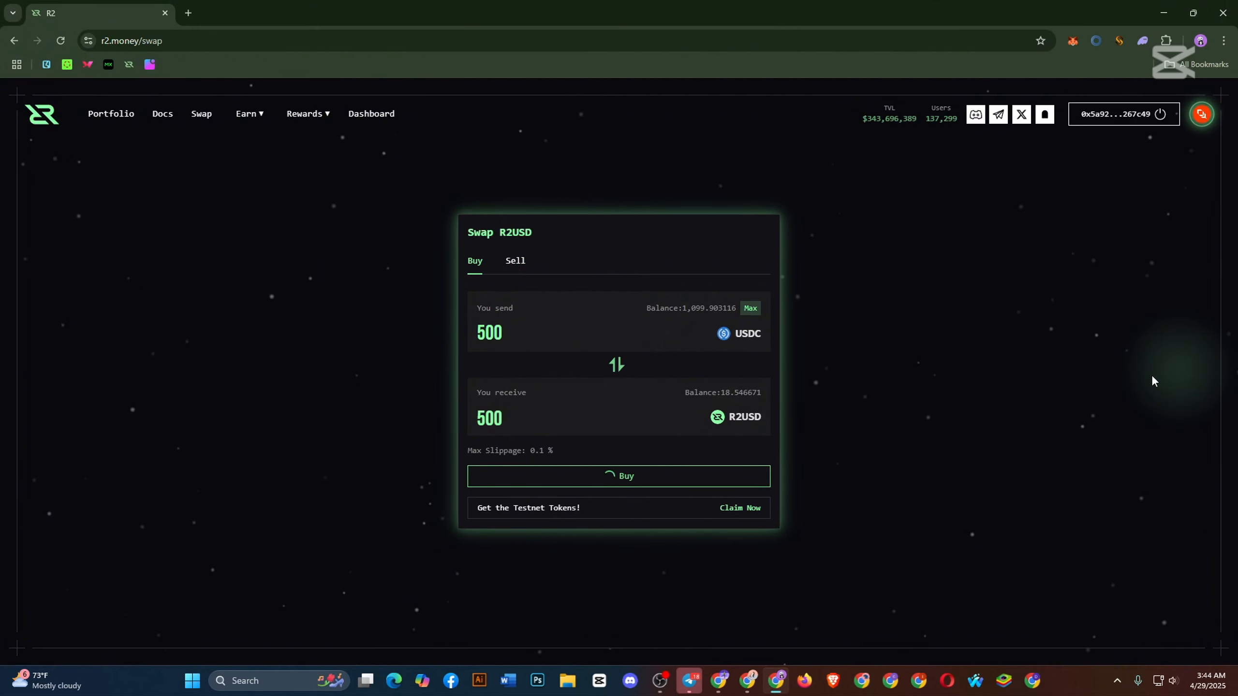
Sell 200 R2USD for USDC on Plume Testnet and approve the transaction in MetaMask.
{"action": "left_click", "coordinate": [512, 261]}
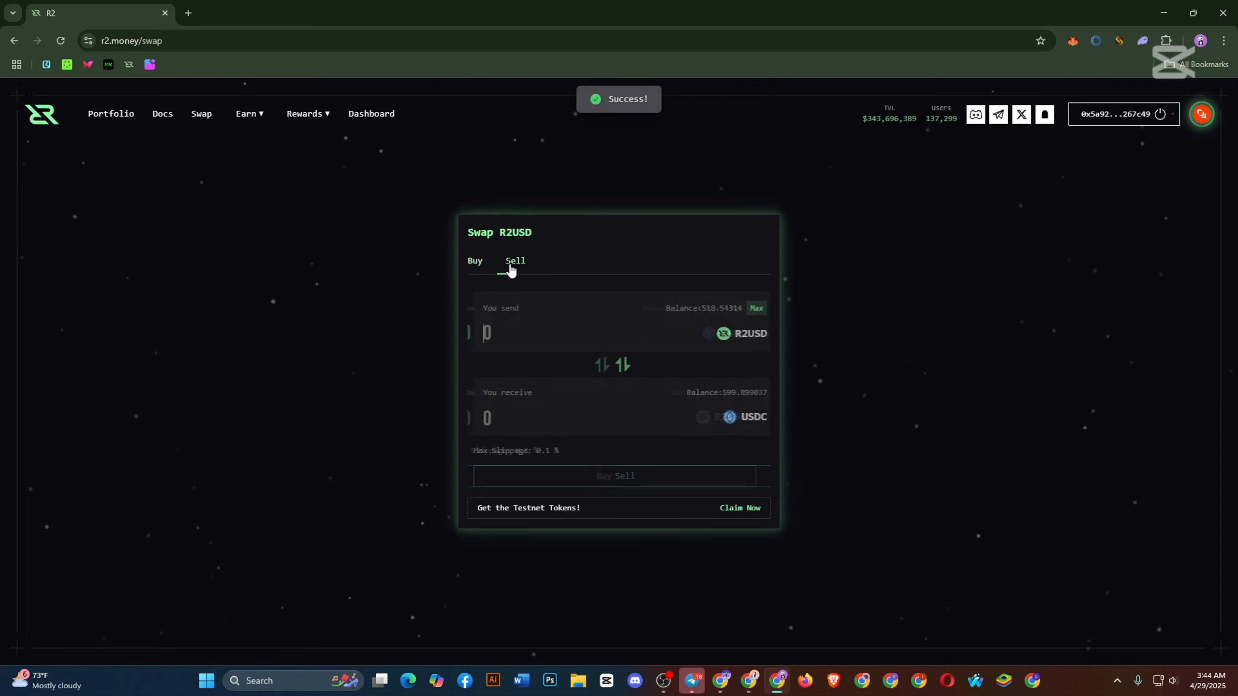
{"action": "left_click", "coordinate": [513, 334]}
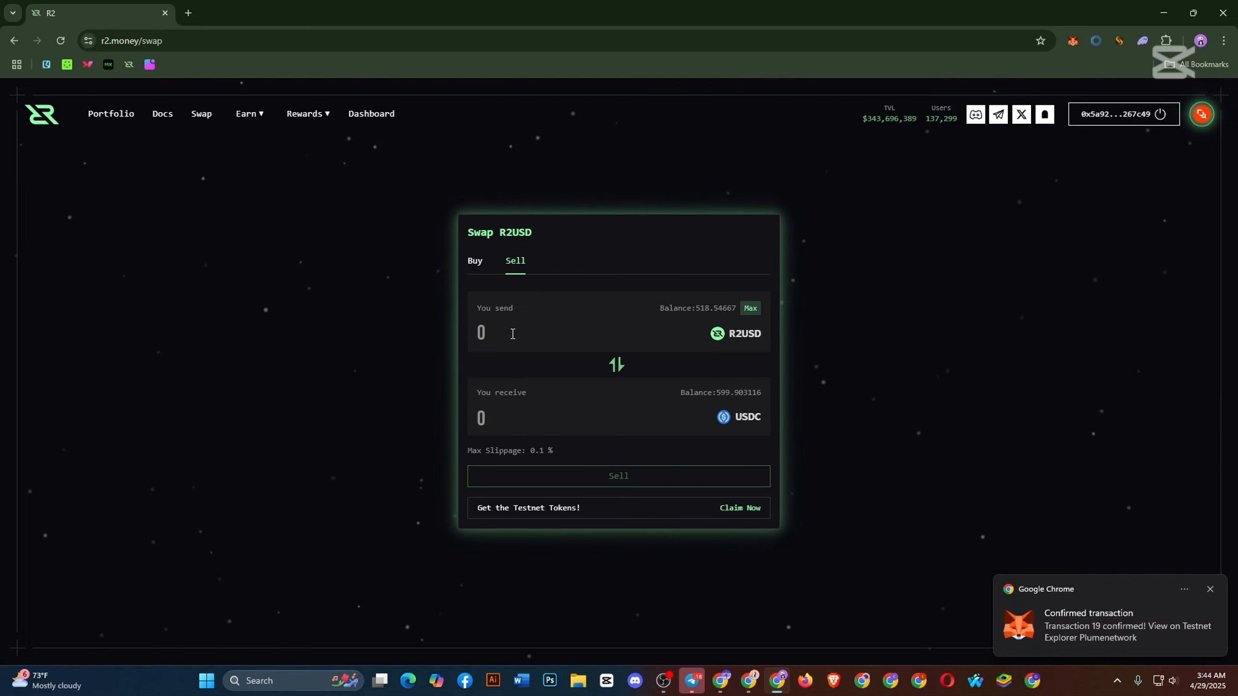
{"action": "type", "text": "200"}
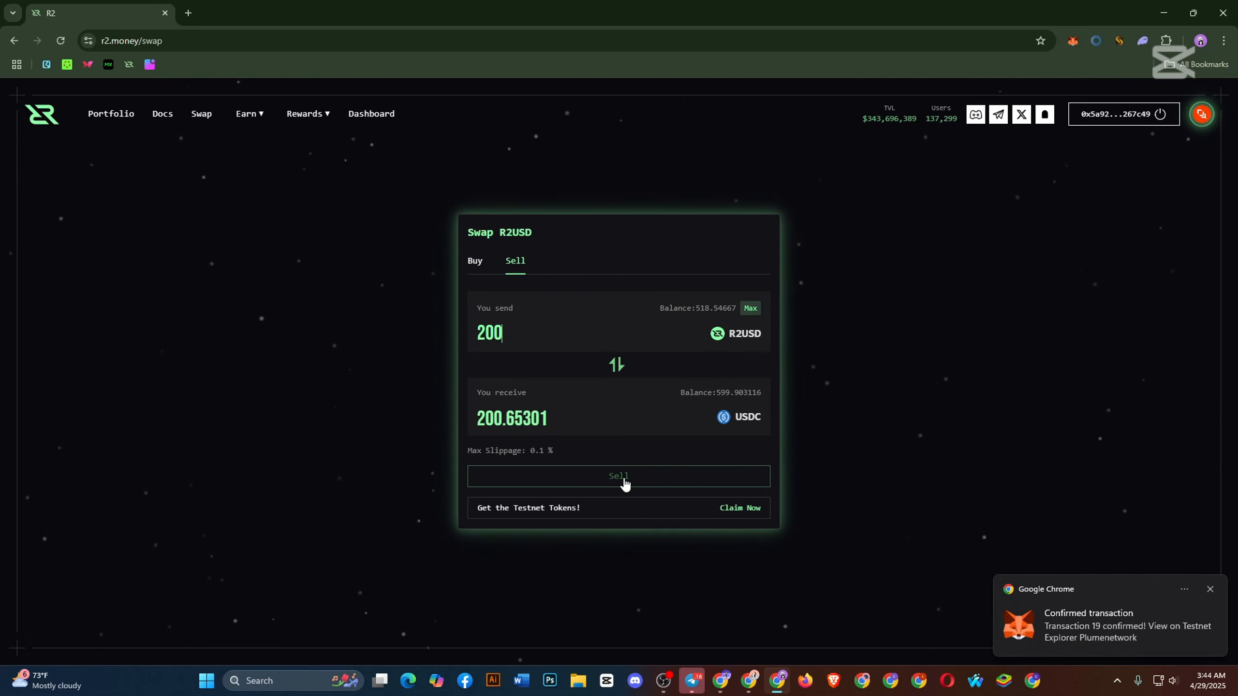
{"action": "left_click", "coordinate": [623, 480]}
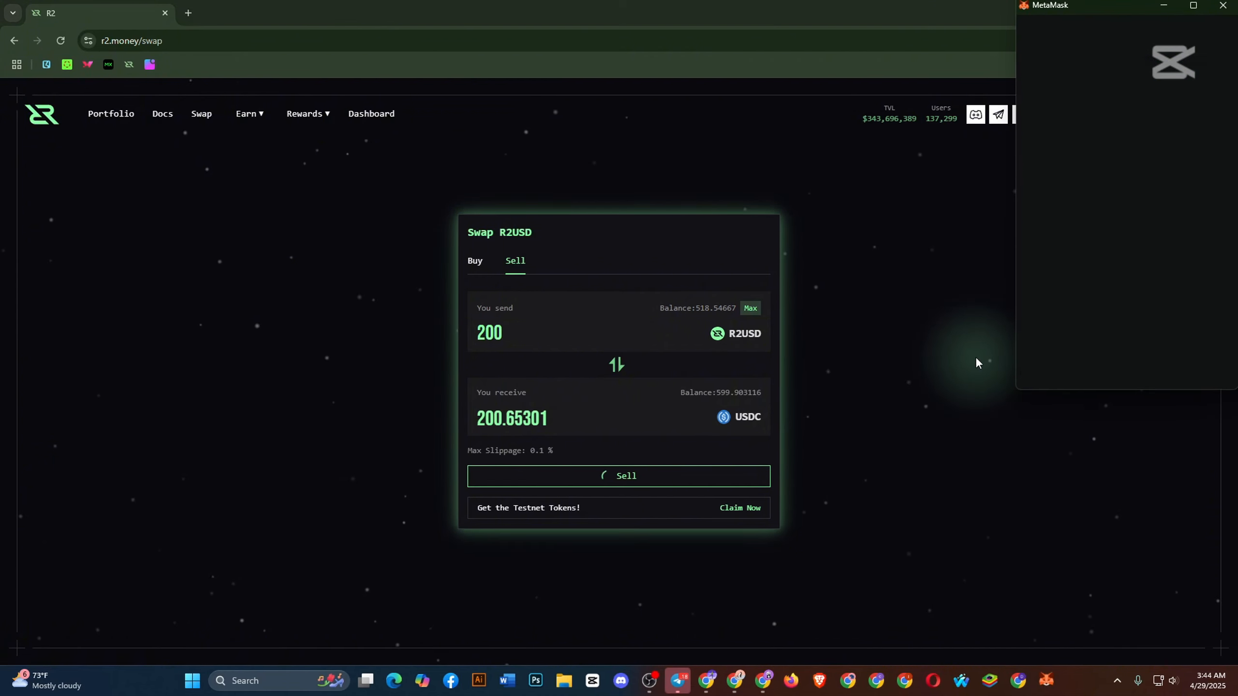
{"action": "left_click", "coordinate": [1178, 366]}
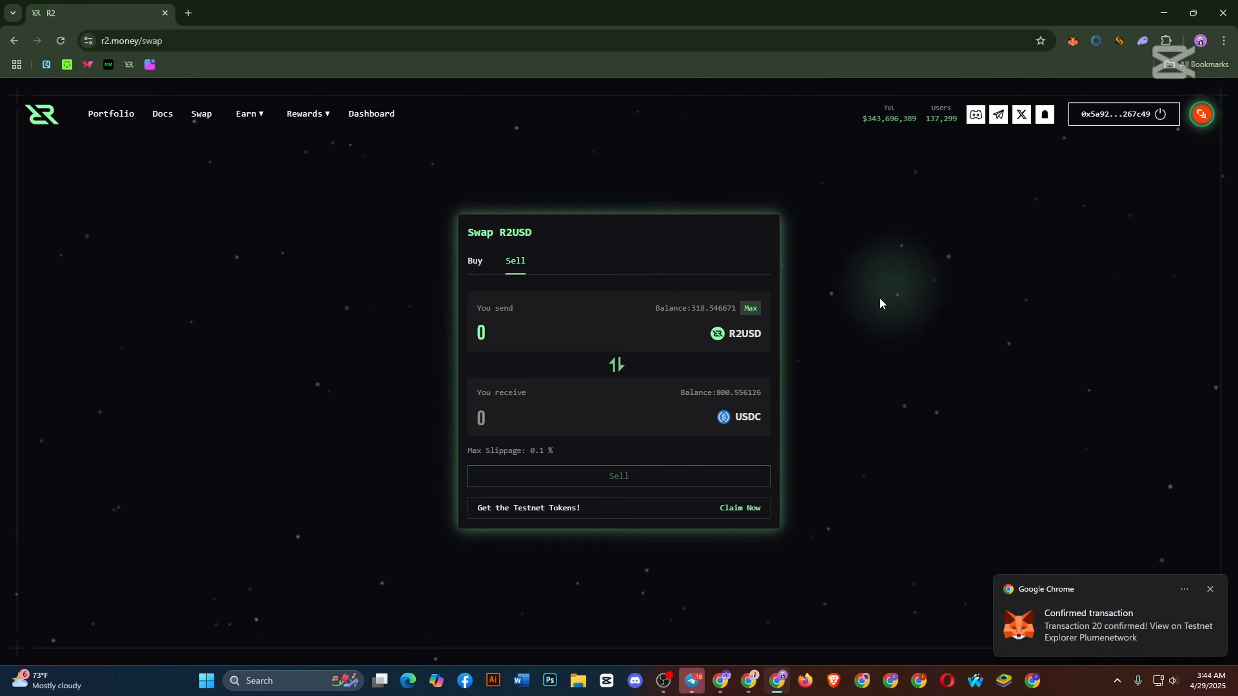
{"action": "left_click", "coordinate": [251, 114]}
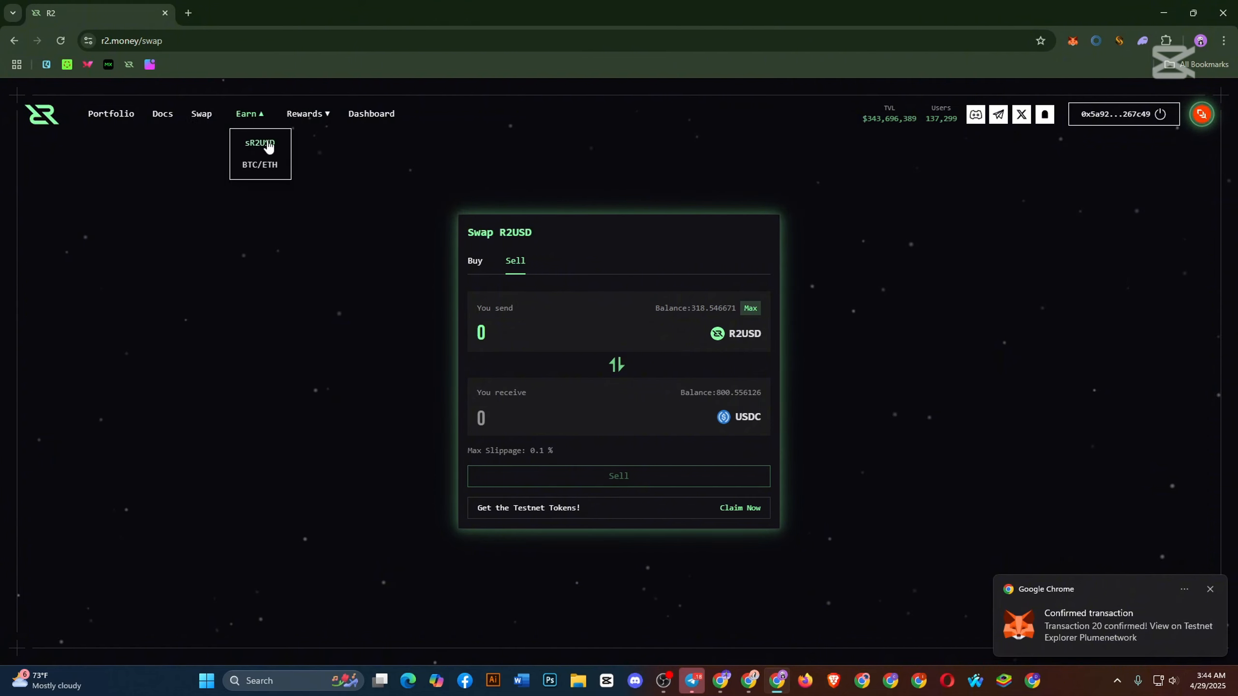
{"action": "left_click", "coordinate": [260, 143]}
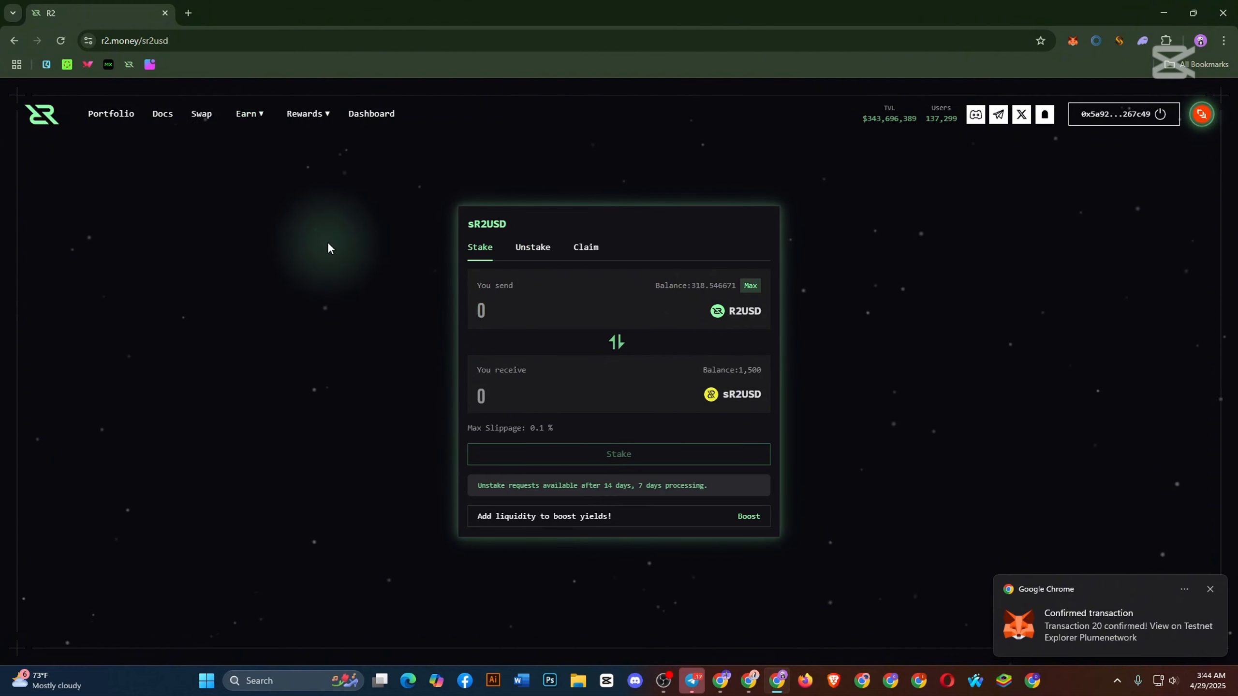
{"action": "left_click", "coordinate": [201, 123]}
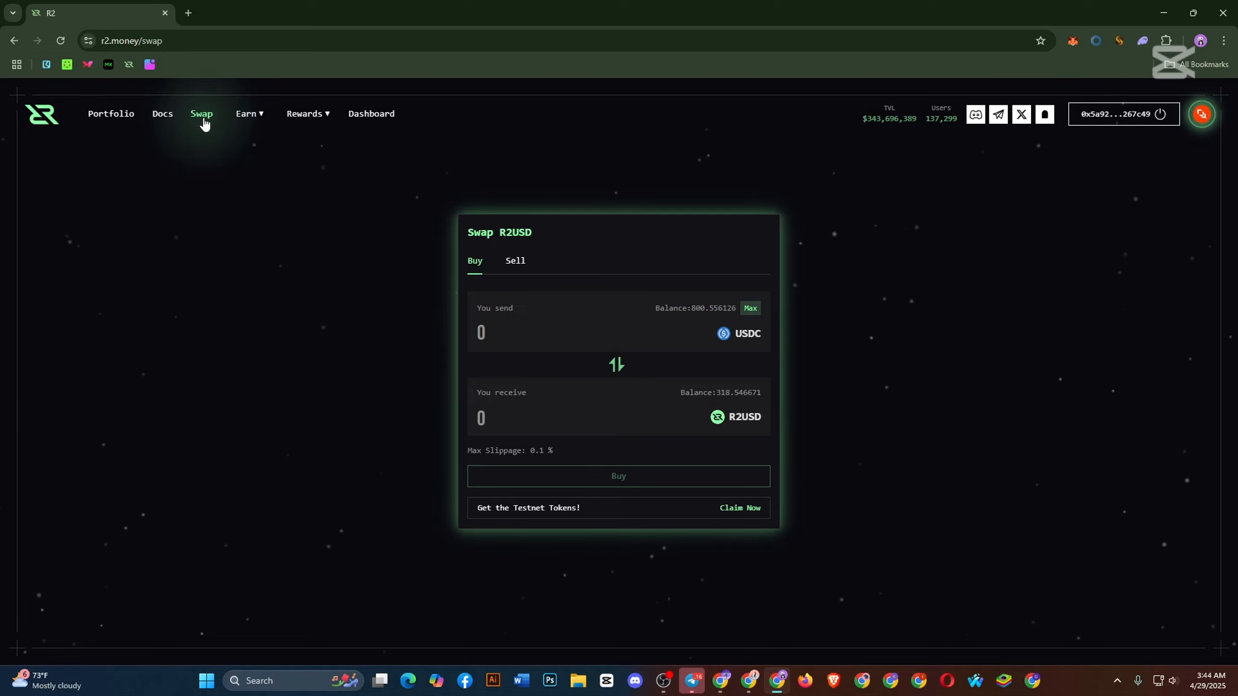
Open the sR2USD page, stake 100 R2USD on Plume Testnet and approve the transaction in MetaMask.
{"action": "left_click", "coordinate": [256, 117]}
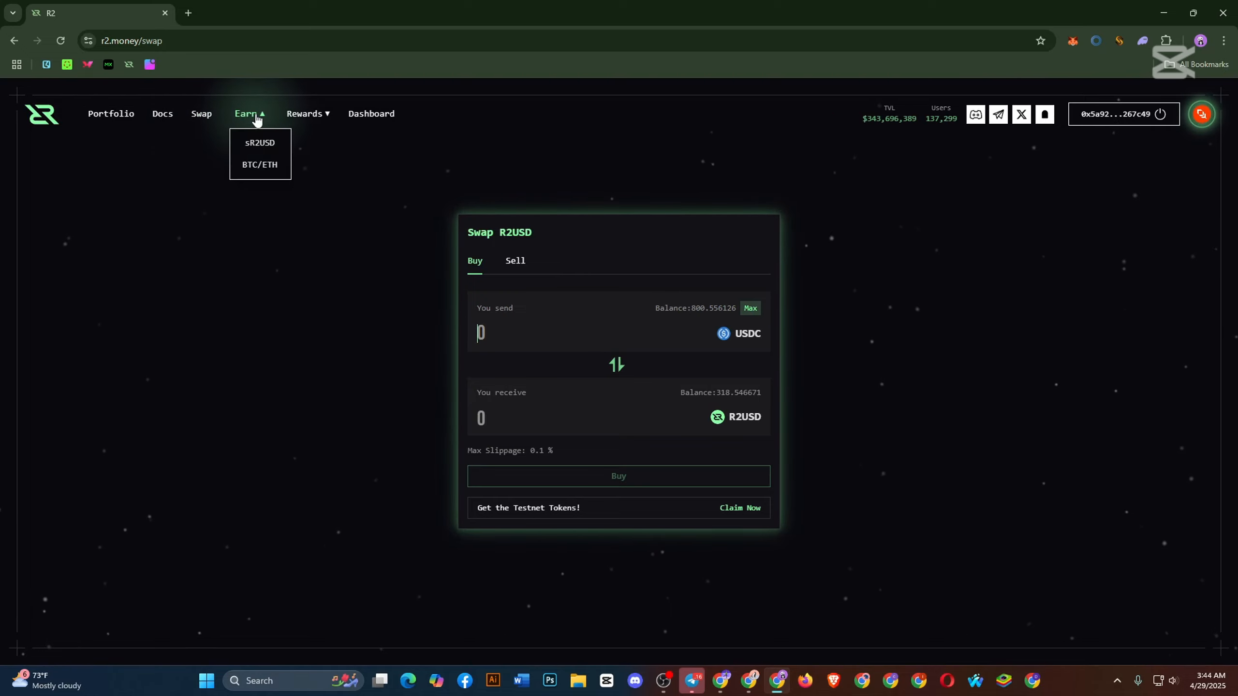
{"action": "left_click", "coordinate": [258, 153]}
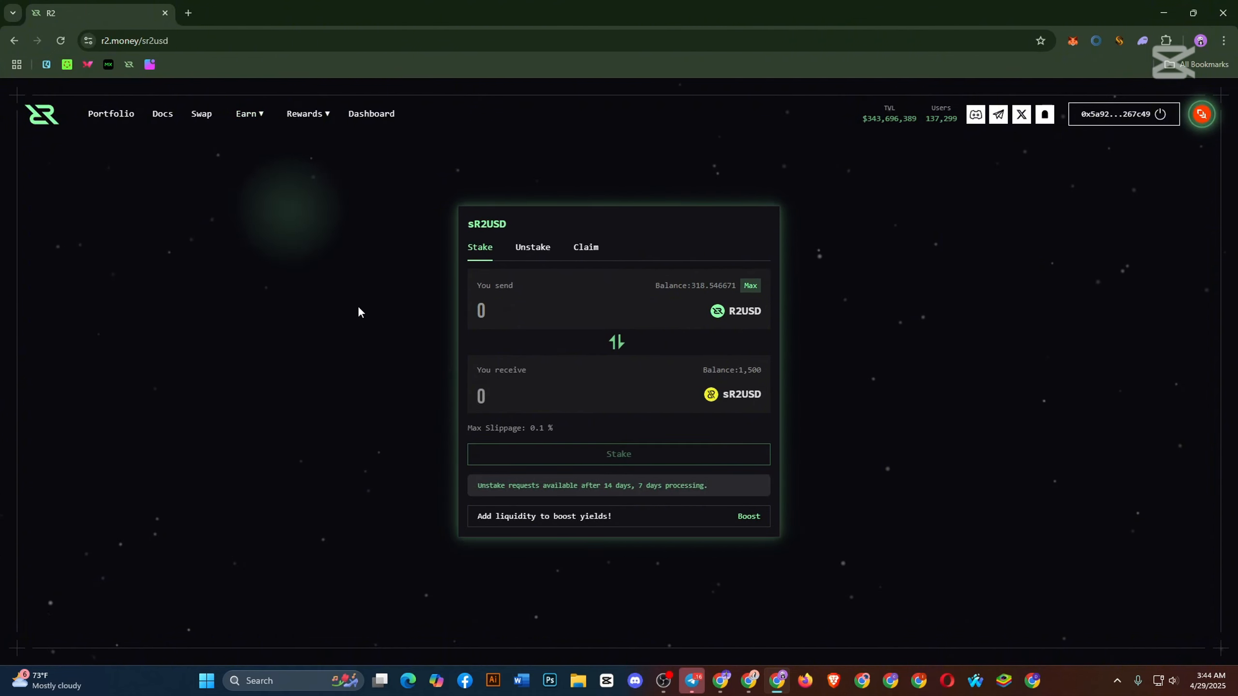
{"action": "left_click", "coordinate": [502, 312]}
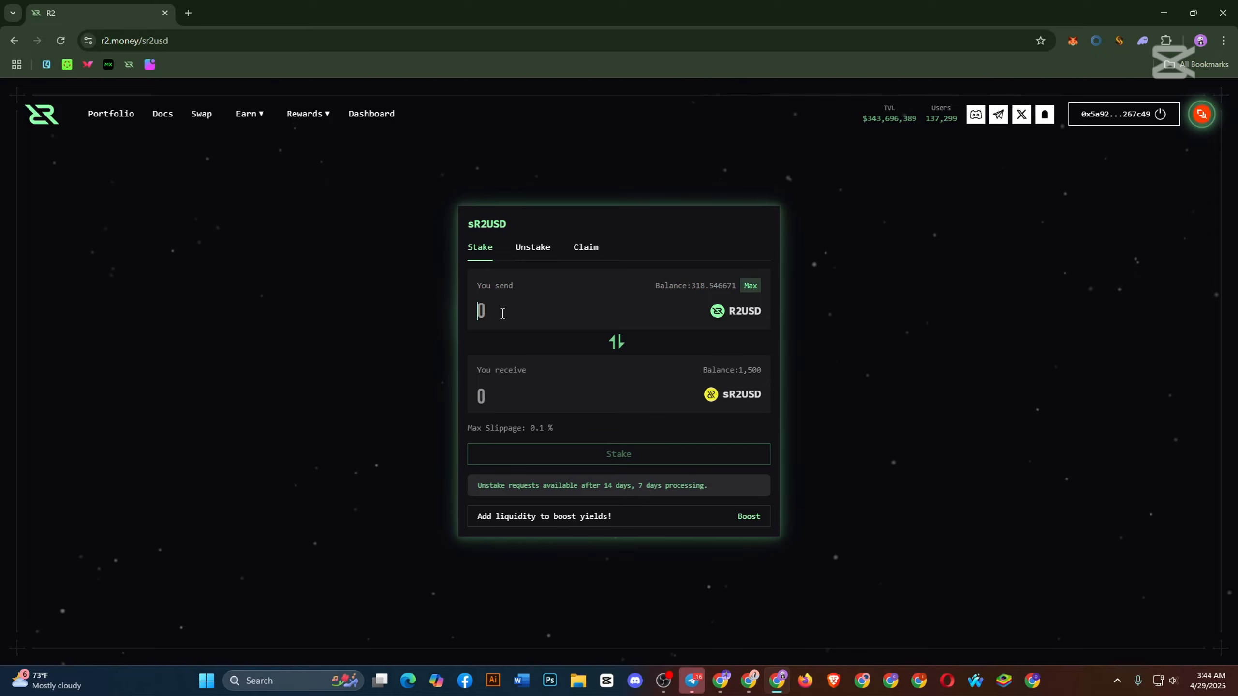
{"action": "type", "text": "100"}
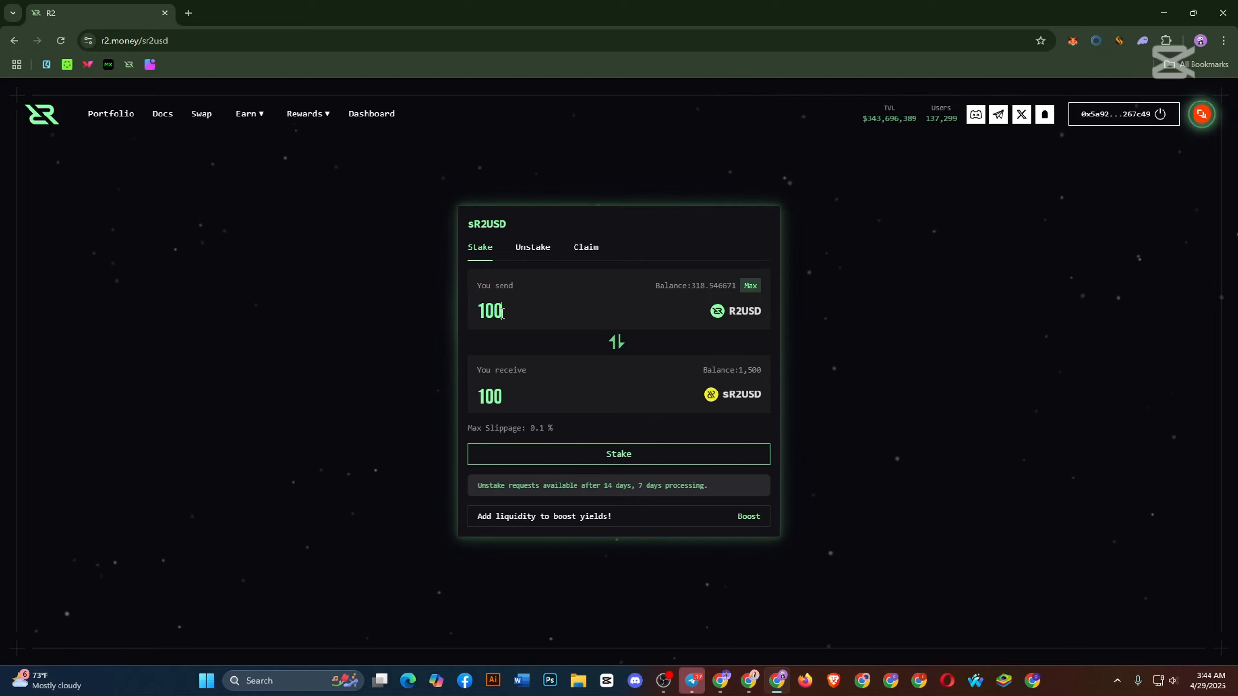
{"action": "left_click", "coordinate": [587, 446]}
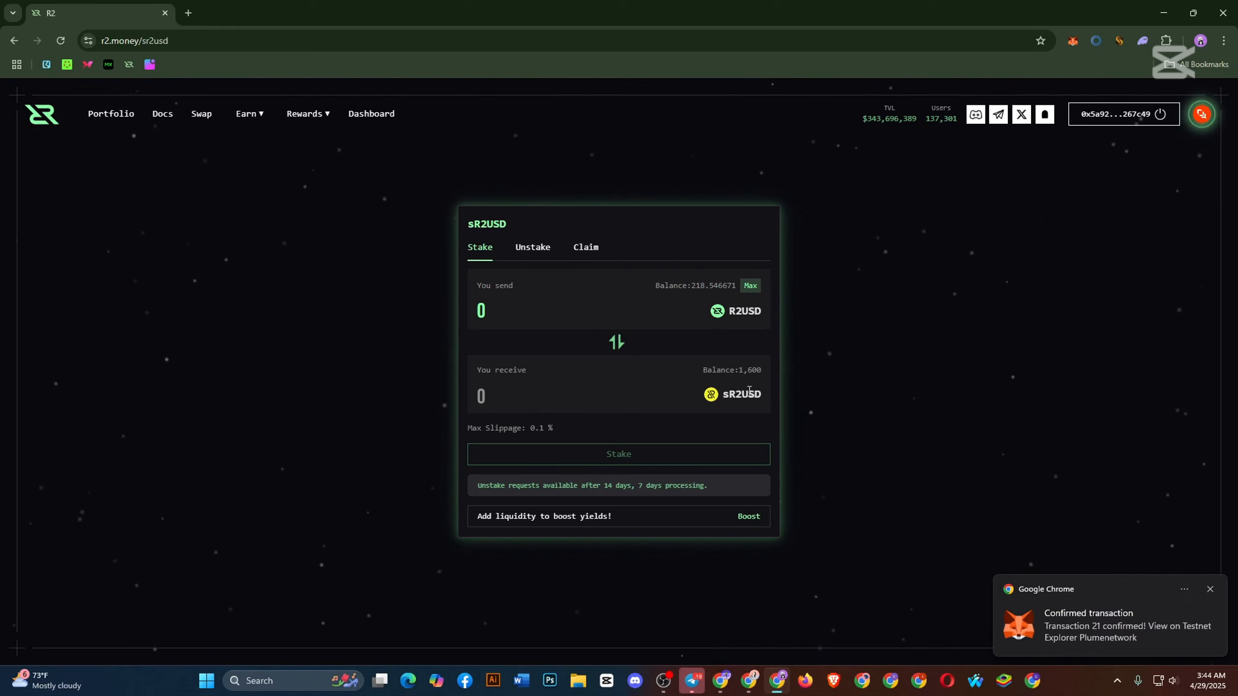
Open the BTC/ETH deposit page, try to switch its network to Plume Testnet, and dismiss the desktop chat notifications.
{"action": "left_click", "coordinate": [241, 115]}
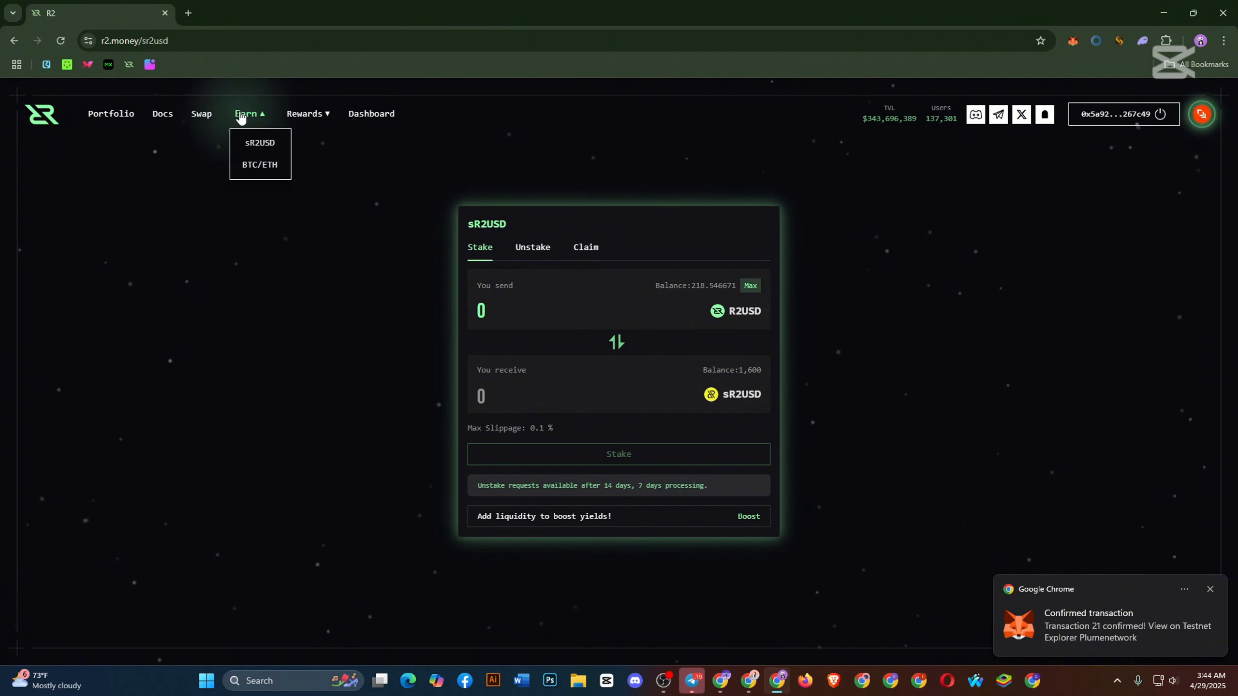
{"action": "left_click", "coordinate": [266, 166]}
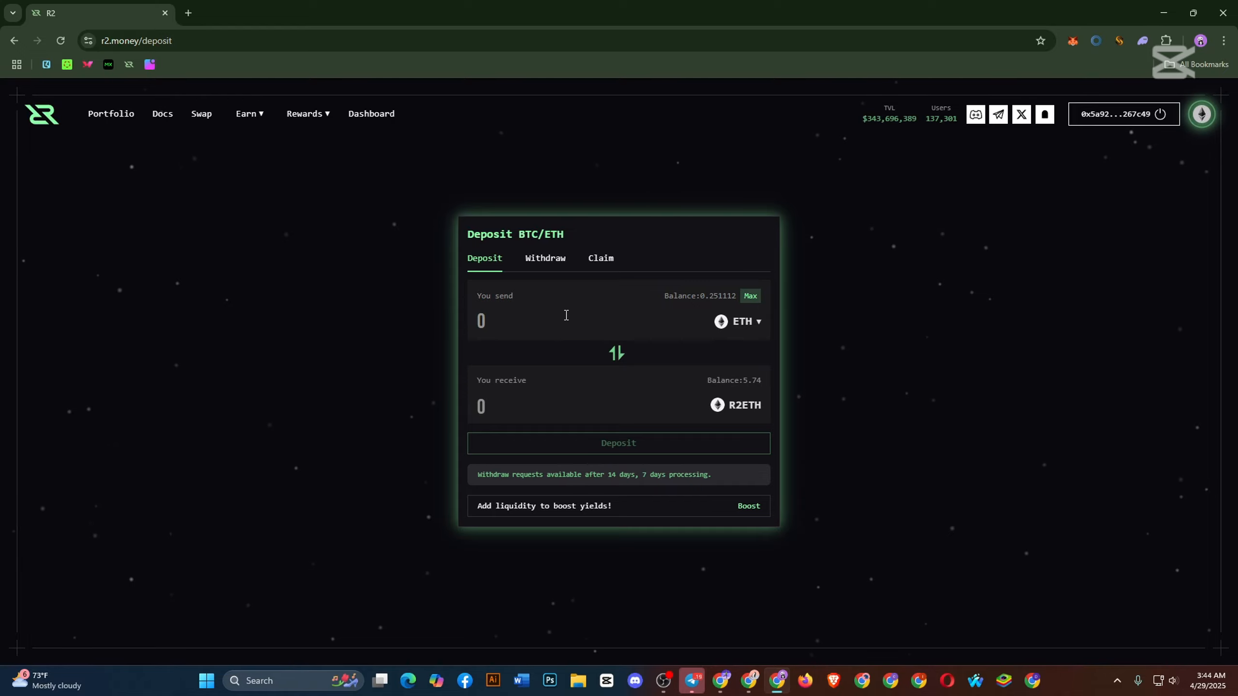
{"action": "left_click", "coordinate": [1202, 114]}
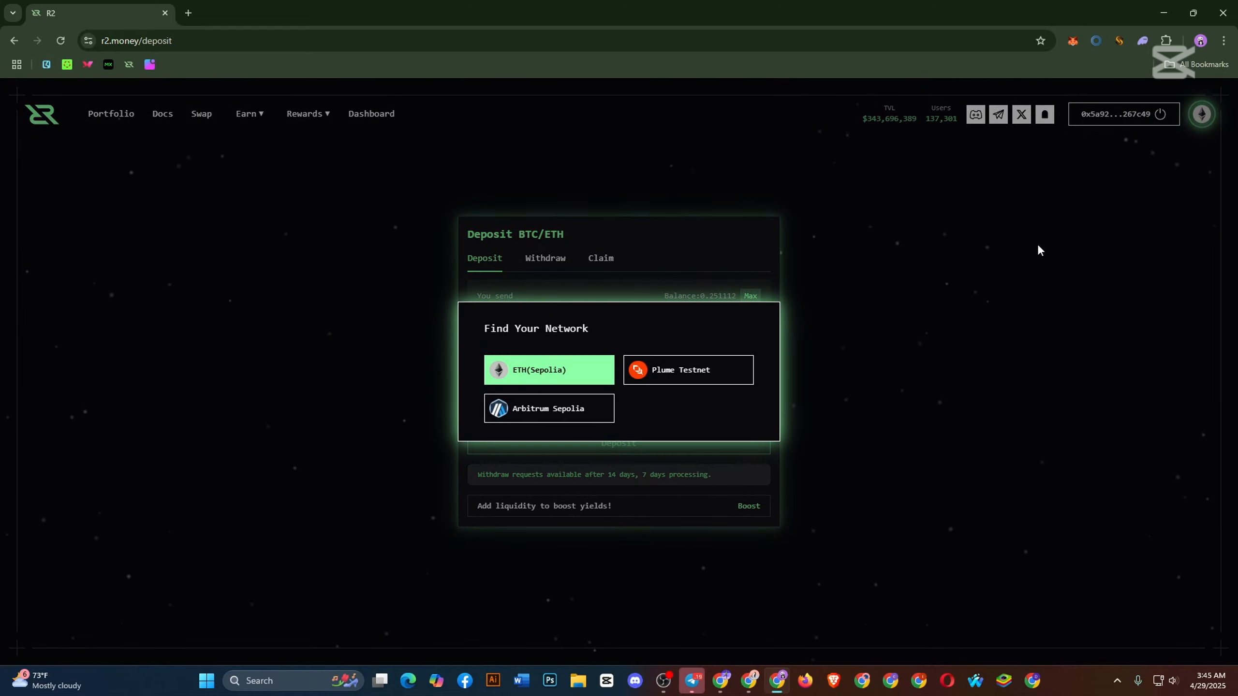
{"action": "left_click", "coordinate": [695, 366]}
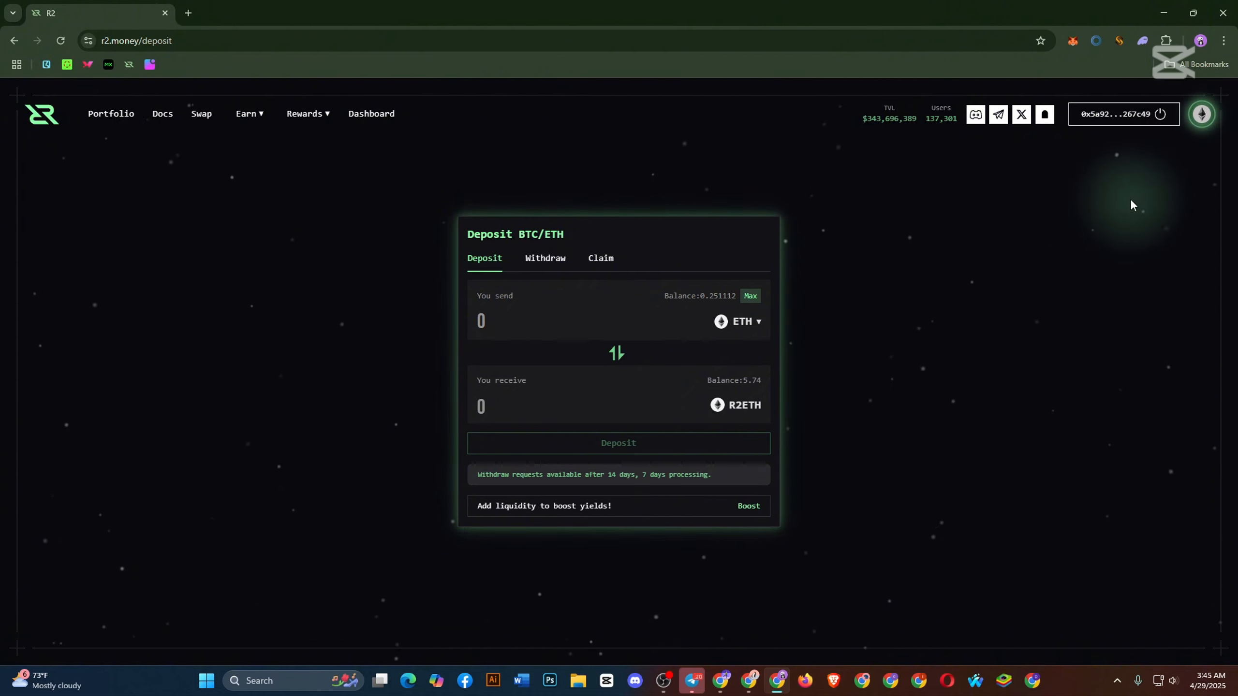
{"action": "left_click", "coordinate": [256, 116]}
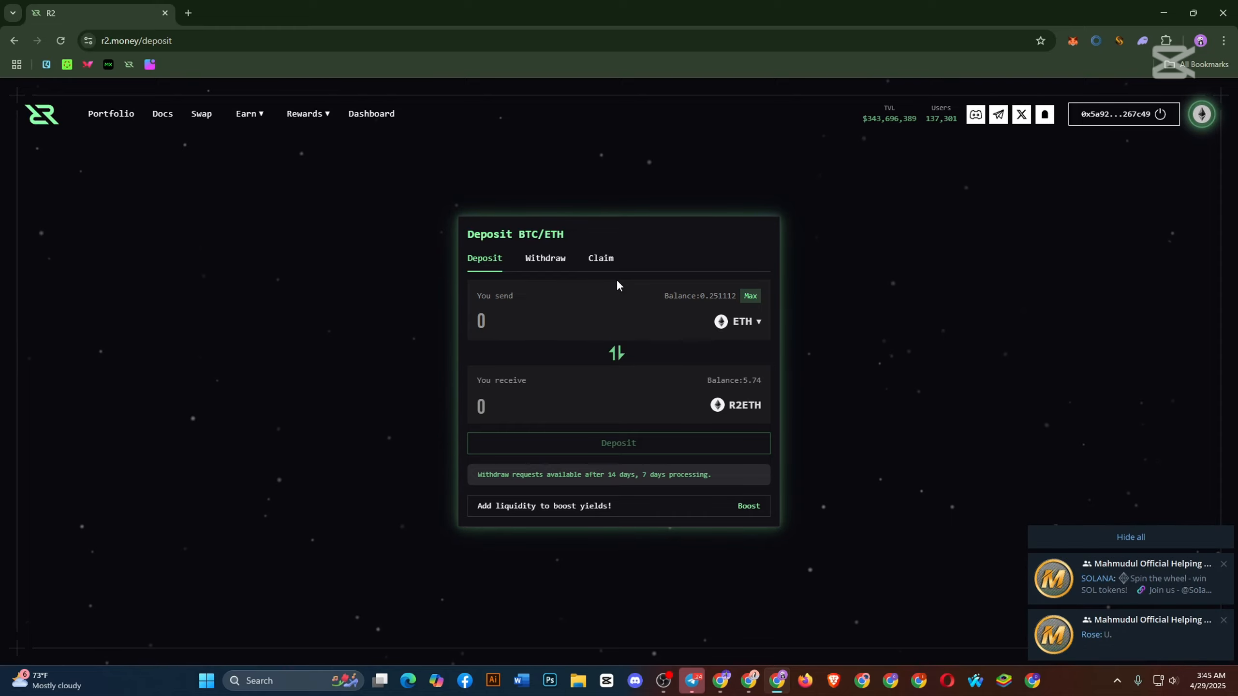
{"action": "left_click", "coordinate": [1049, 539]}
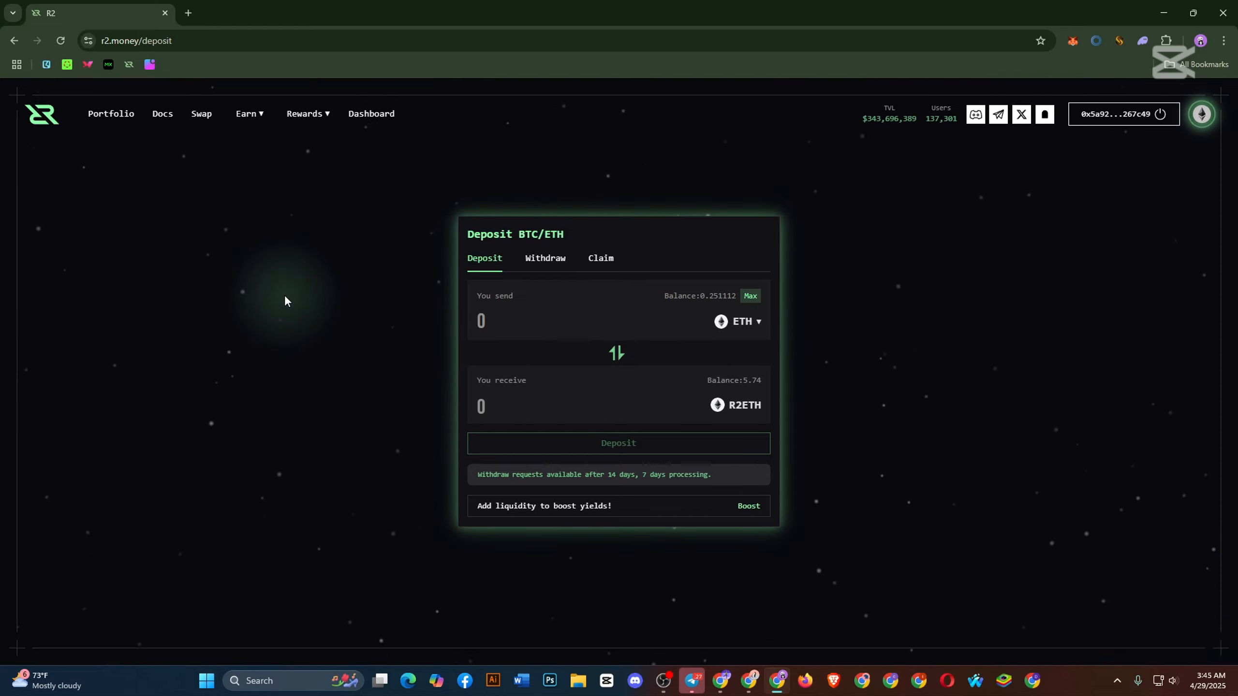
Open the liquidity pools page and switch the network to Plume Testnet.
{"action": "left_click", "coordinate": [316, 116]}
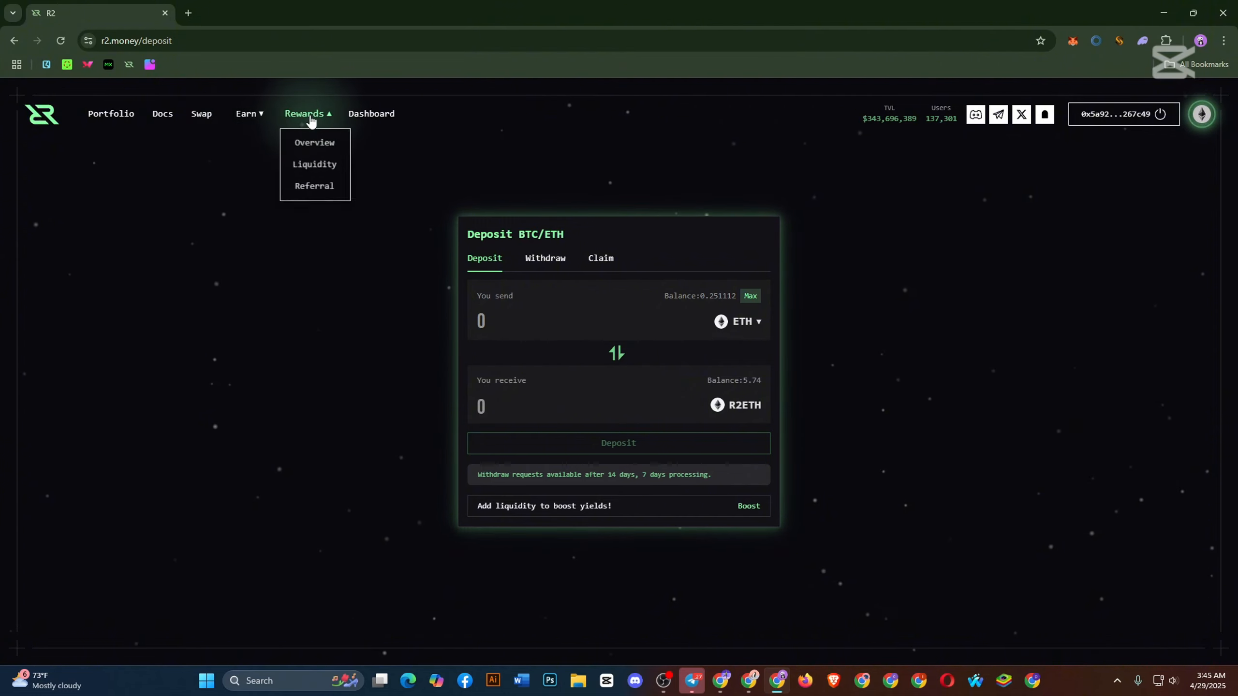
{"action": "left_click", "coordinate": [312, 165]}
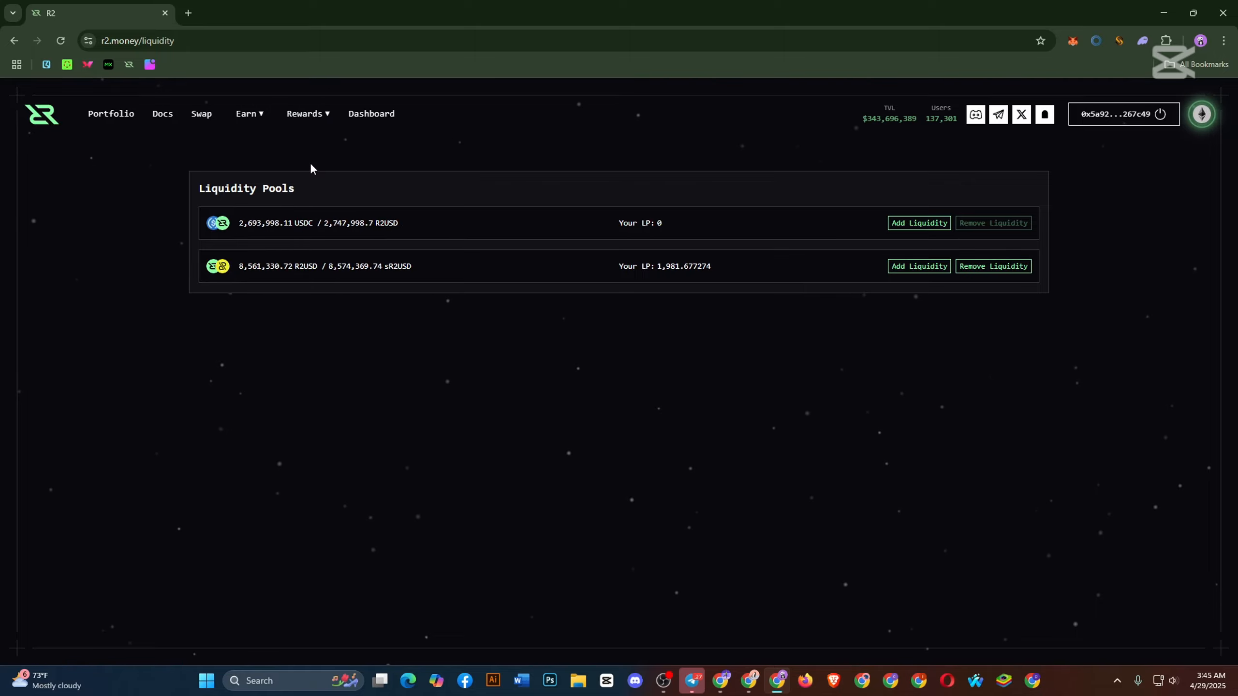
{"action": "left_click", "coordinate": [1197, 120]}
{"action": "left_click", "coordinate": [688, 370]}
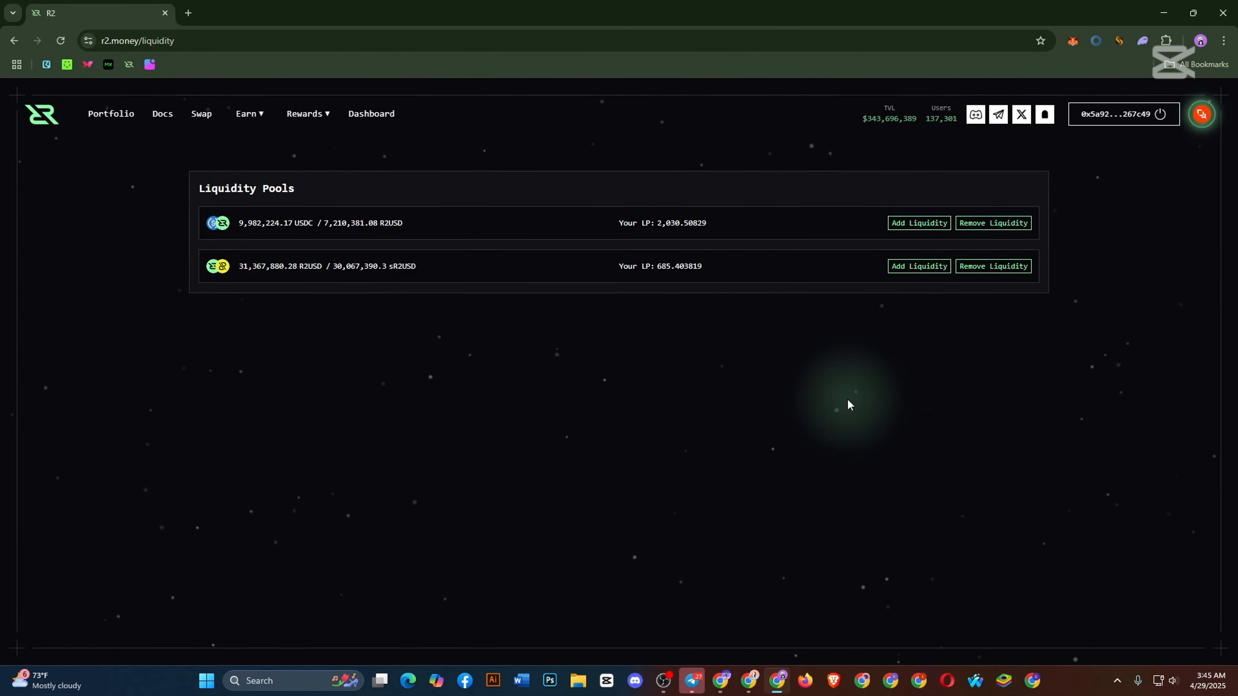
Add liquidity to the USDC/R2USD pool with 200 USDC and the matching R2USD, and approve the transaction in MetaMask.
{"action": "left_click", "coordinate": [905, 223]}
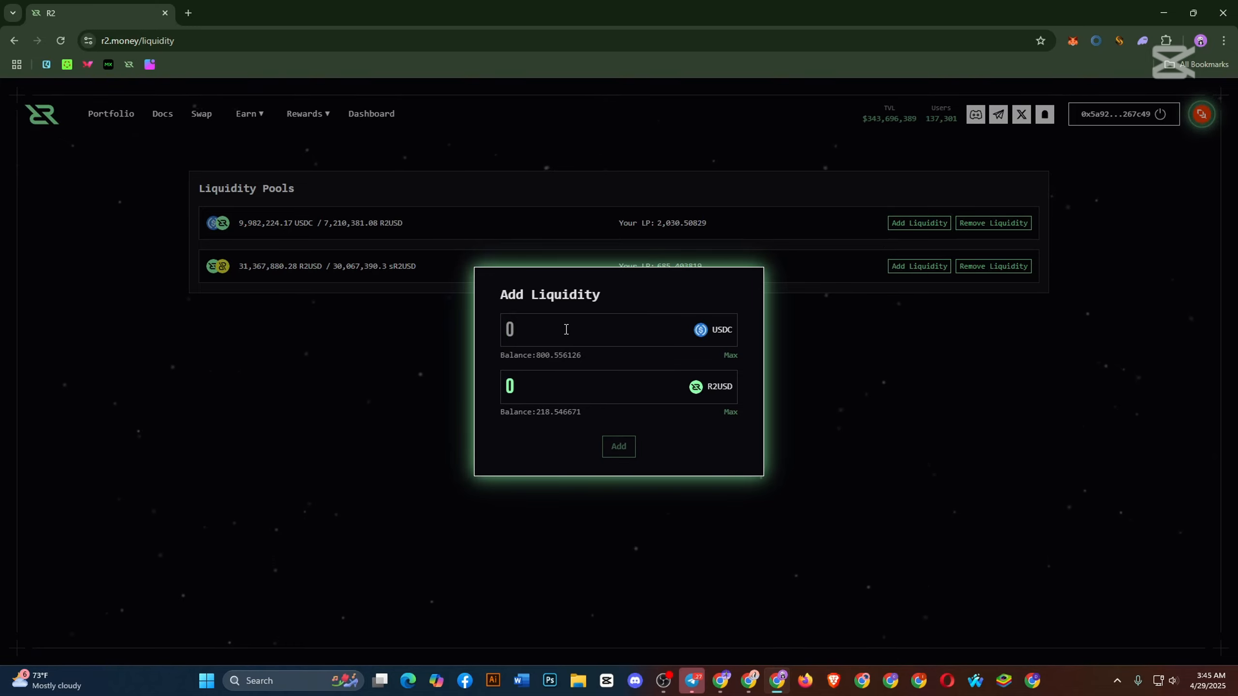
{"action": "type", "text": "200"}
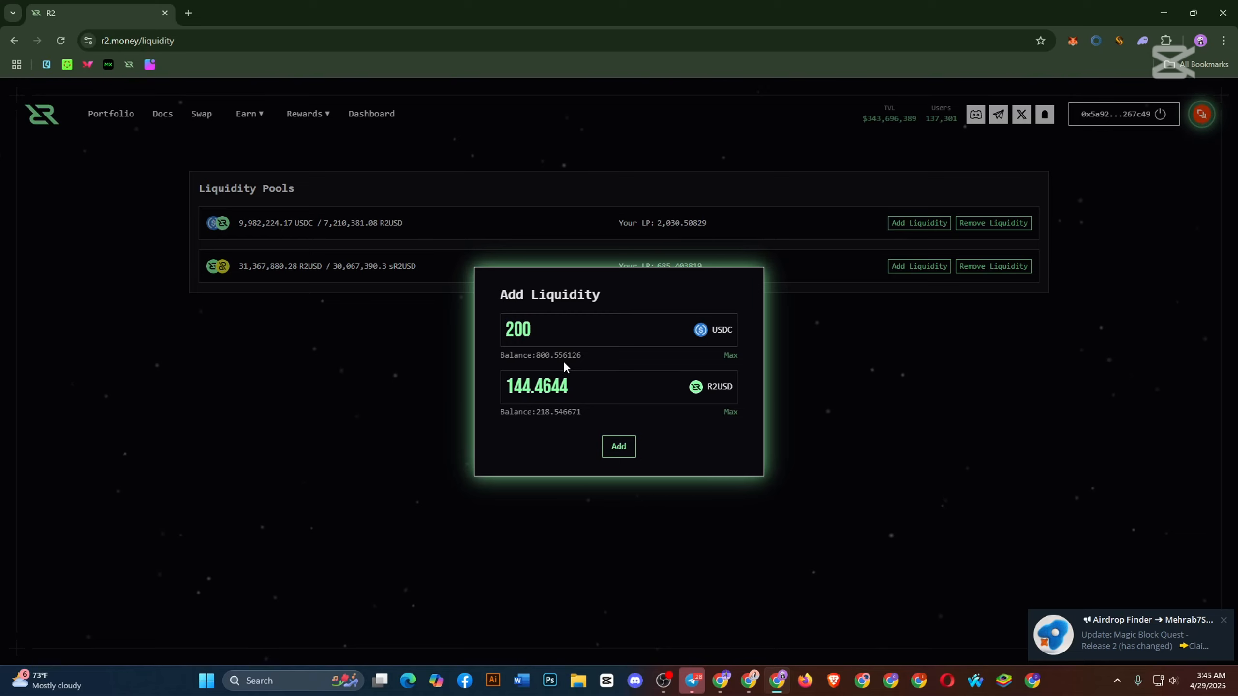
{"action": "left_click", "coordinate": [1223, 622]}
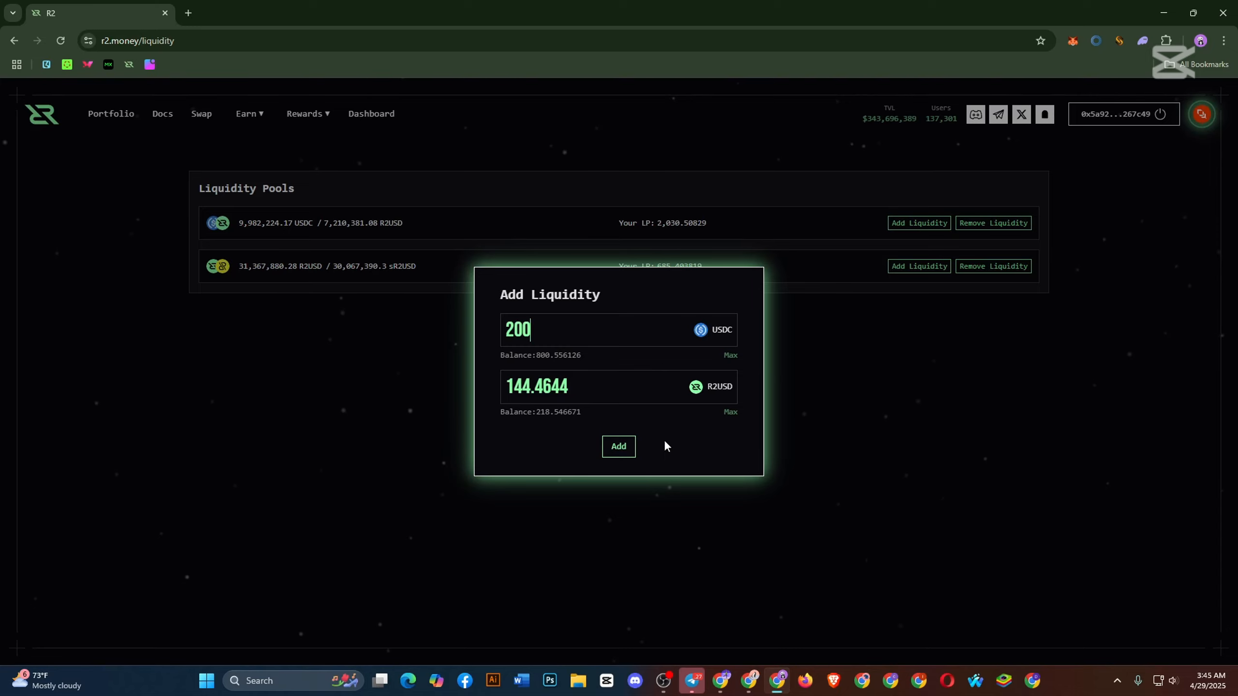
{"action": "left_click", "coordinate": [615, 447]}
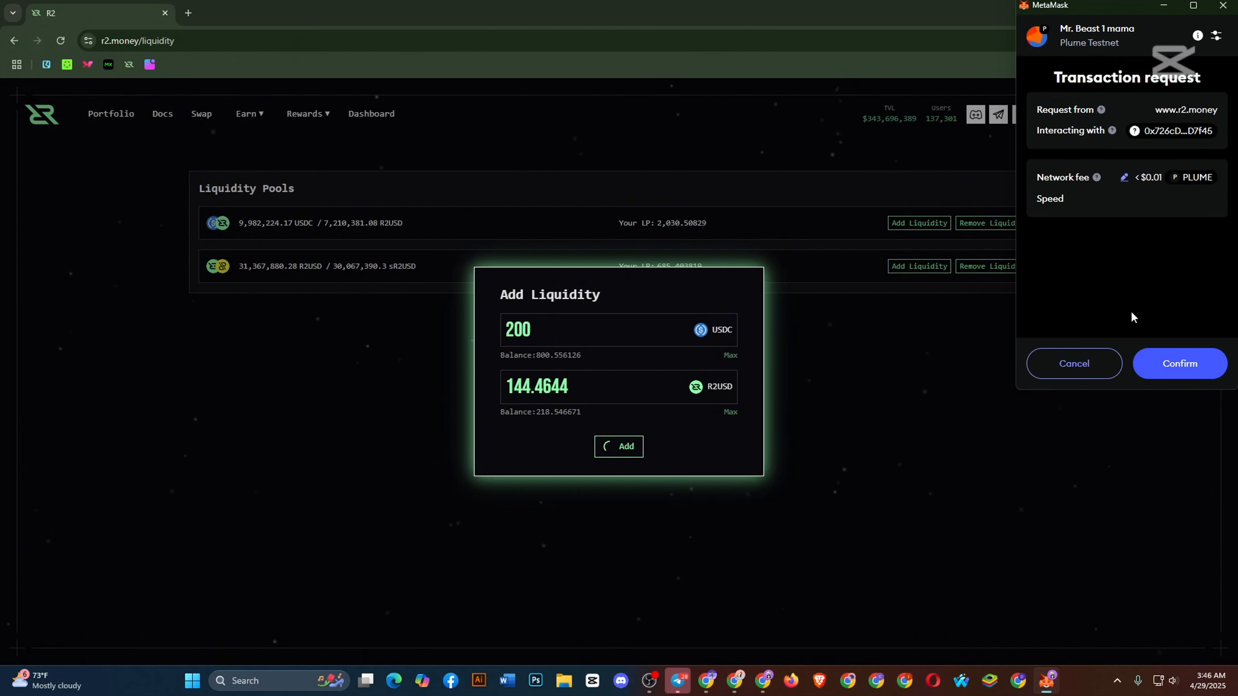
{"action": "left_click", "coordinate": [1197, 367]}
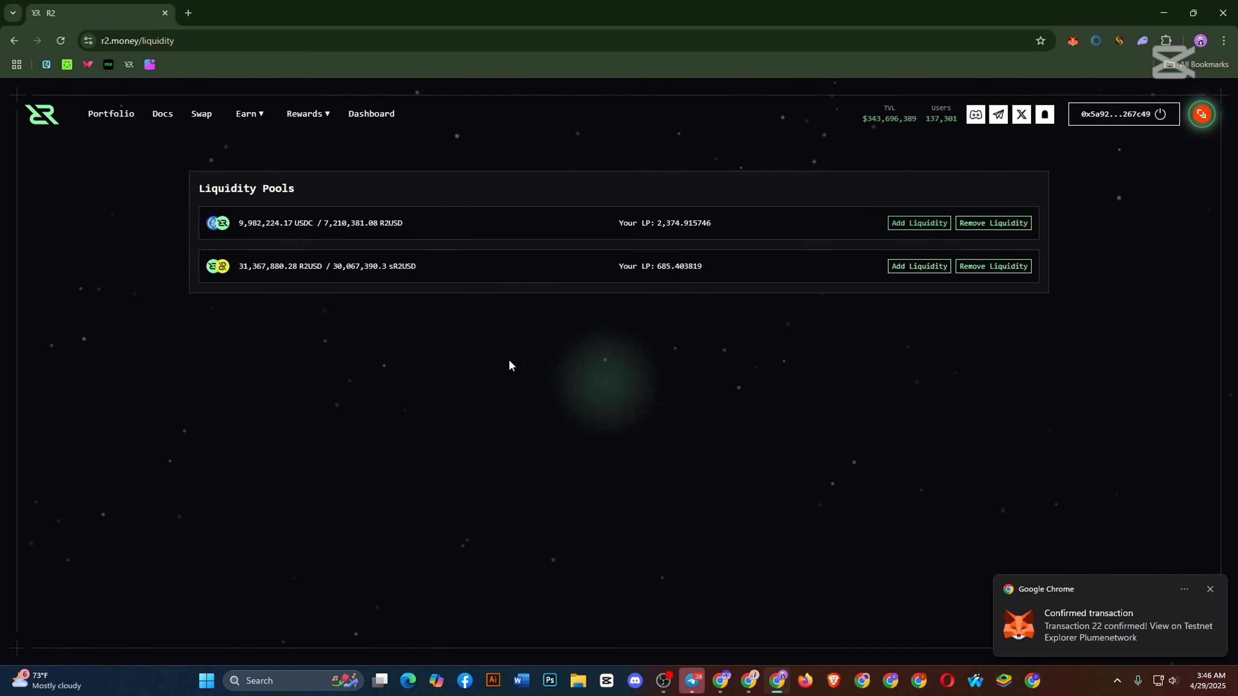
Add liquidity to the R2USD/sR2USD pool with 50 R2USD and the matching sR2USD, and approve the transaction in MetaMask.
{"action": "left_click", "coordinate": [899, 268]}
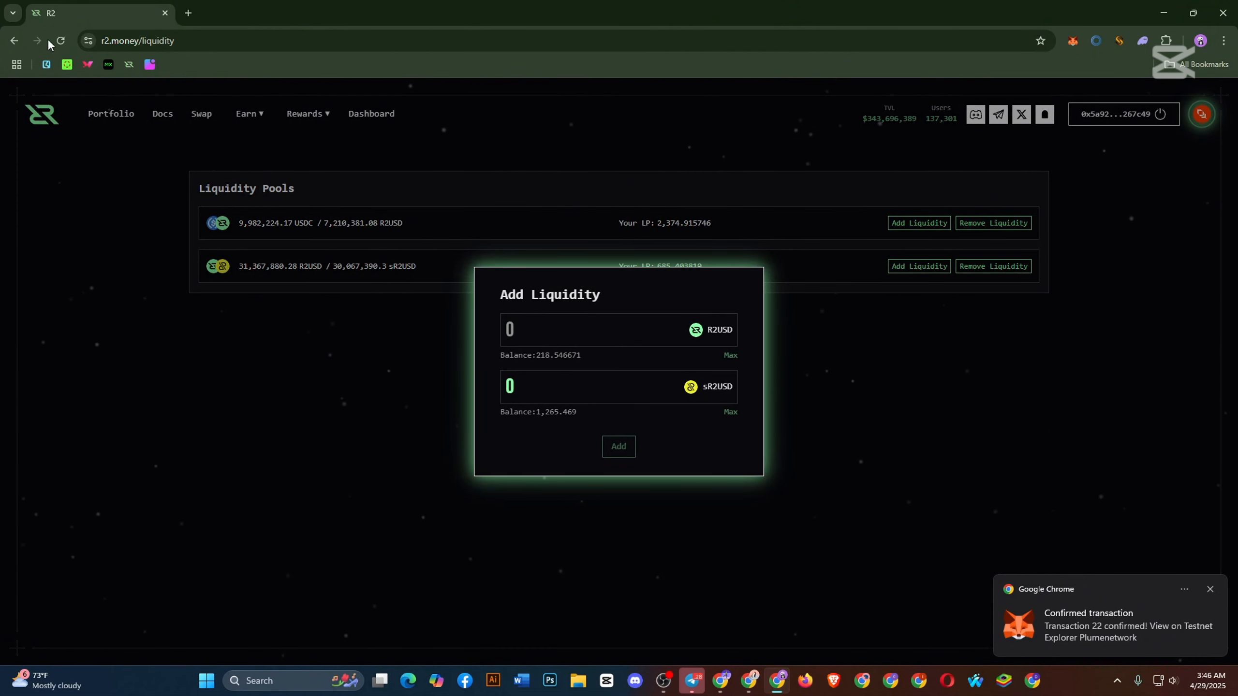
{"action": "left_click", "coordinate": [61, 42]}
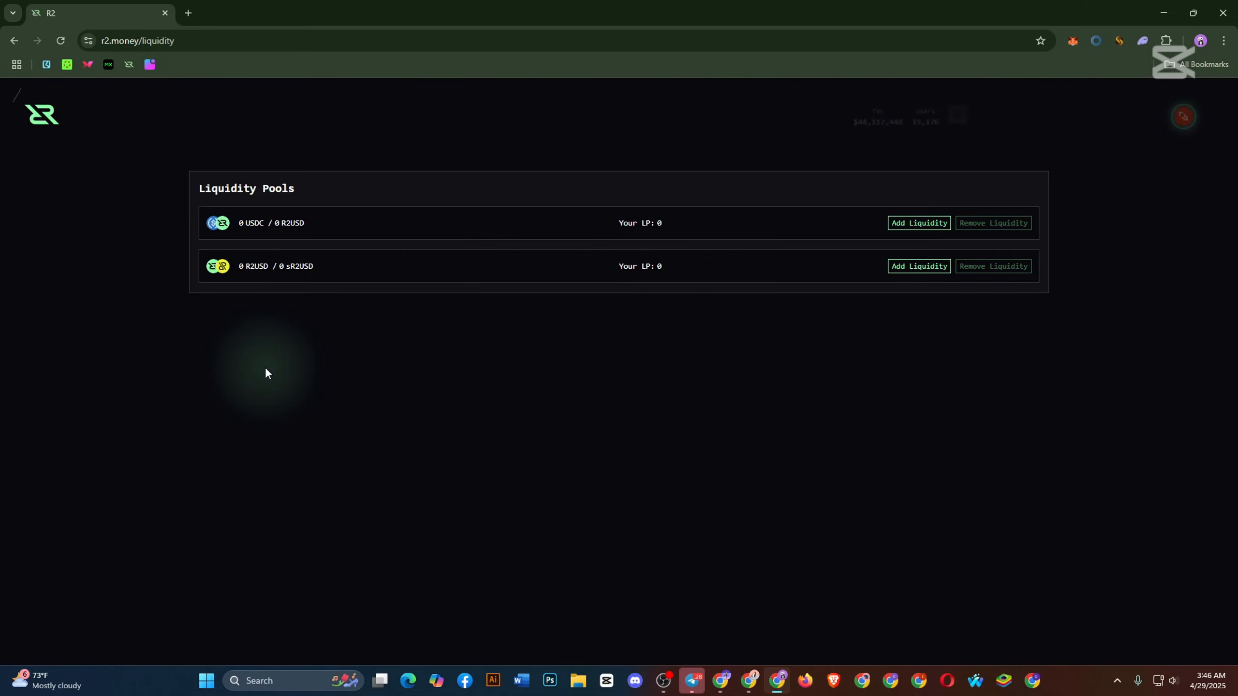
{"action": "left_click", "coordinate": [913, 272]}
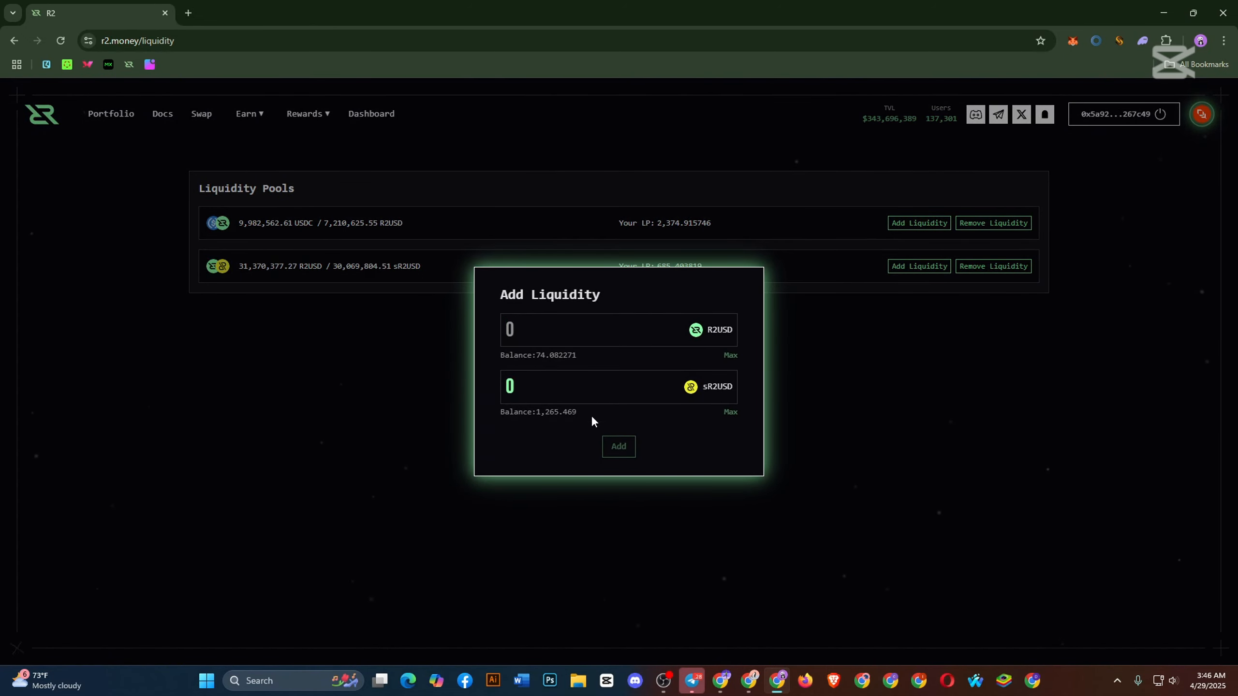
{"action": "left_click", "coordinate": [531, 328]}
{"action": "type", "text": "5"}
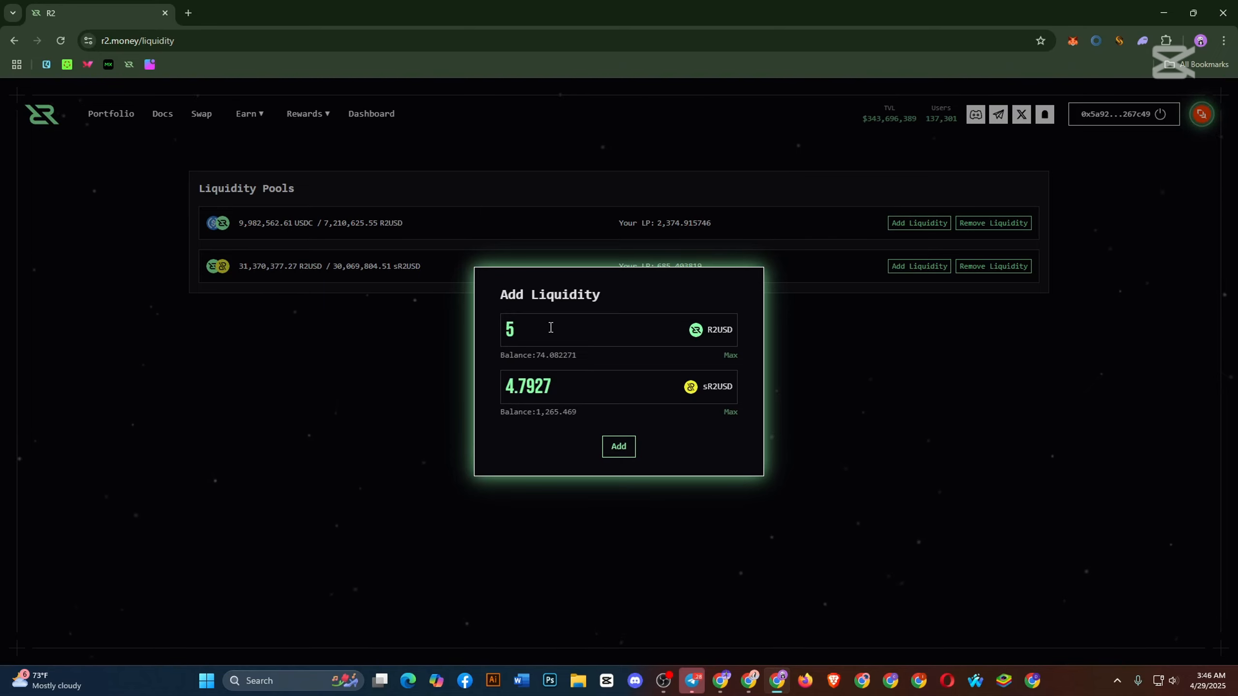
{"action": "type", "text": "0"}
{"action": "left_click", "coordinate": [620, 446]}
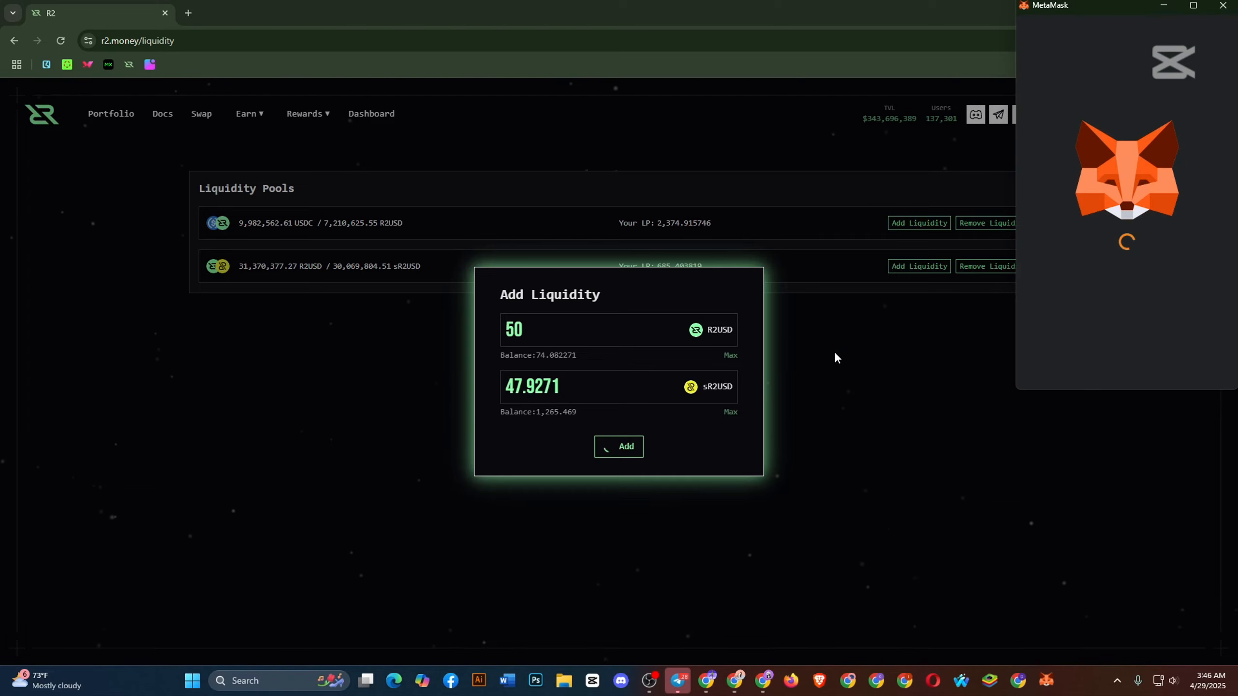
{"action": "left_click", "coordinate": [1191, 364]}
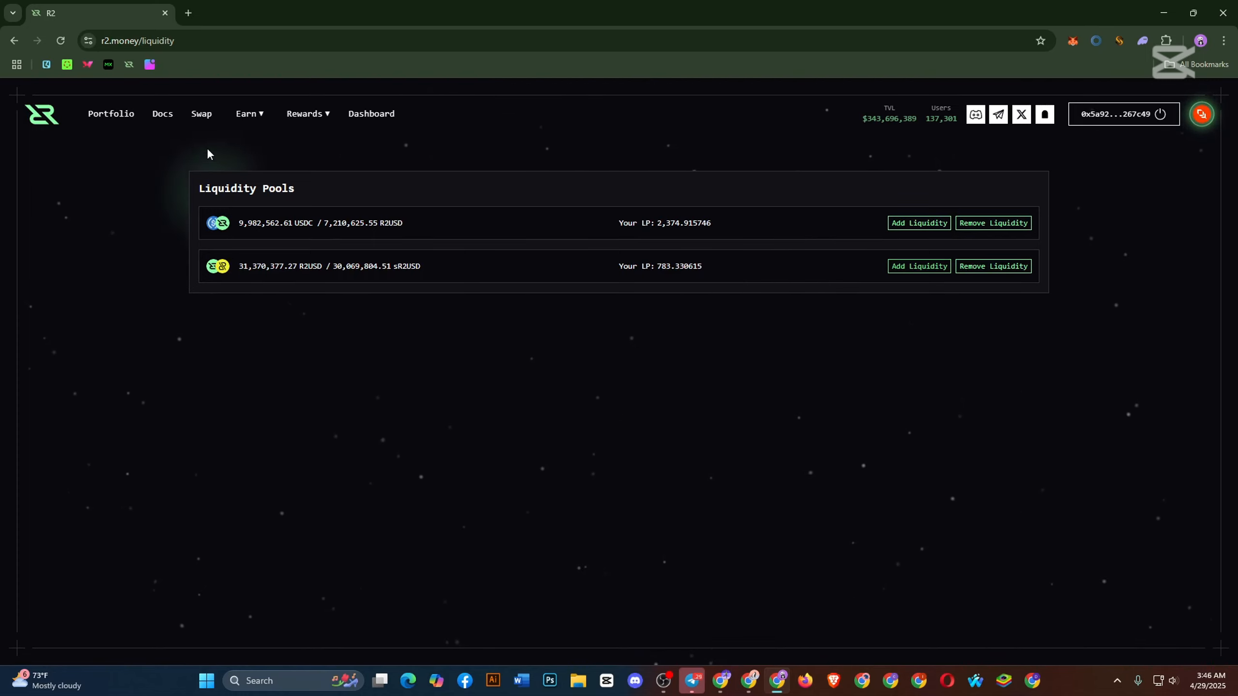
Open the swap page, switch the network to Arbitrum Sepolia and reload the page.
{"action": "left_click", "coordinate": [200, 114]}
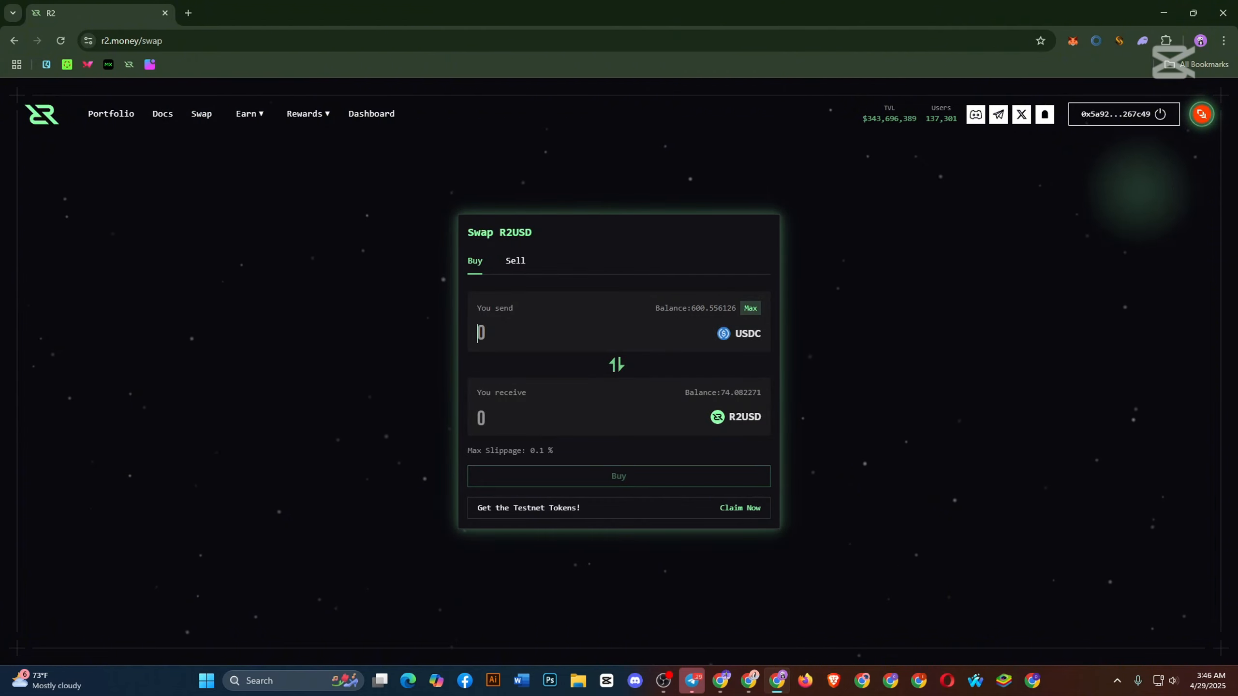
{"action": "left_click", "coordinate": [1202, 117]}
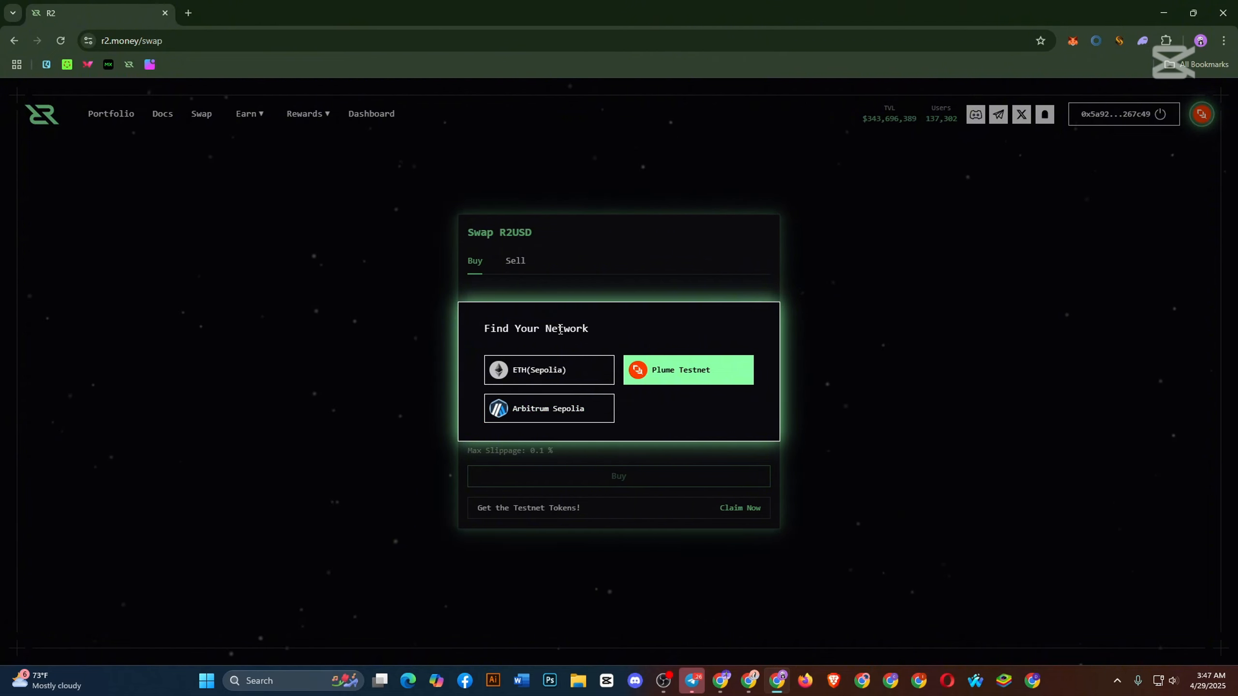
{"action": "left_click", "coordinate": [528, 416]}
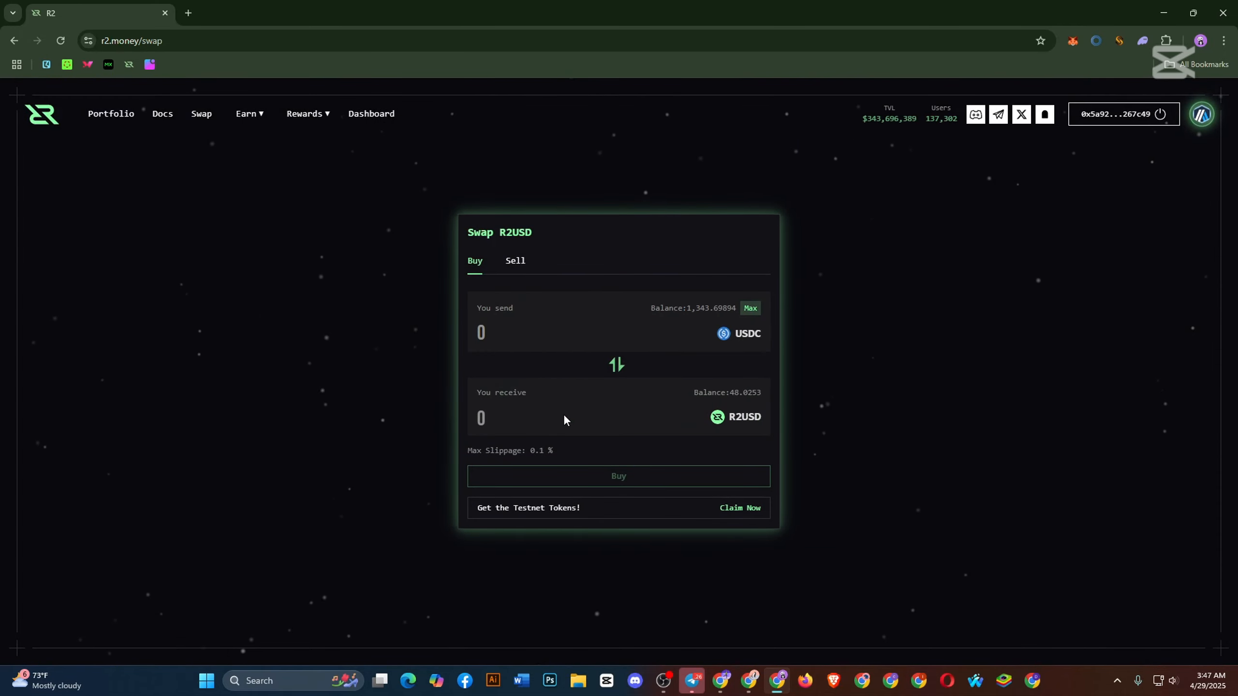
{"action": "left_click", "coordinate": [61, 41]}
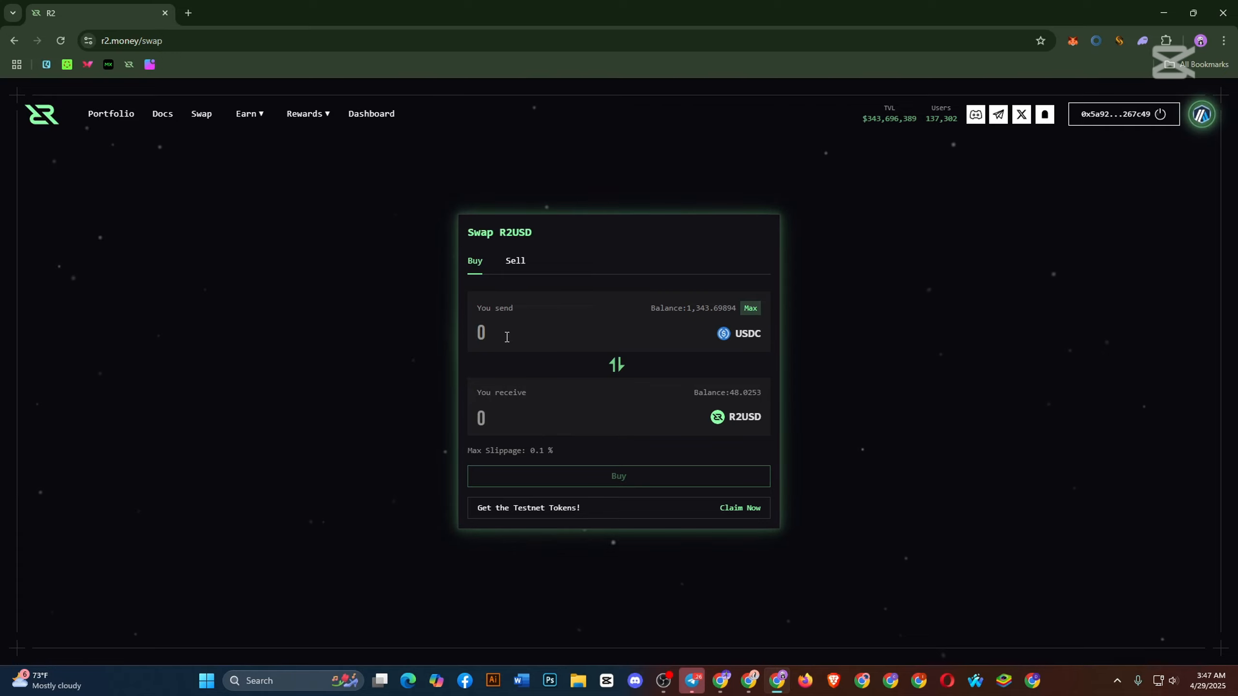
Buy R2USD with 700 USDC on Arbitrum Sepolia and approve the transaction in MetaMask.
{"action": "type", "text": "700"}
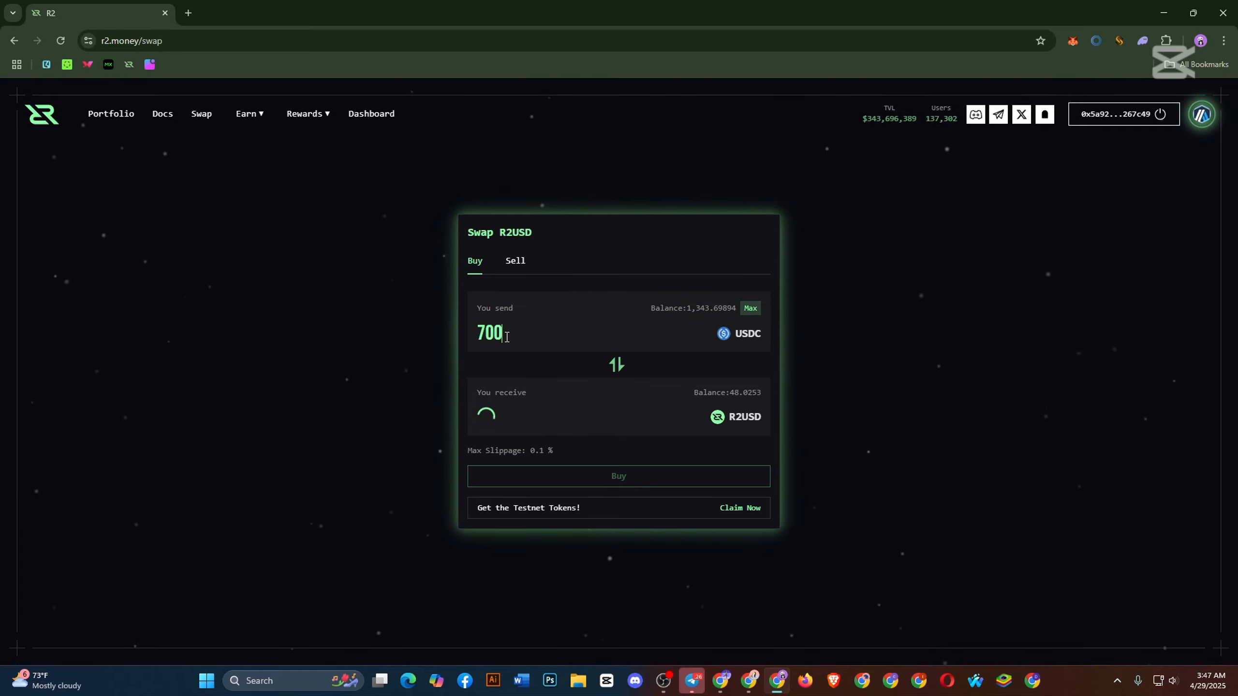
{"action": "left_click", "coordinate": [625, 476]}
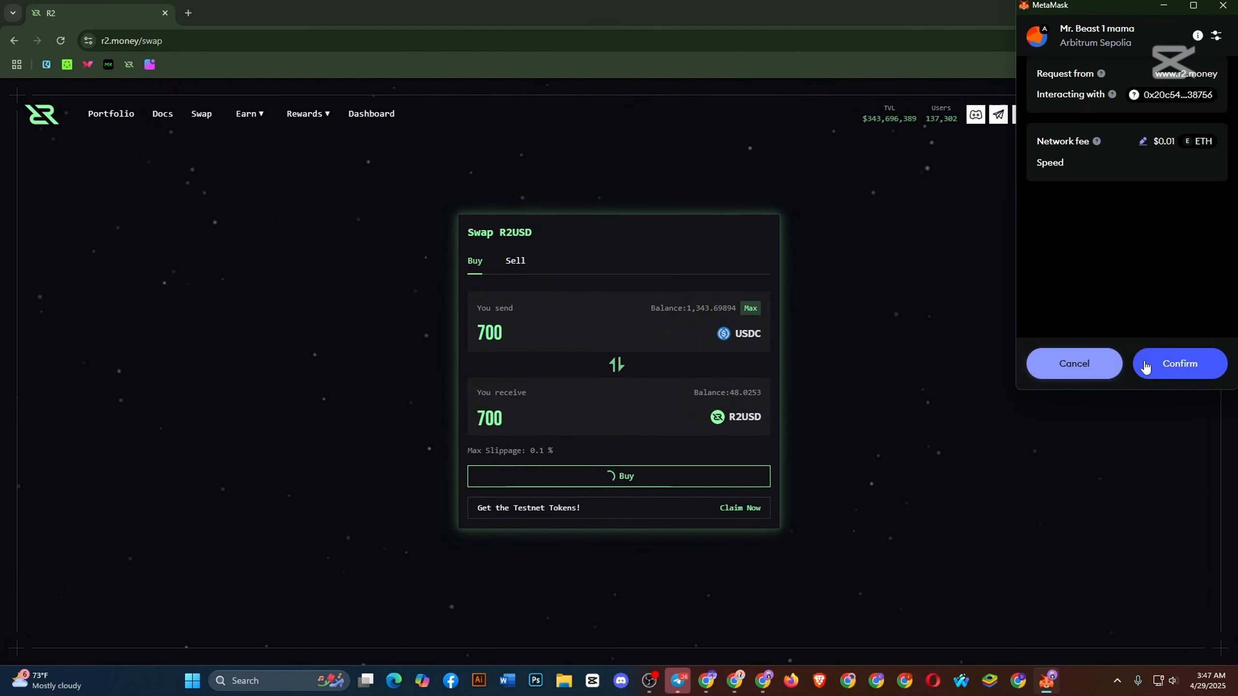
{"action": "left_click", "coordinate": [1184, 370]}
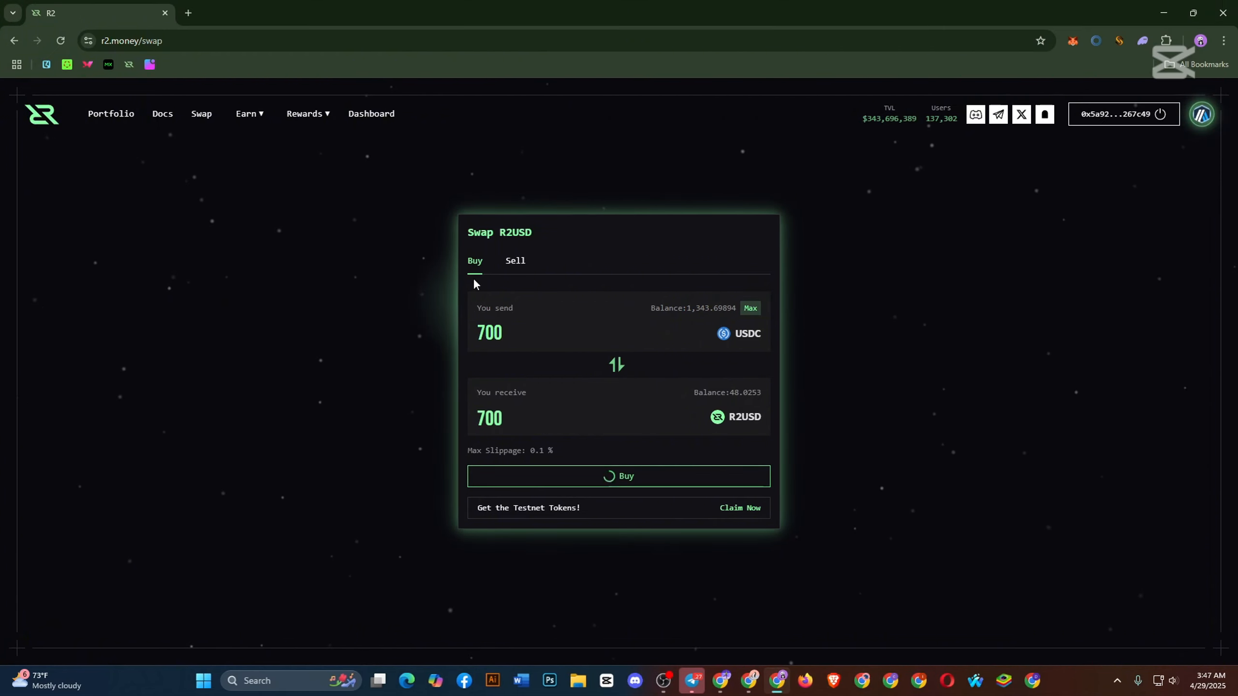
Sell 200 R2USD for USDC on Arbitrum Sepolia and approve the transaction in MetaMask.
{"action": "left_click", "coordinate": [517, 262]}
{"action": "left_click", "coordinate": [540, 332]}
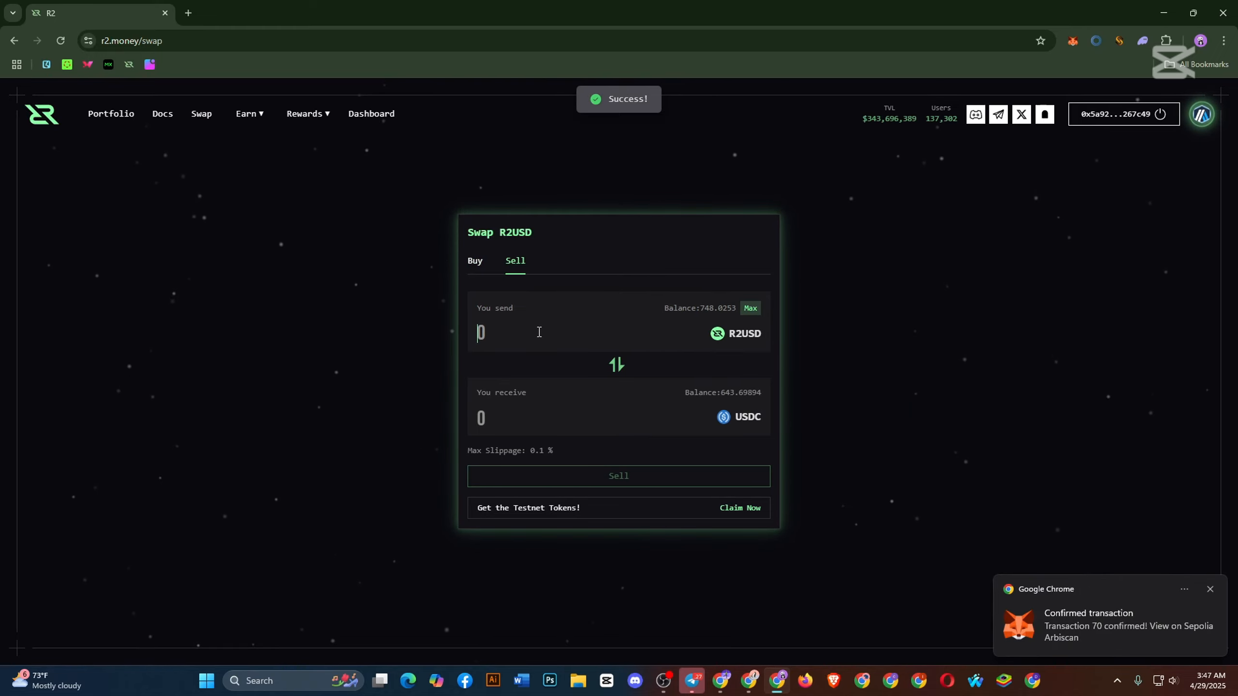
{"action": "type", "text": "200"}
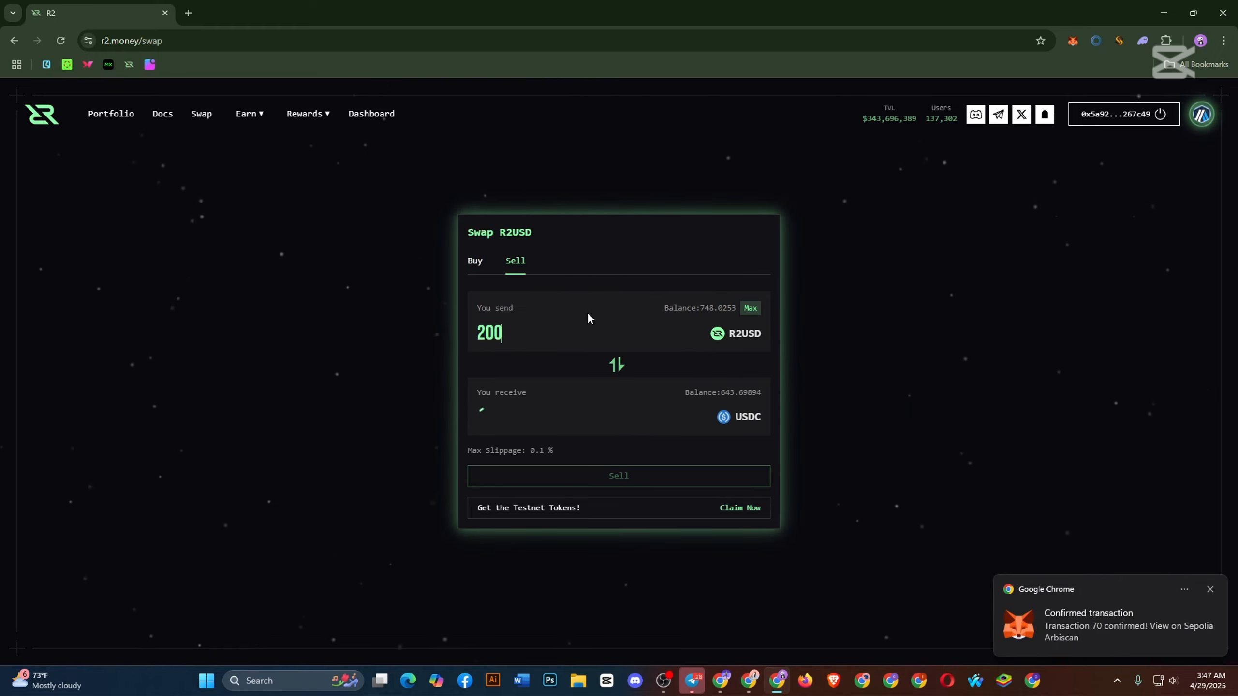
{"action": "left_click", "coordinate": [617, 474]}
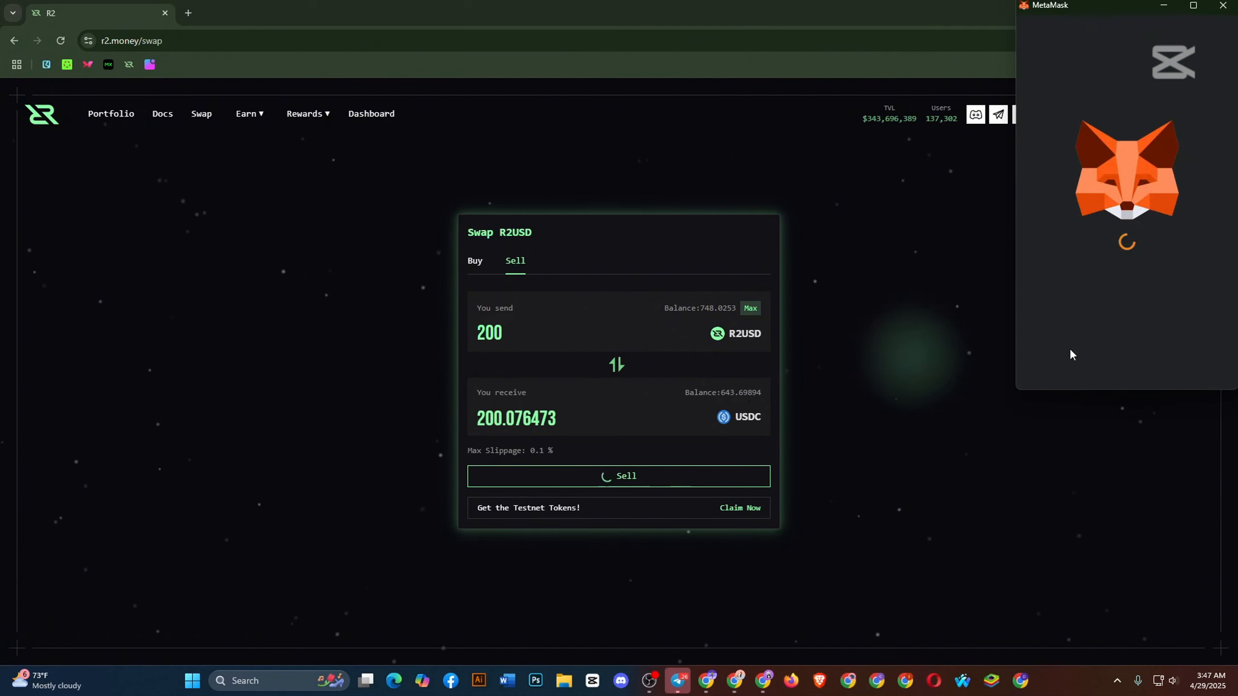
{"action": "left_click", "coordinate": [1189, 370]}
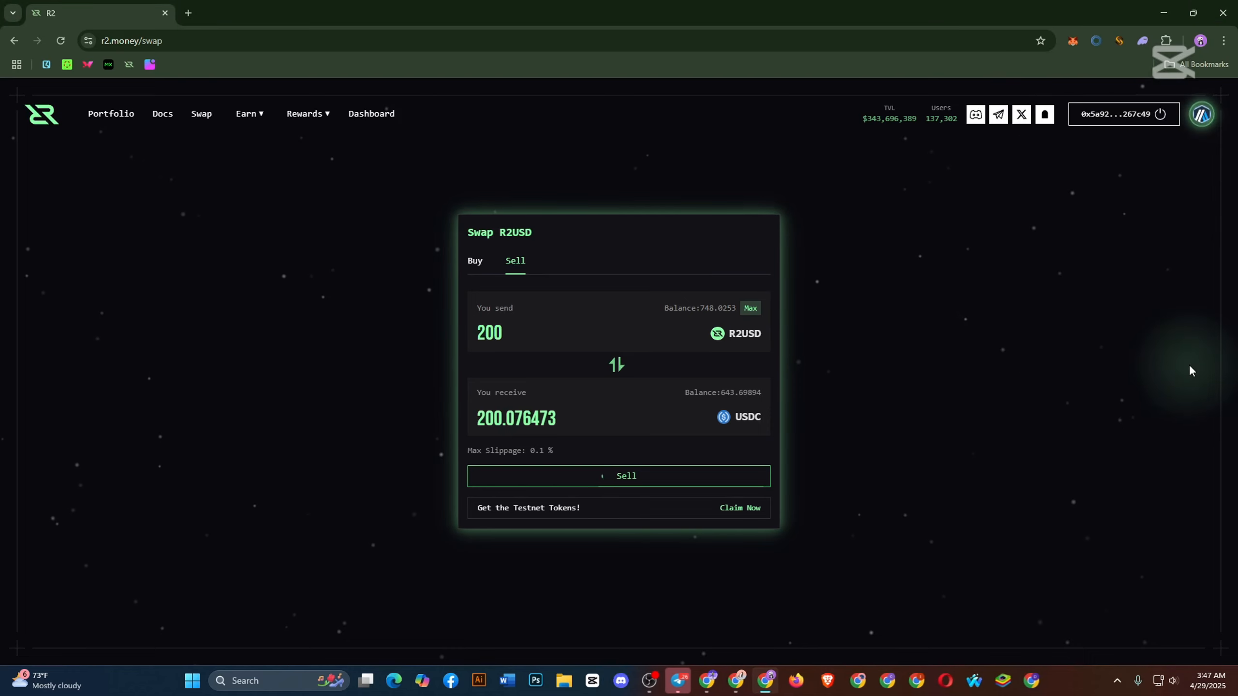
Open the sR2USD page and stake 100 R2USD on Arbitrum Sepolia.
{"action": "left_click", "coordinate": [260, 117]}
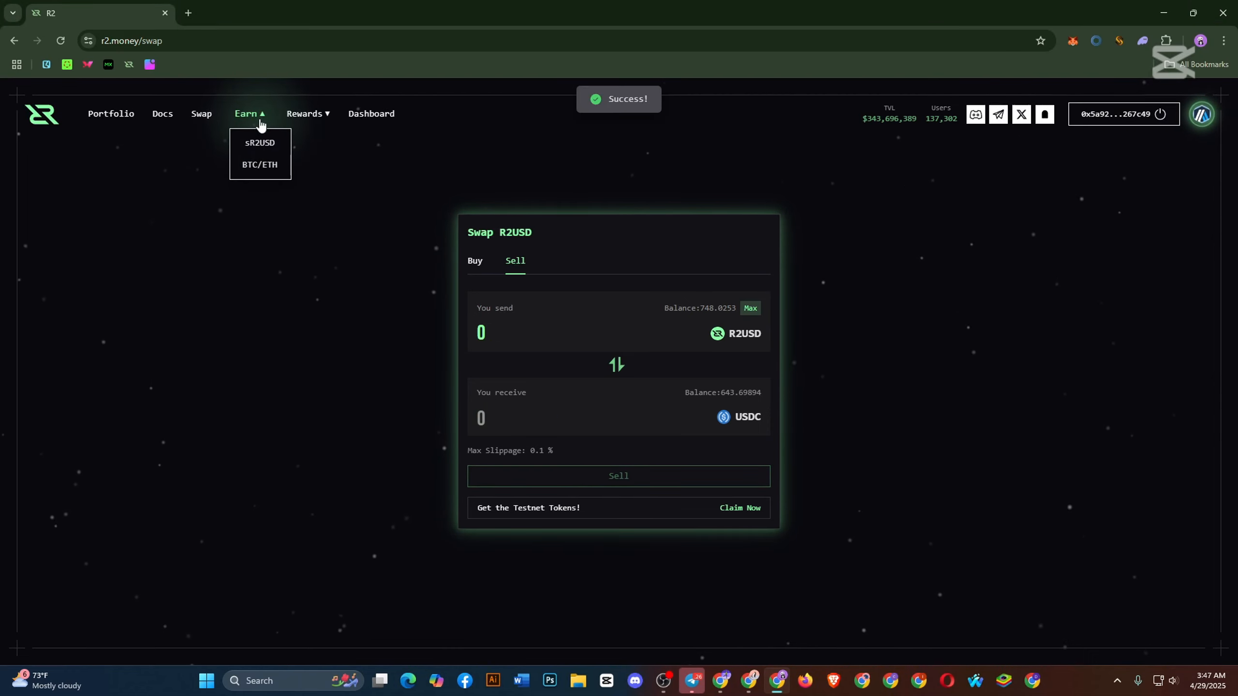
{"action": "left_click", "coordinate": [257, 146]}
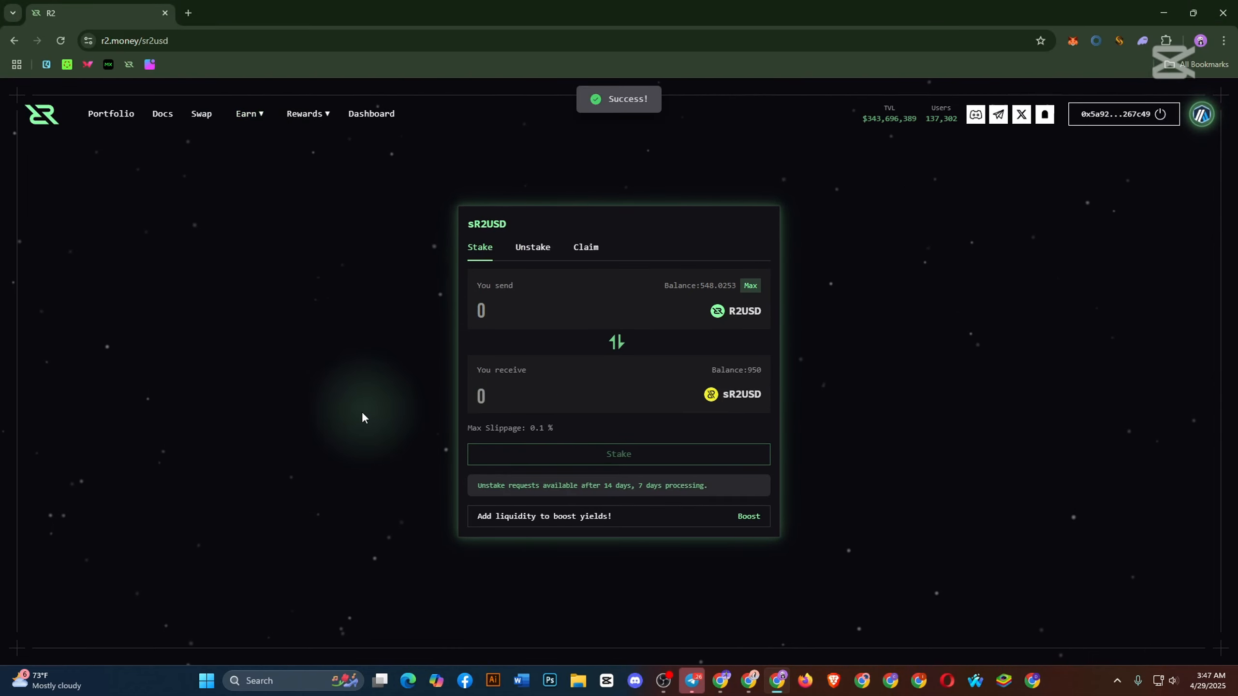
{"action": "left_click", "coordinate": [521, 314]}
{"action": "type", "text": "100"}
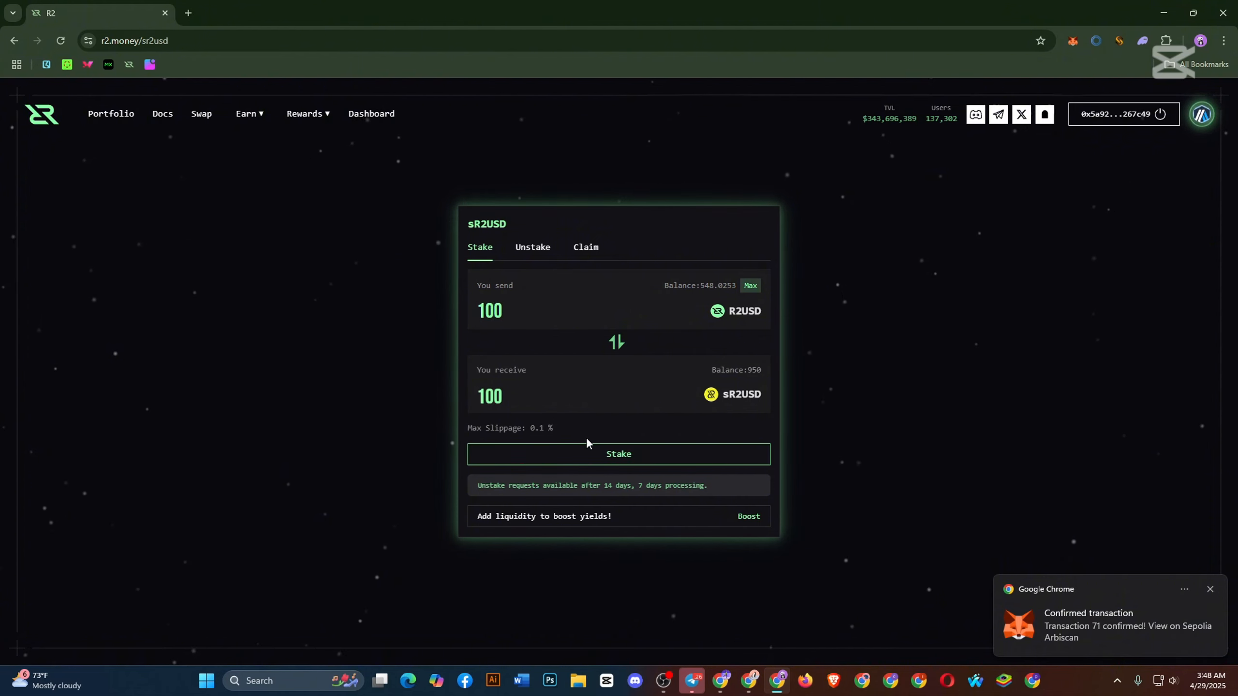
{"action": "left_click", "coordinate": [639, 462]}
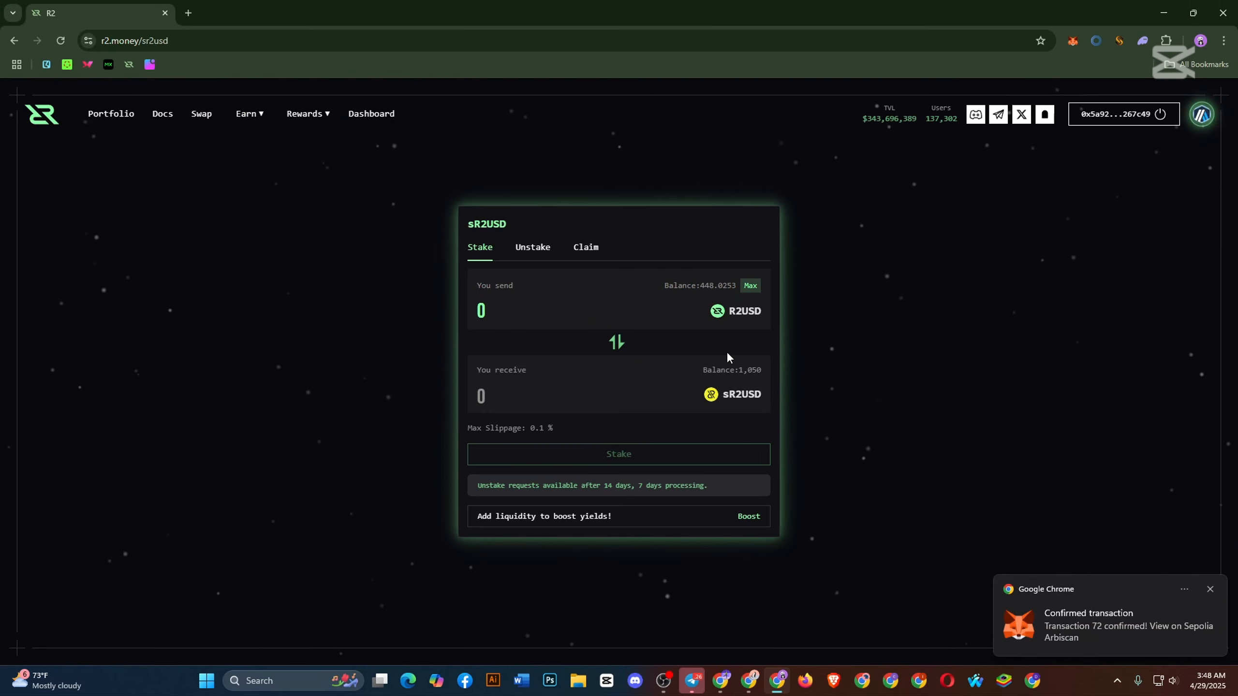
Open the liquidity pools page and select Arbitrum Sepolia as its network.
{"action": "left_click", "coordinate": [250, 117]}
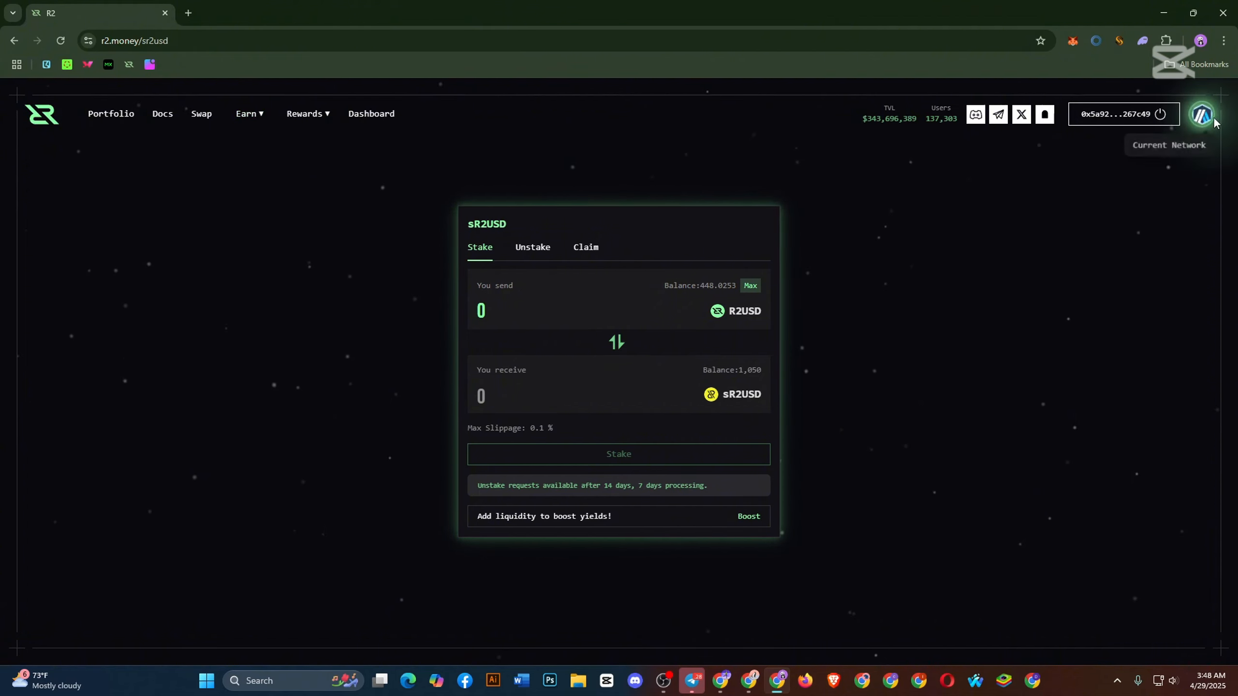
{"action": "mouse_move", "coordinate": [312, 117]}
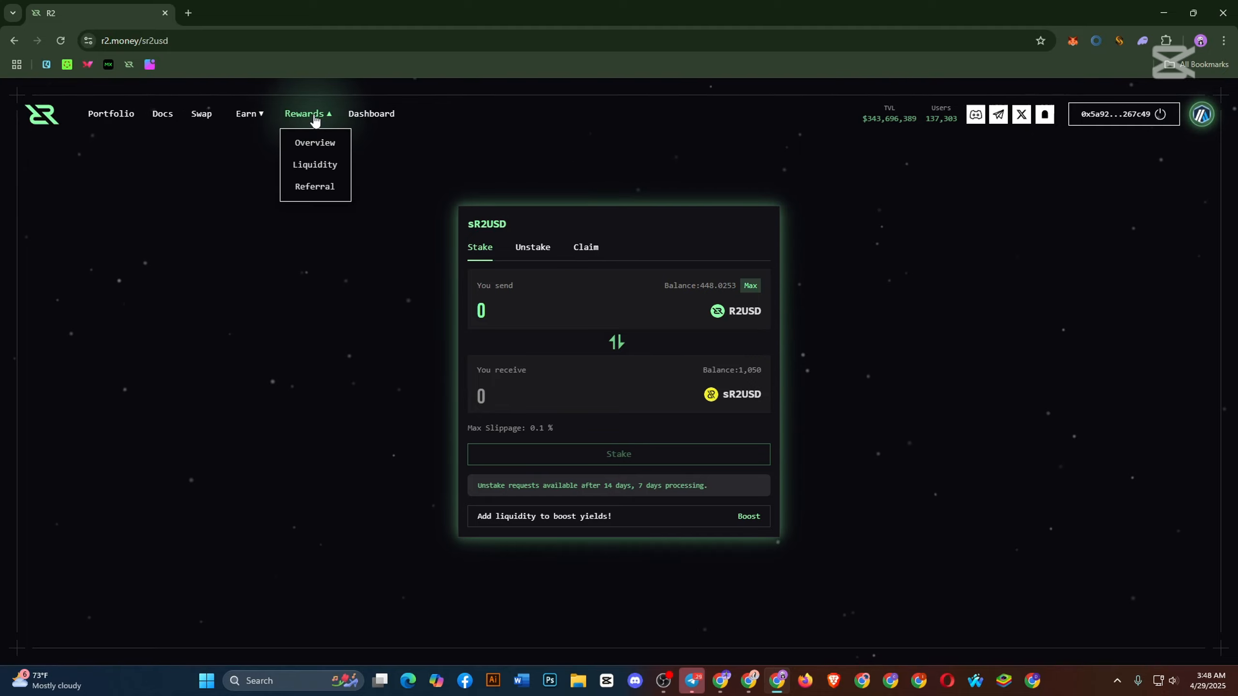
{"action": "left_click", "coordinate": [315, 166]}
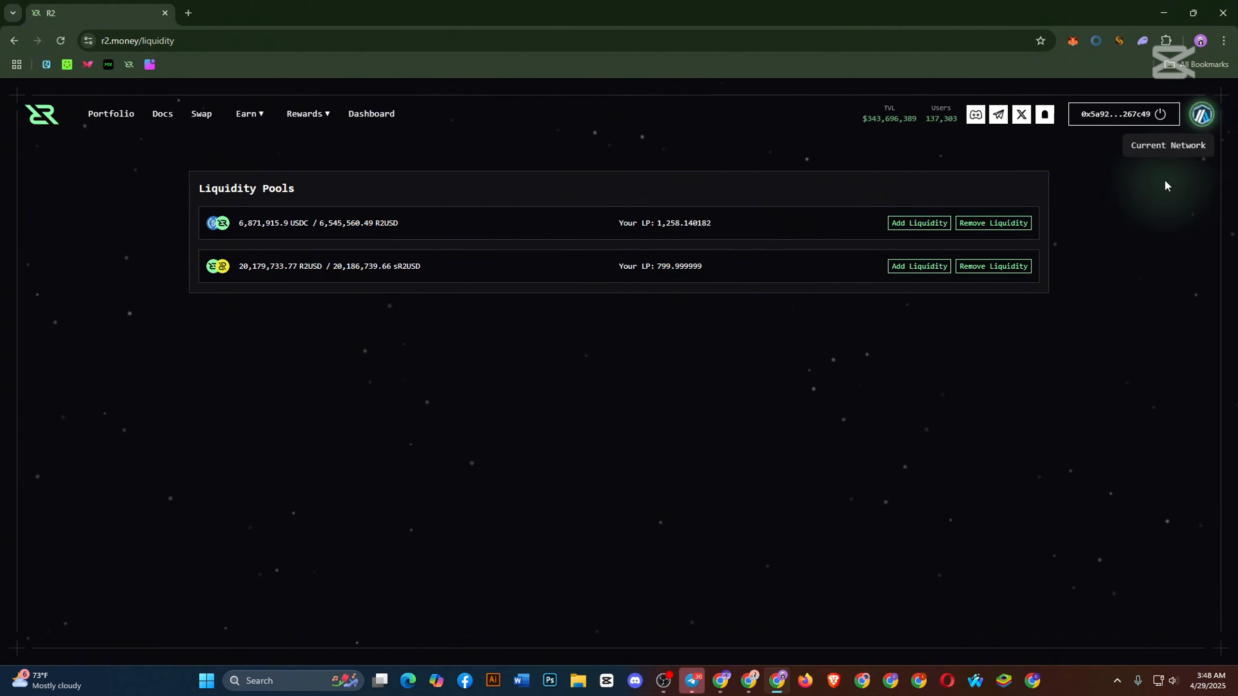
{"action": "left_click", "coordinate": [1202, 115]}
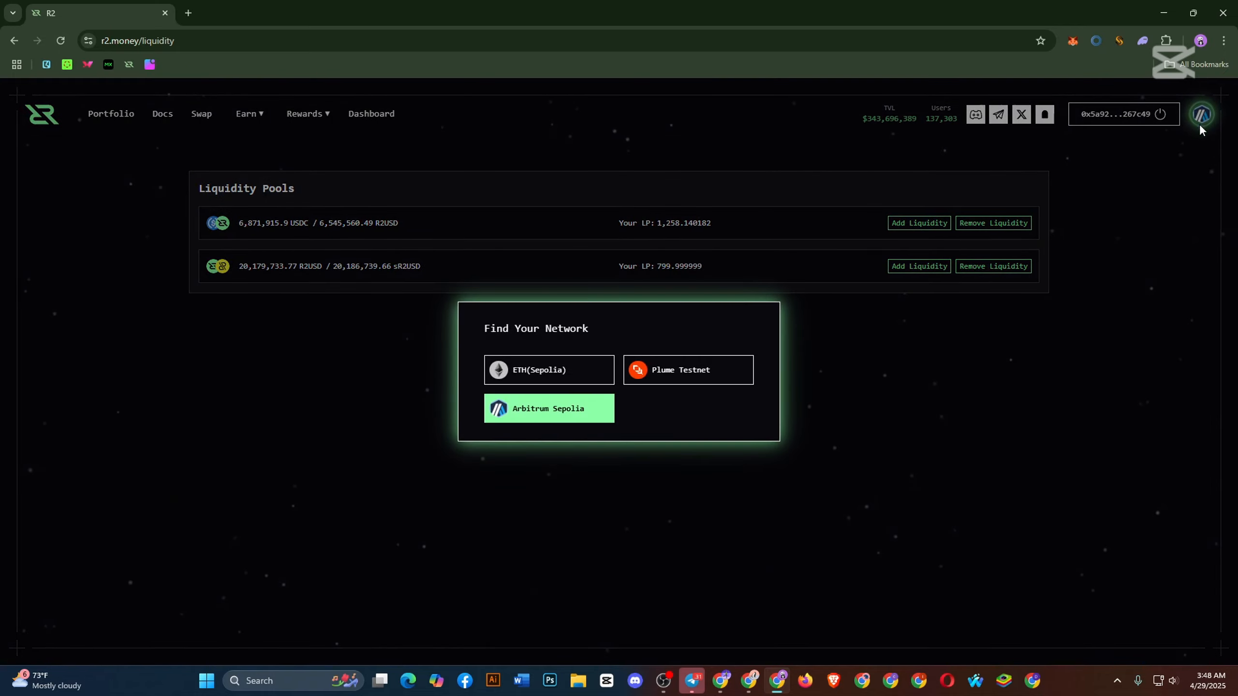
{"action": "left_click", "coordinate": [561, 414]}
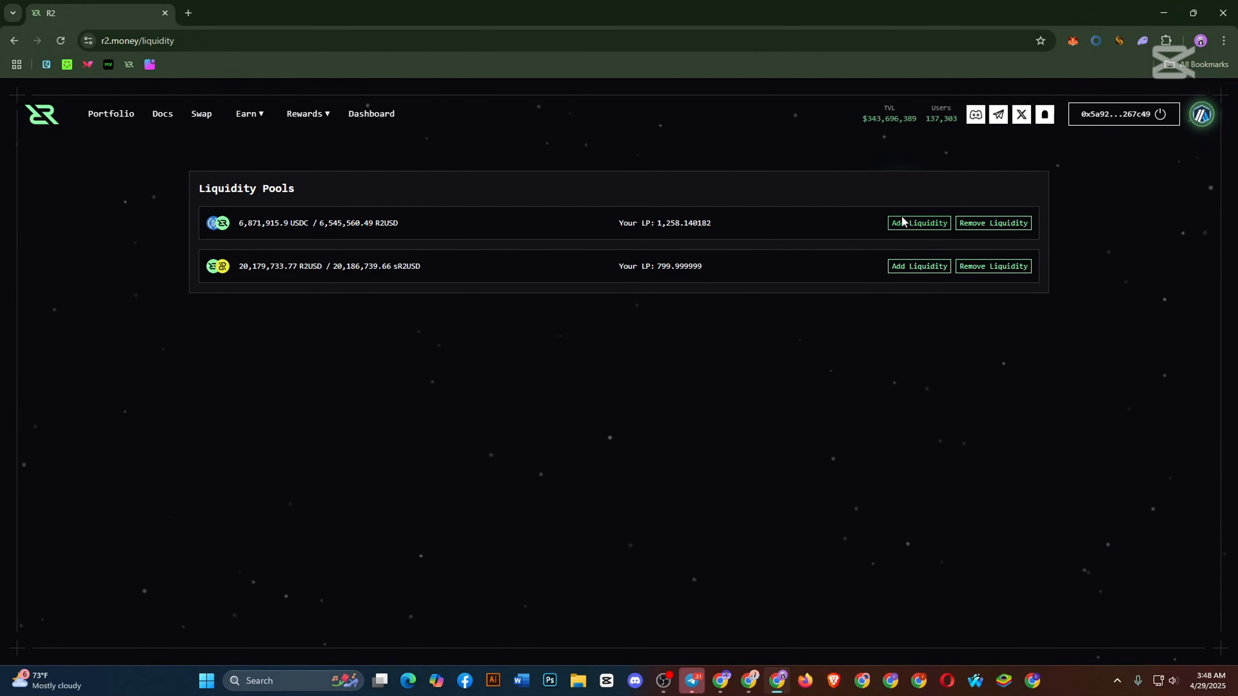
Add liquidity to the USDC/R2USD pool with 400 USDC and the matching R2USD, and approve the transaction in MetaMask.
{"action": "left_click", "coordinate": [919, 223]}
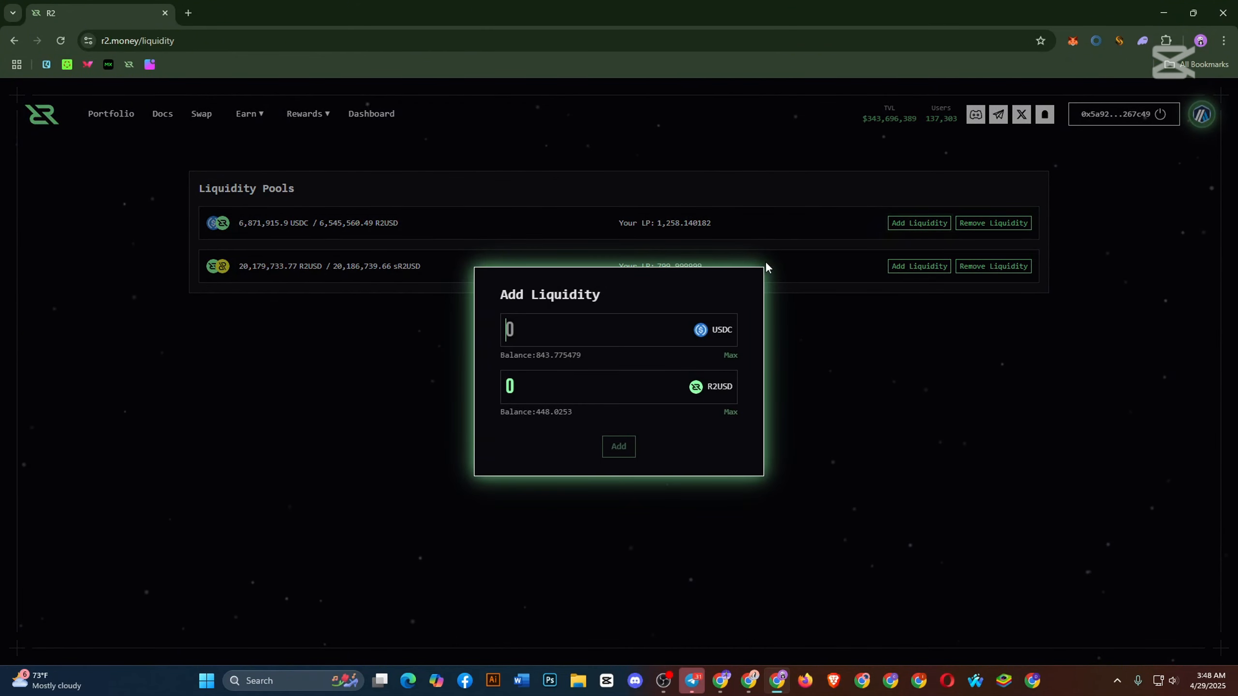
{"action": "left_click", "coordinate": [551, 328]}
{"action": "type", "text": "400"}
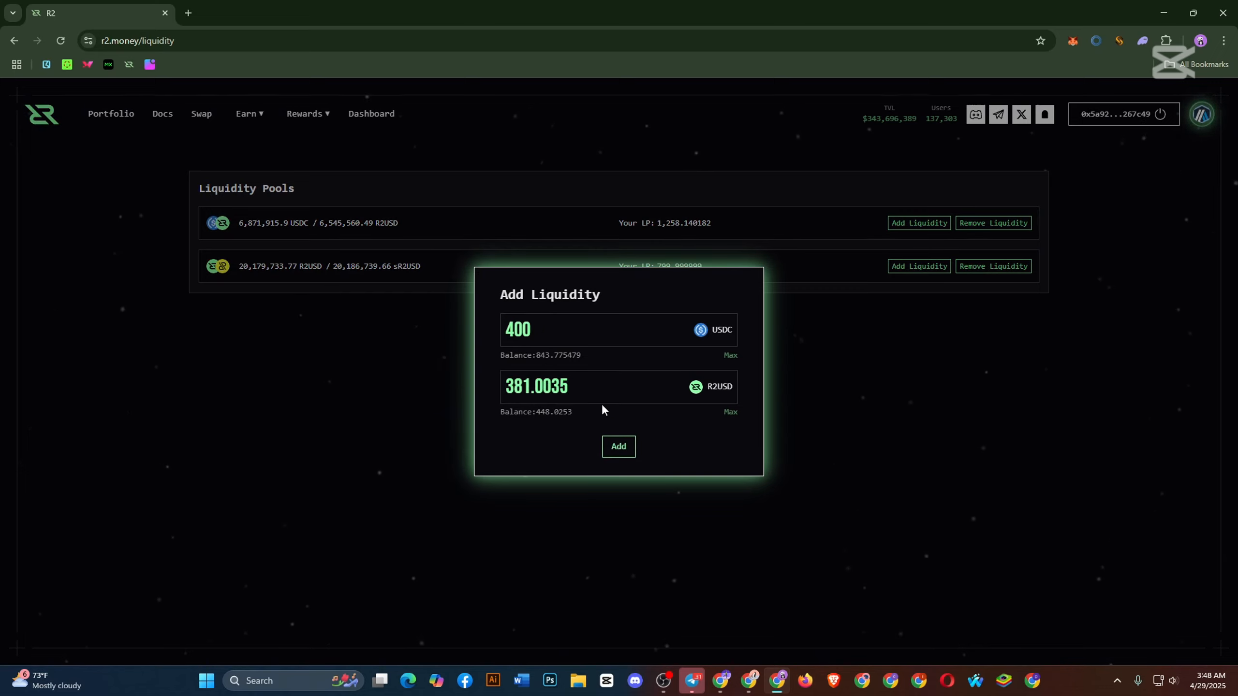
{"action": "left_click", "coordinate": [619, 447]}
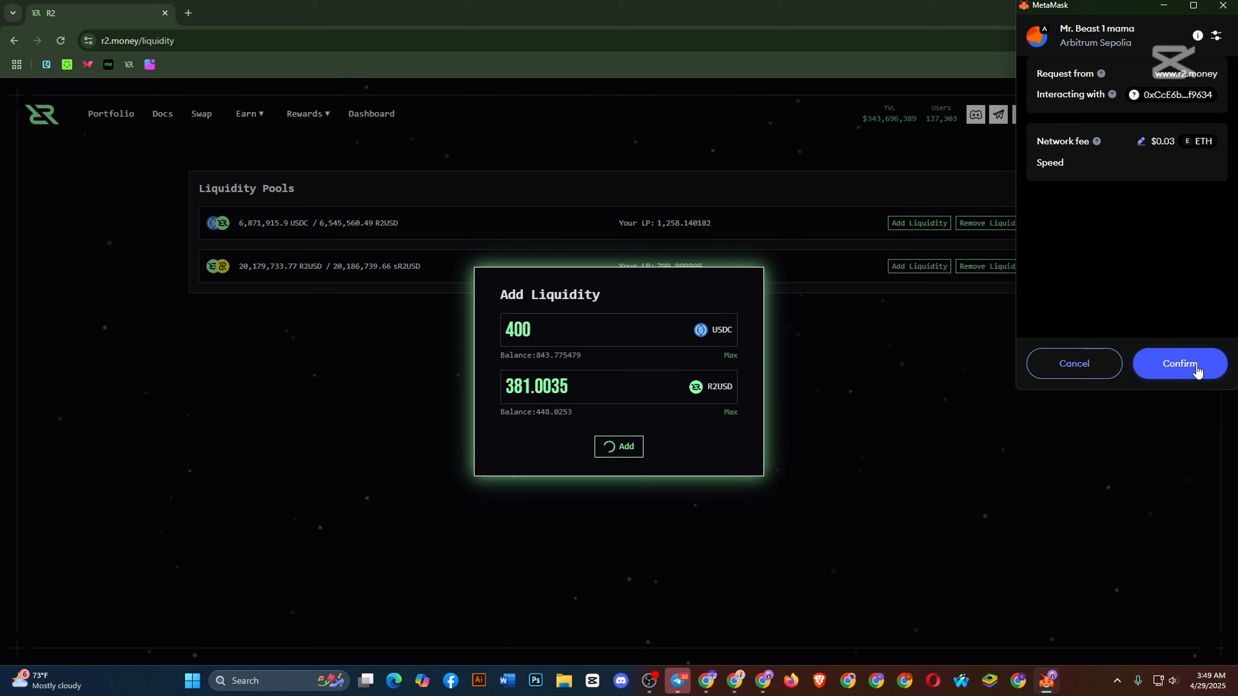
{"action": "left_click", "coordinate": [1197, 369]}
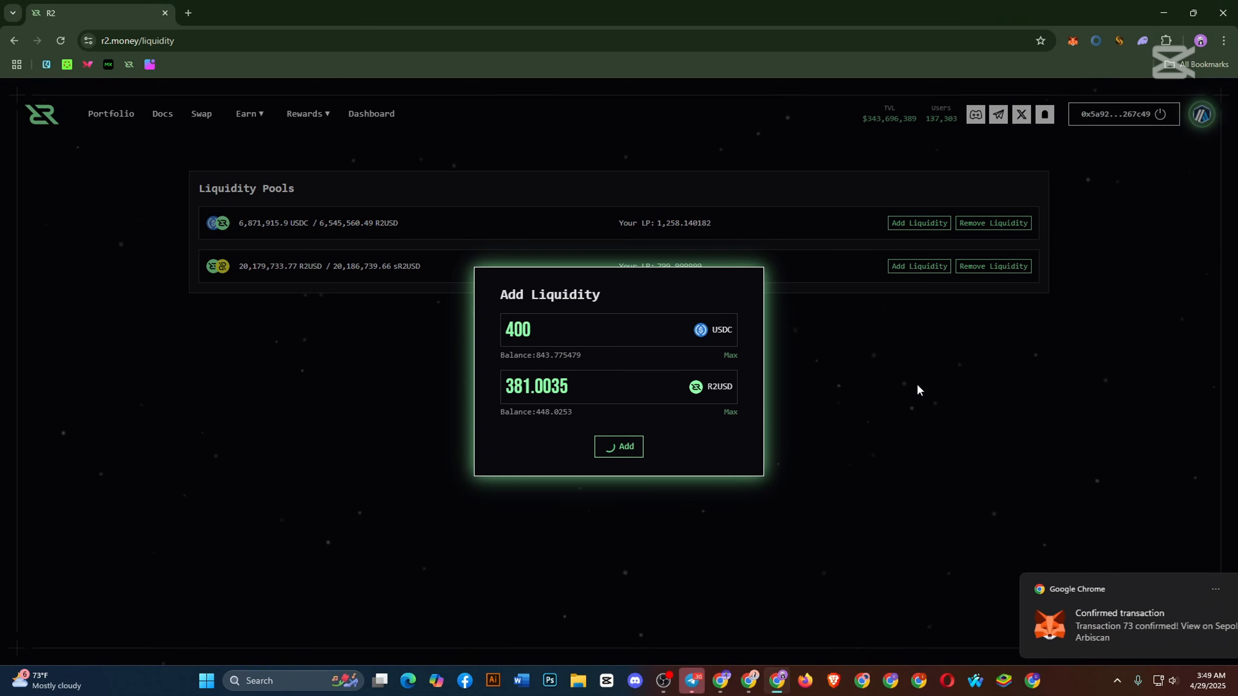
Add liquidity to the R2USD/sR2USD pool on Arbitrum Sepolia with 50 R2USD and the matching sR2USD.
{"action": "left_click", "coordinate": [919, 266]}
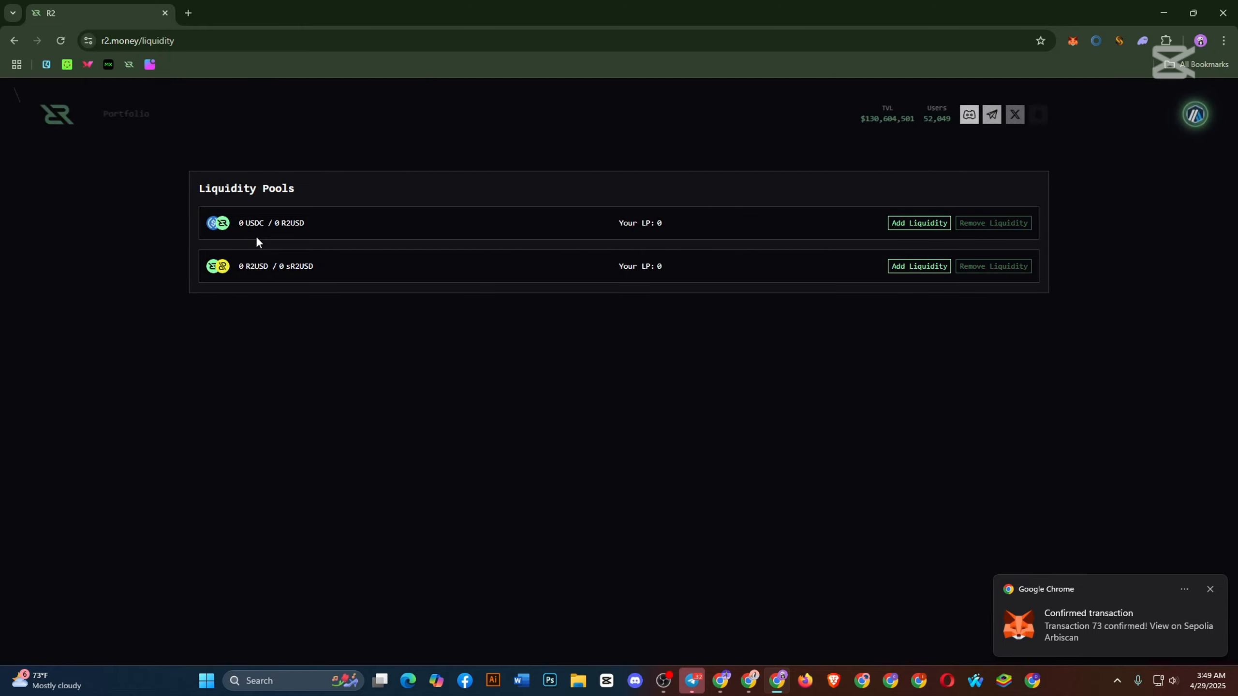
{"action": "left_click", "coordinate": [899, 266]}
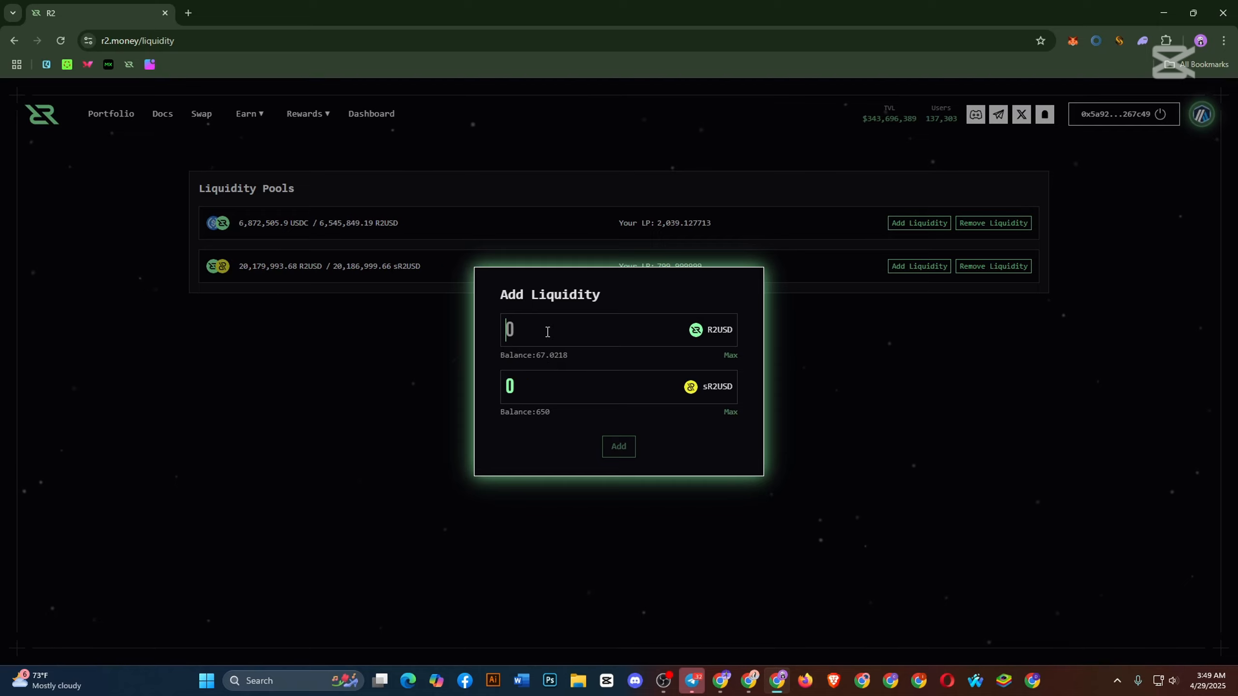
{"action": "type", "text": "50"}
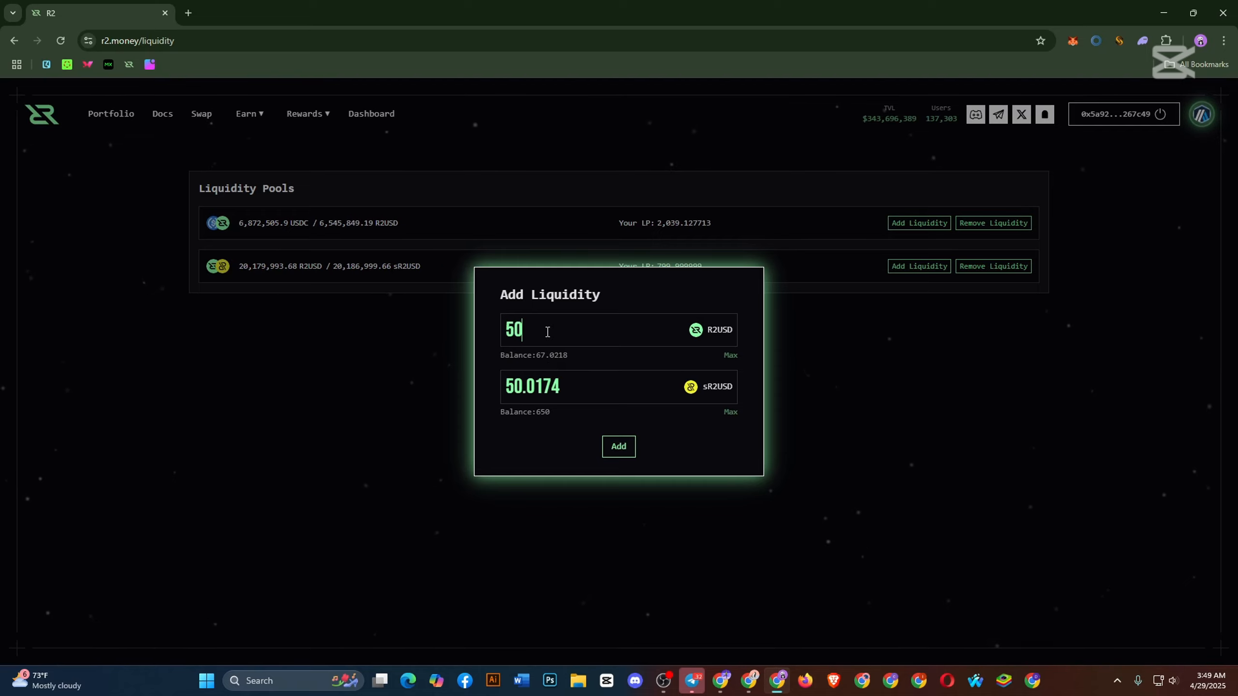
{"action": "left_click", "coordinate": [618, 454]}
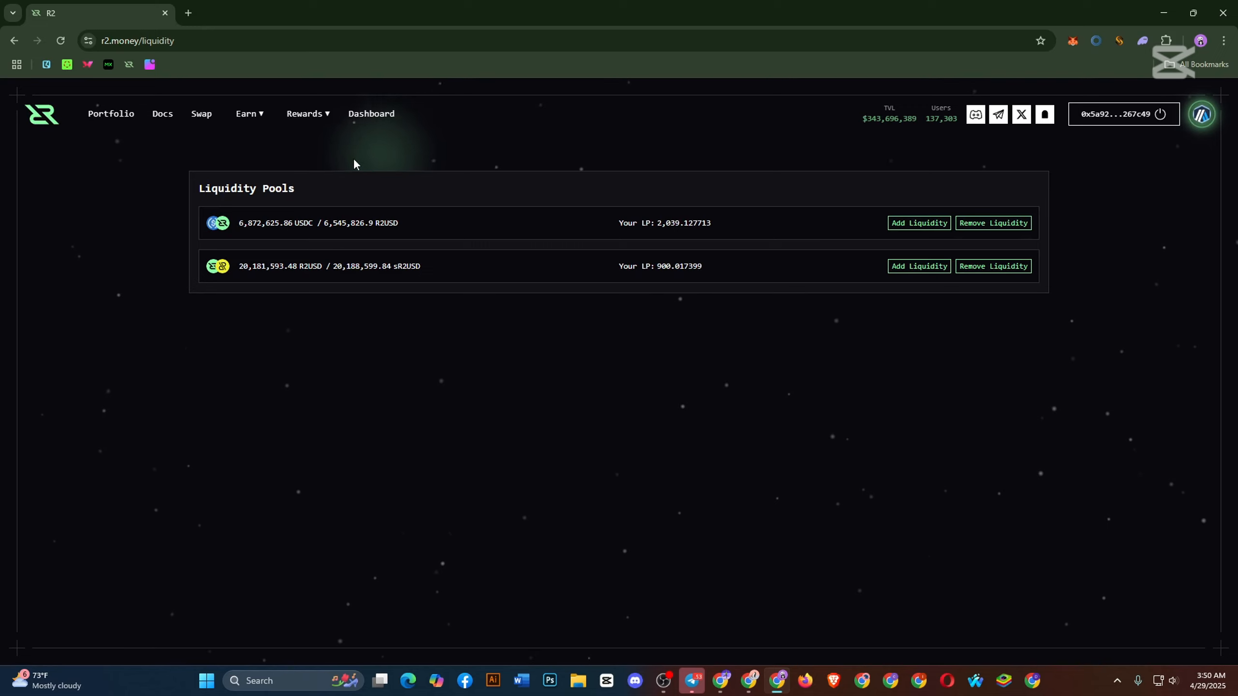
Review the rewards overview for the R2 Seasonal Campaign and the R2USD total supply chart on the dashboard.
{"action": "left_click", "coordinate": [314, 116]}
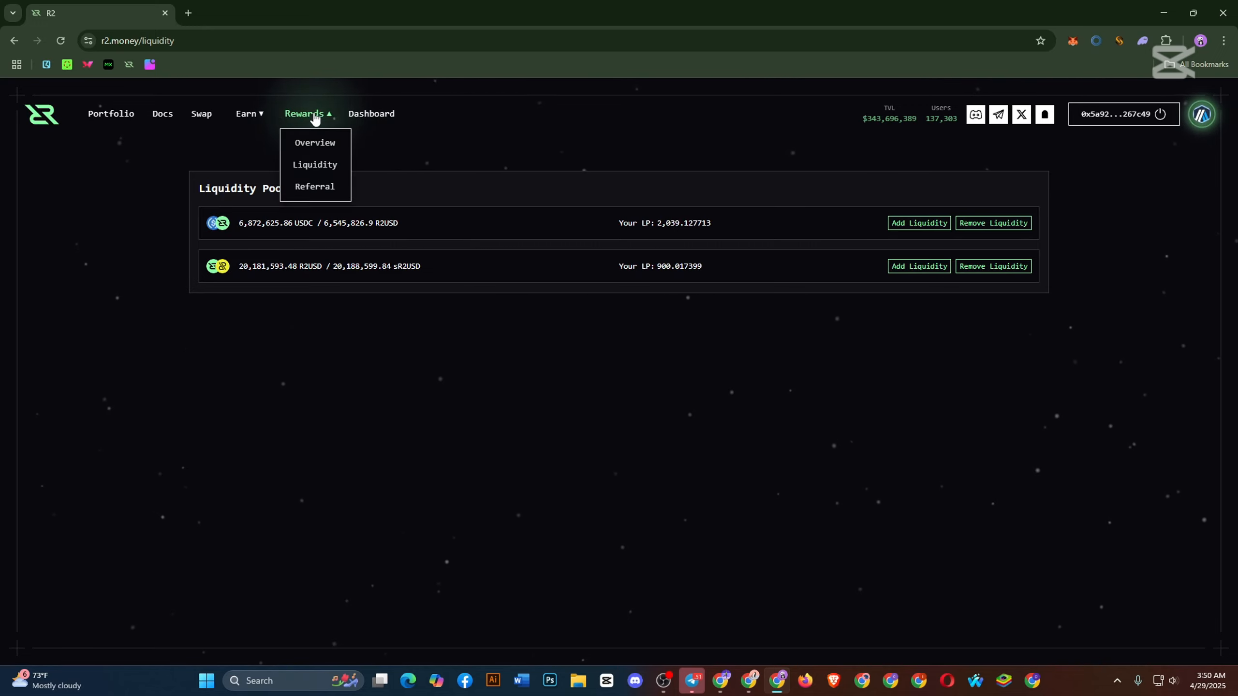
{"action": "left_click", "coordinate": [315, 145]}
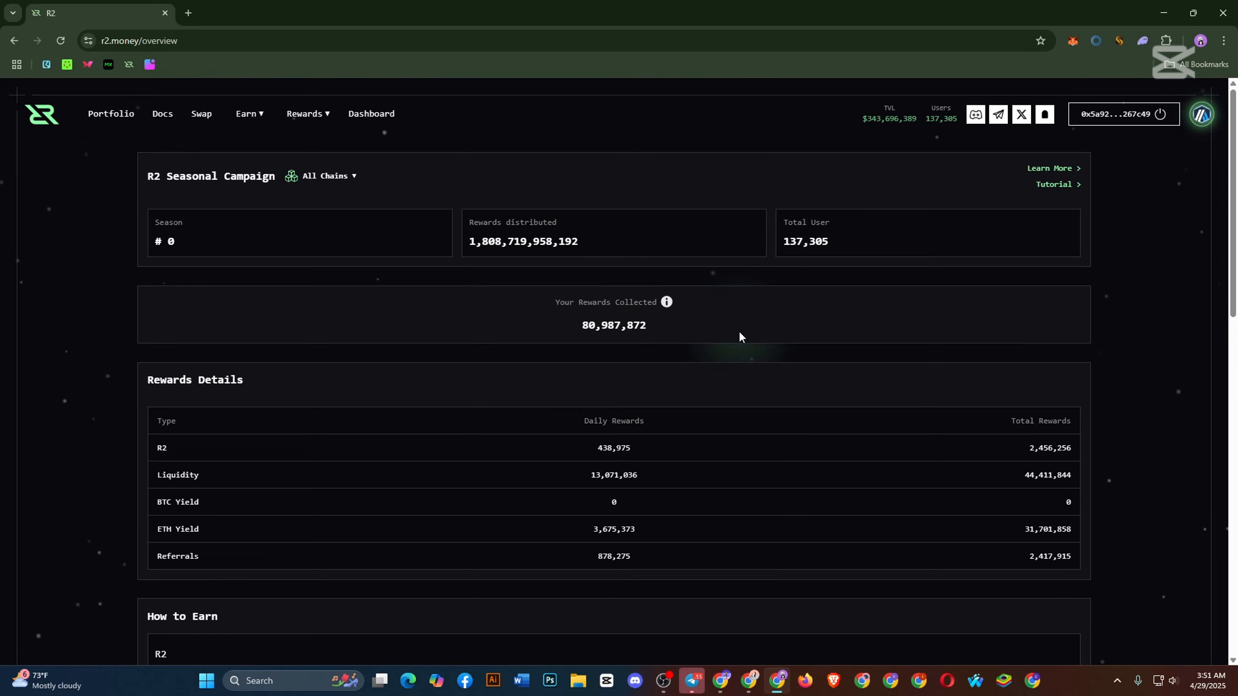
{"action": "left_click", "coordinate": [363, 115]}
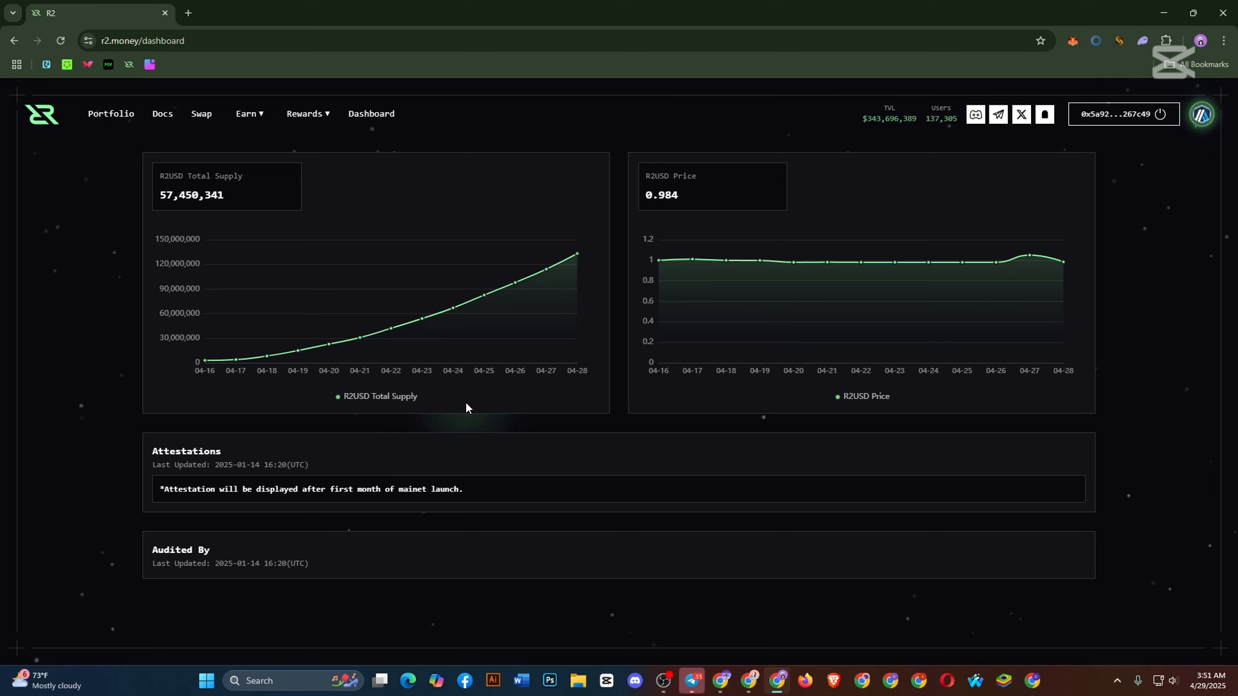
{"action": "mouse_move", "coordinate": [548, 353]}
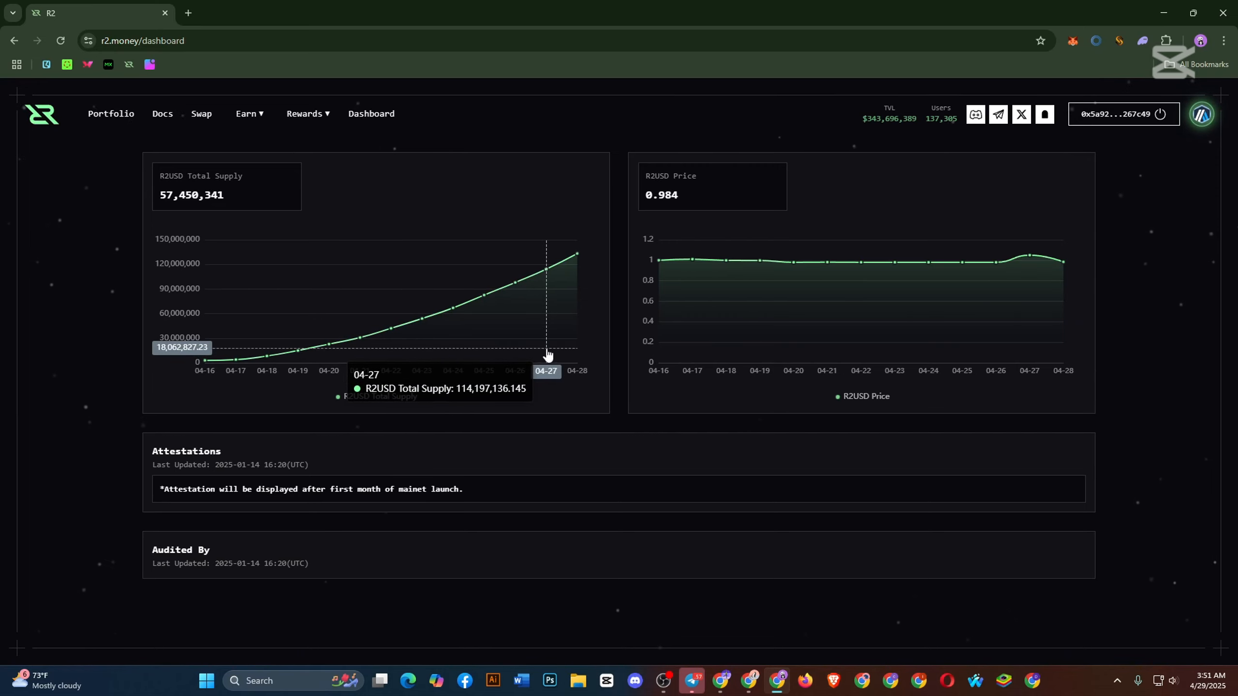
Switch to Telegram, review the R2 Money Testnet Season 0 post and its comment discussion, and return to the channel.
{"action": "left_click", "coordinate": [694, 681]}
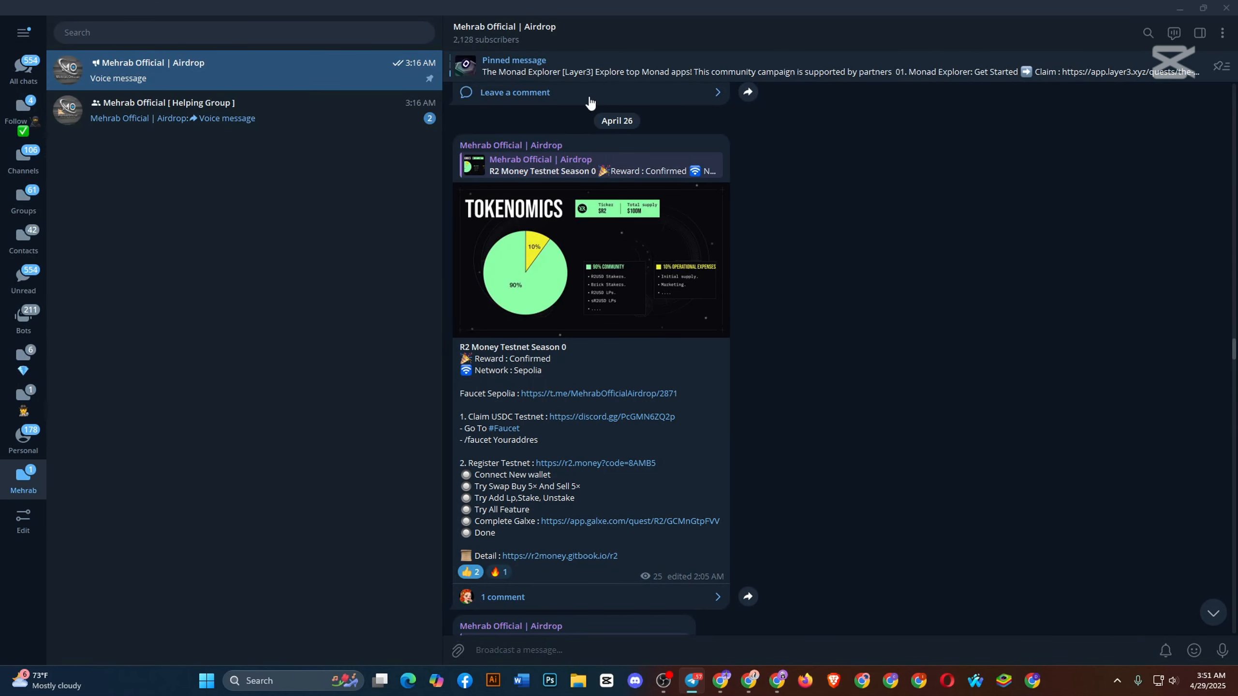
{"action": "scroll", "coordinate": [680, 392], "scroll_direction": "down", "scroll_amount": 1}
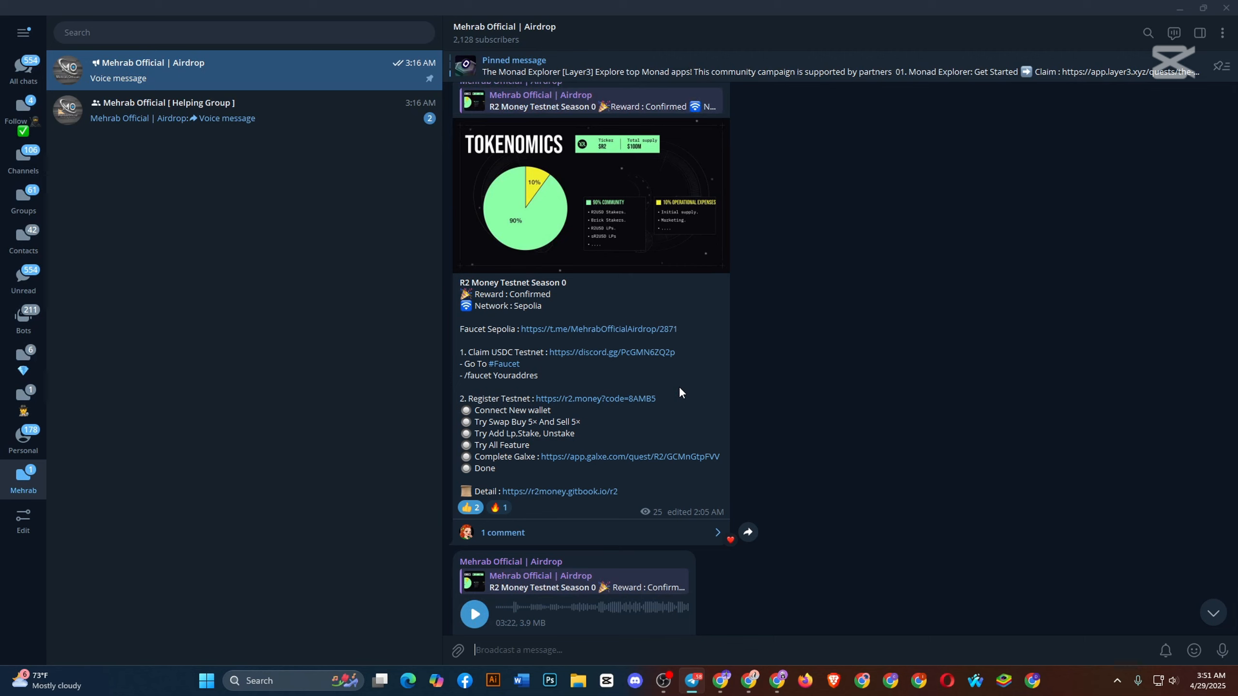
{"action": "scroll", "coordinate": [680, 393], "scroll_direction": "down", "scroll_amount": 2}
{"action": "scroll", "coordinate": [680, 393], "scroll_direction": "up", "scroll_amount": 3}
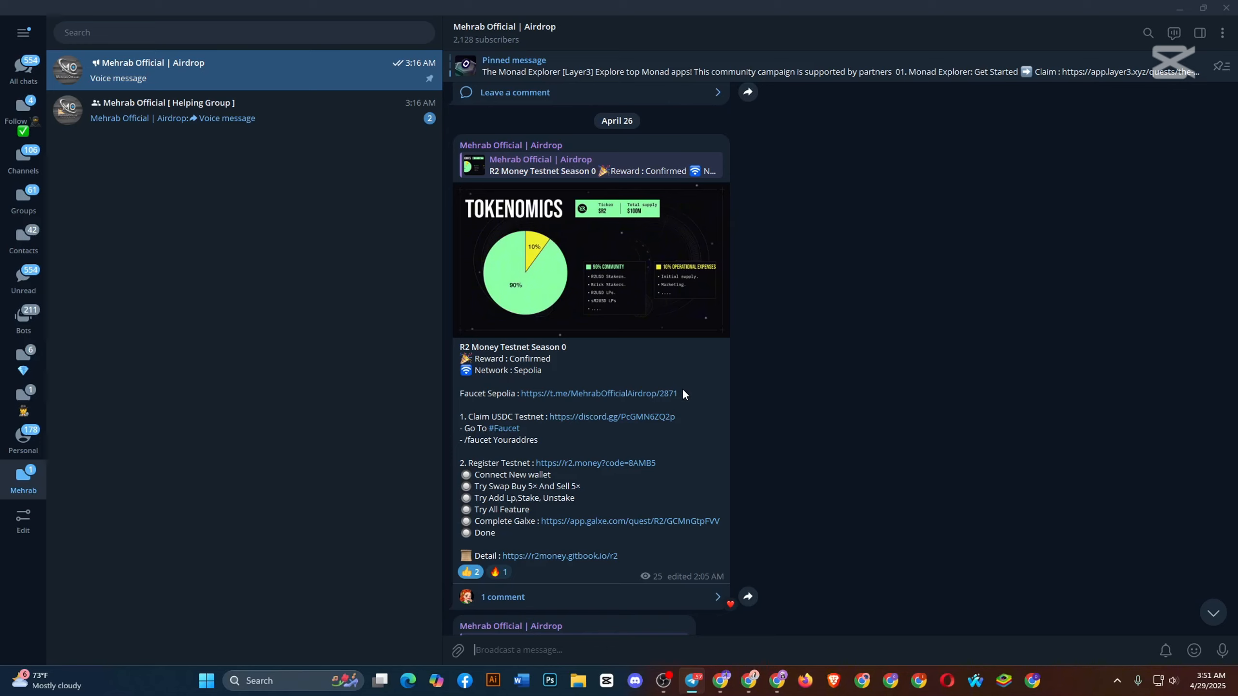
{"action": "left_click", "coordinate": [540, 598]}
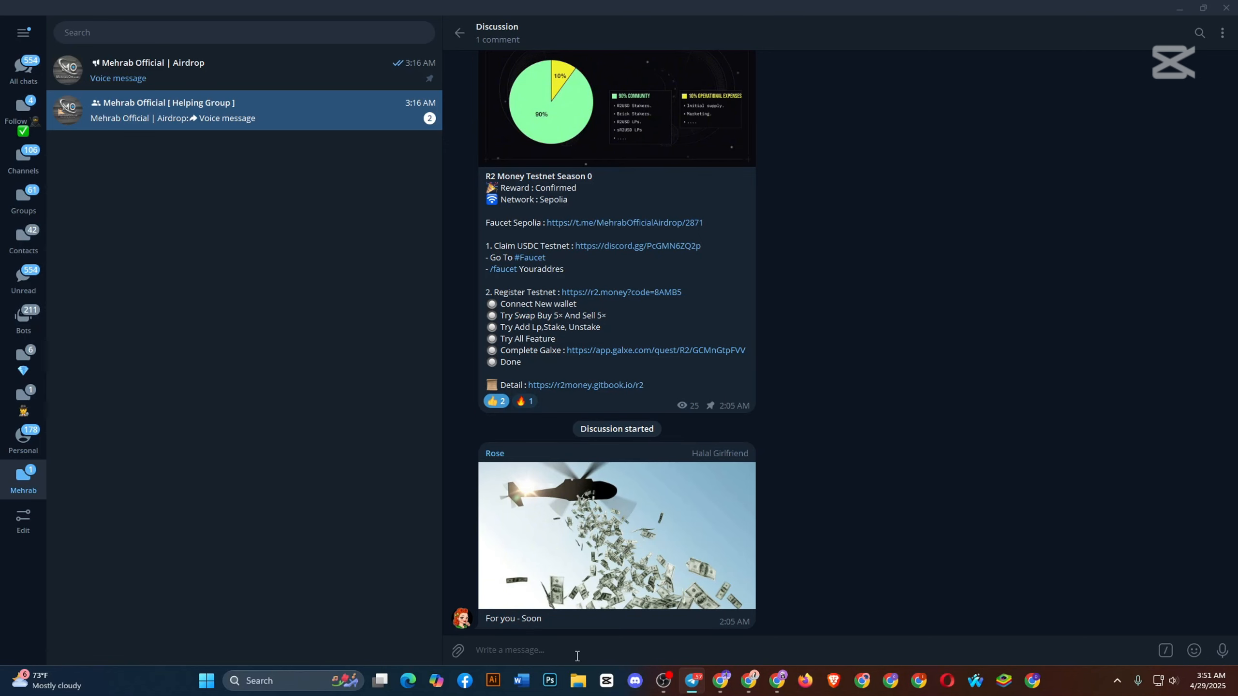
{"action": "left_click", "coordinate": [460, 33]}
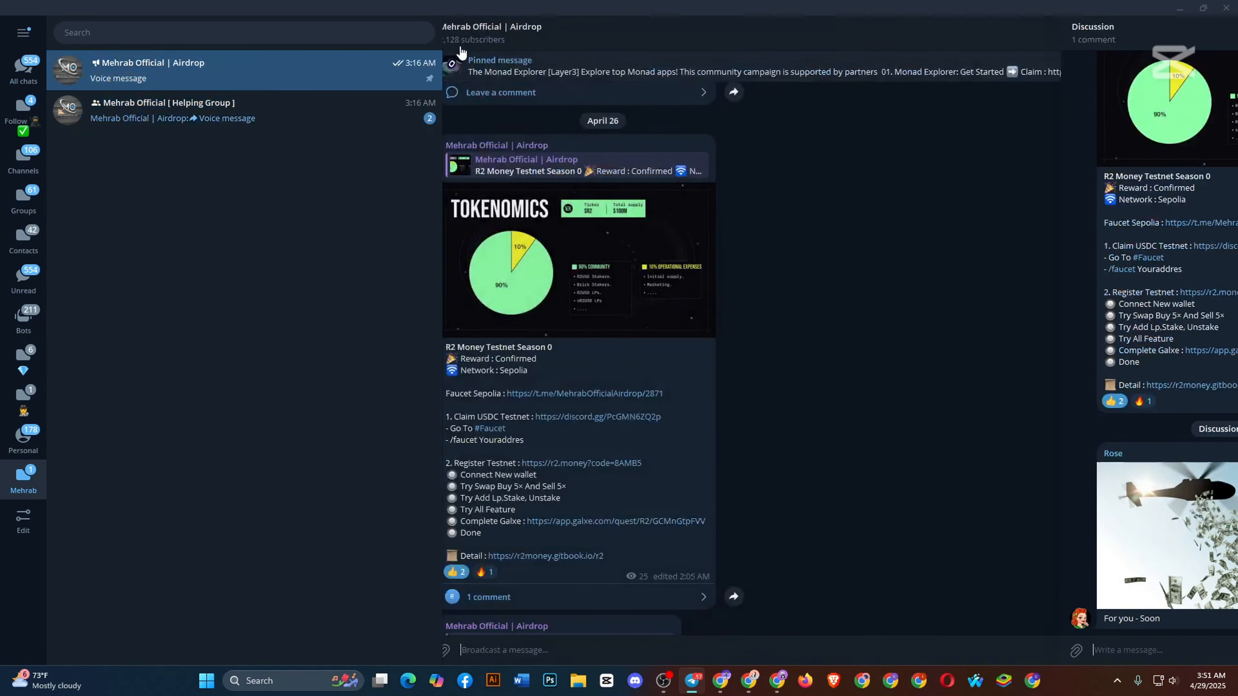